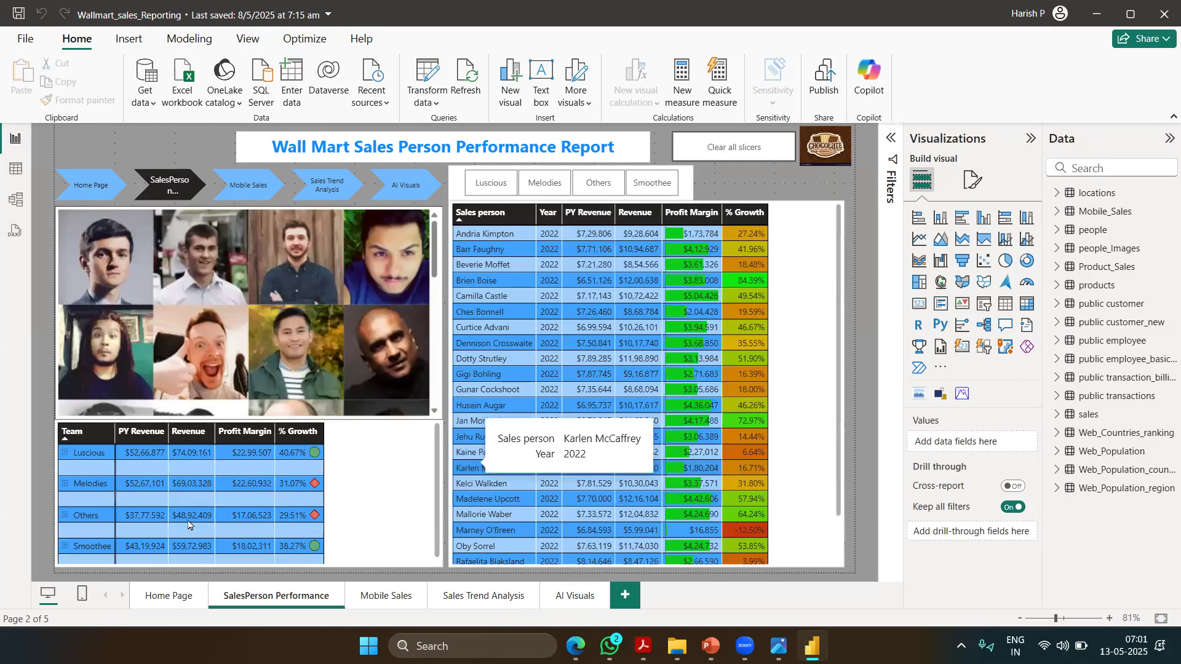
Step: Open the Home Page report page, and from its page navigator go to the SalesPerson Performance page
click(168, 596)
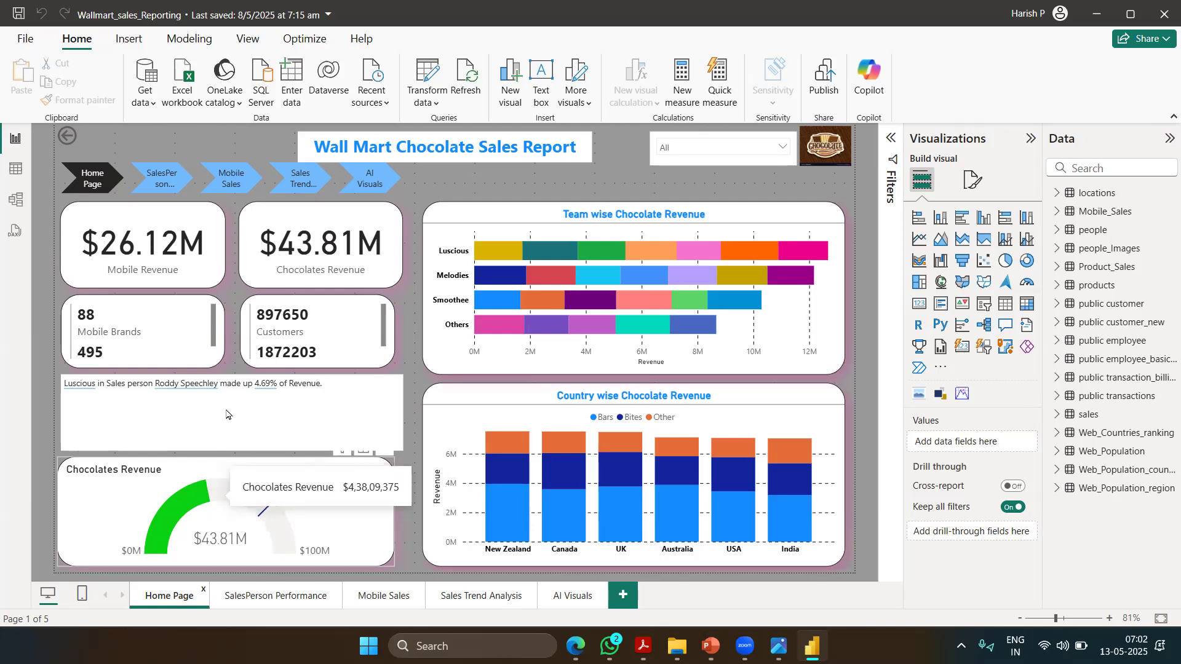
click(164, 184)
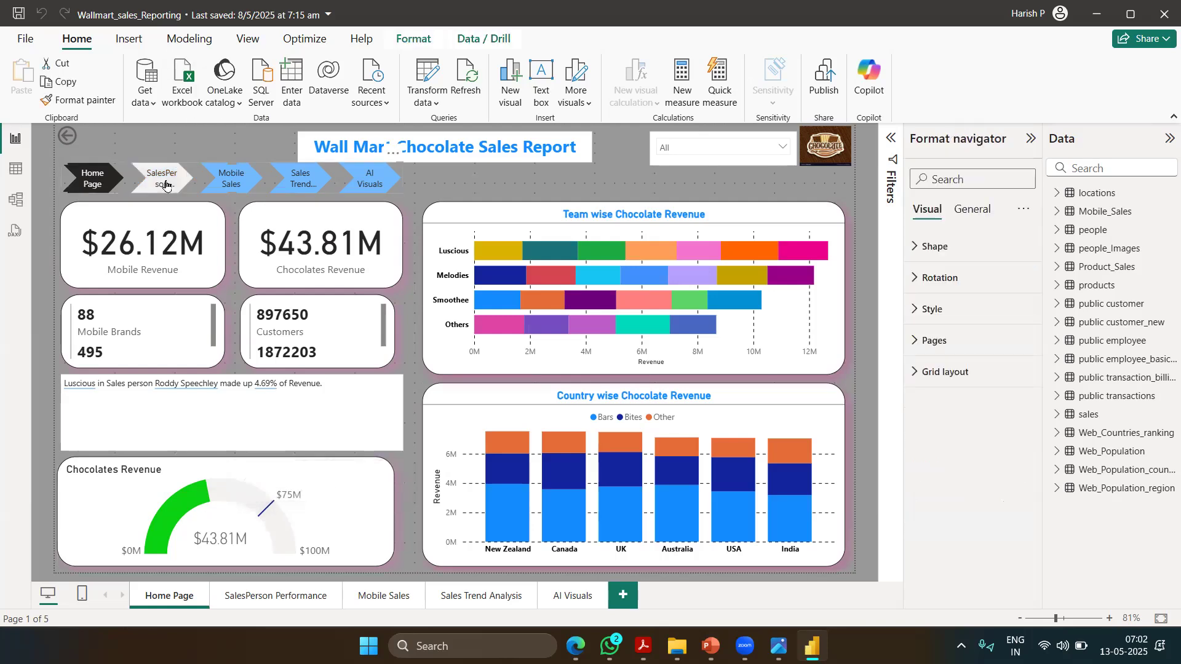
ctrl+click(165, 185)
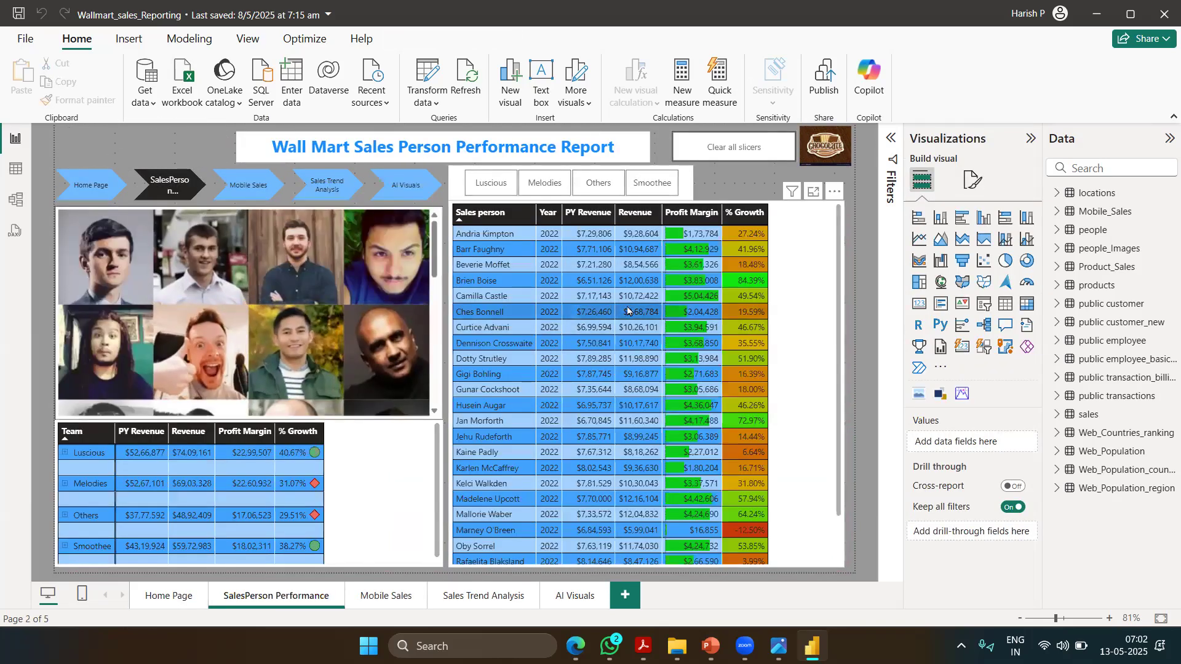
Step: Cross-filter the photos and team table by selecting individual salespeople in the sales person table, and clear the selection
click(488, 266)
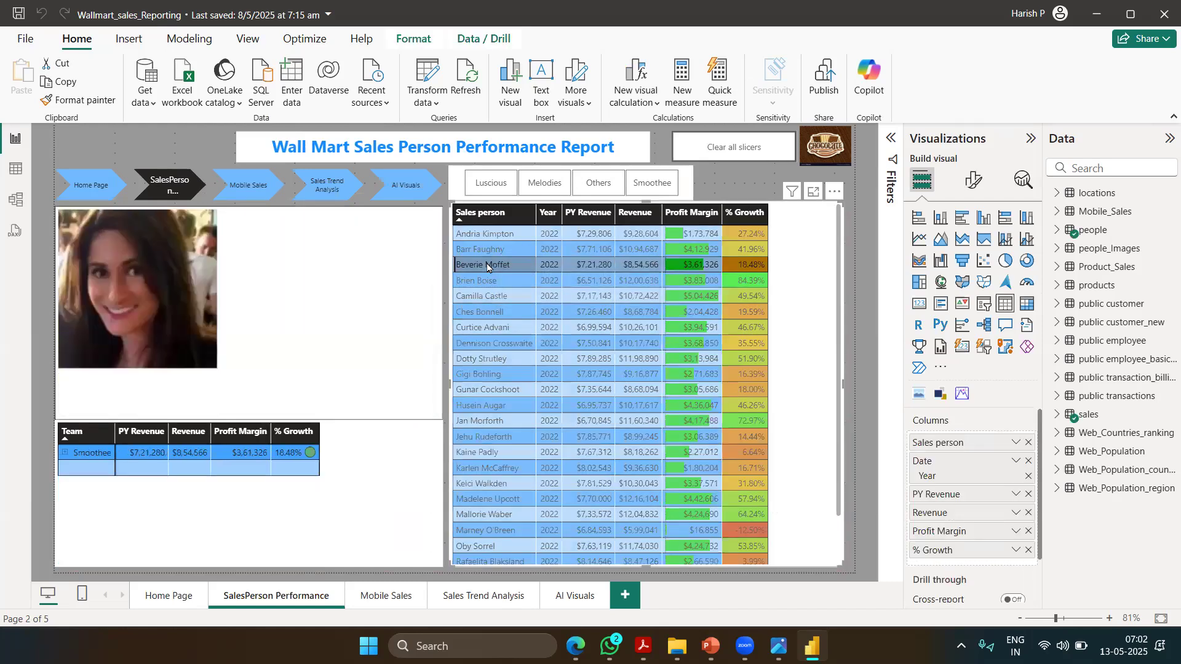
click(491, 295)
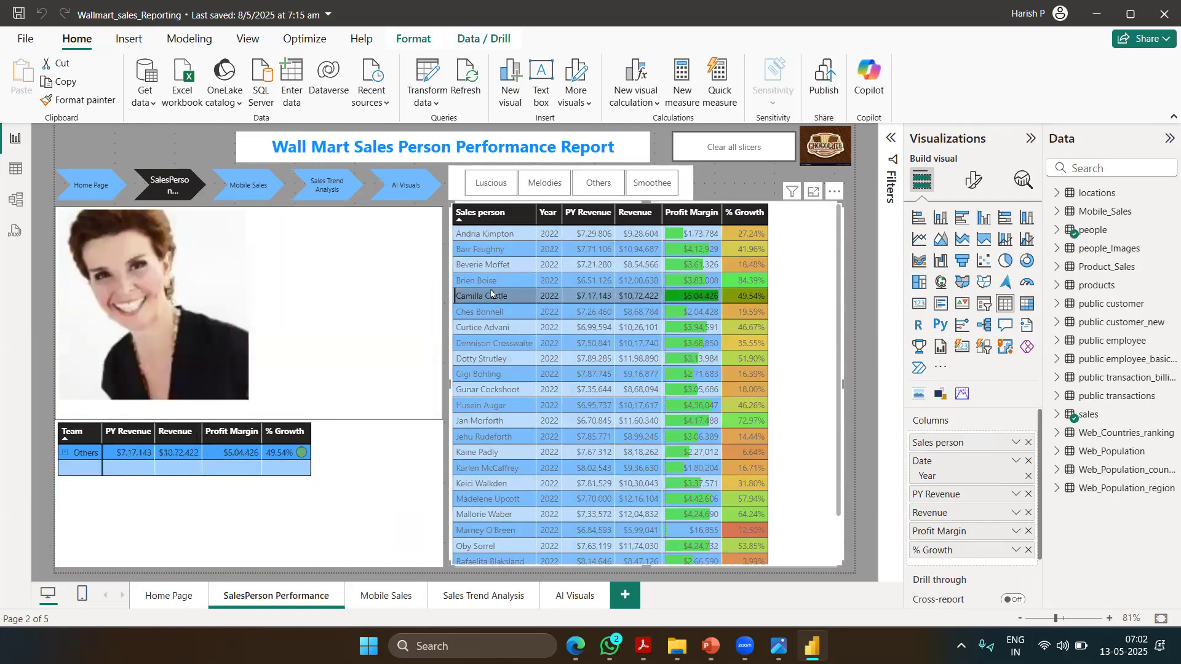
click(492, 342)
click(490, 453)
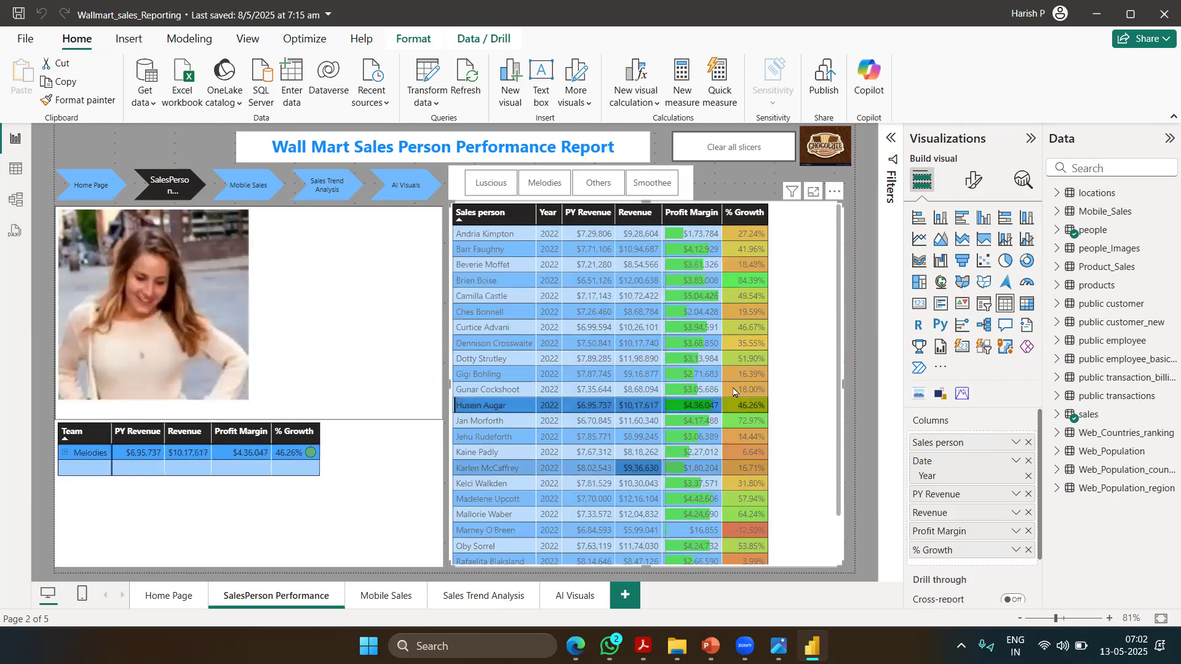
click(791, 343)
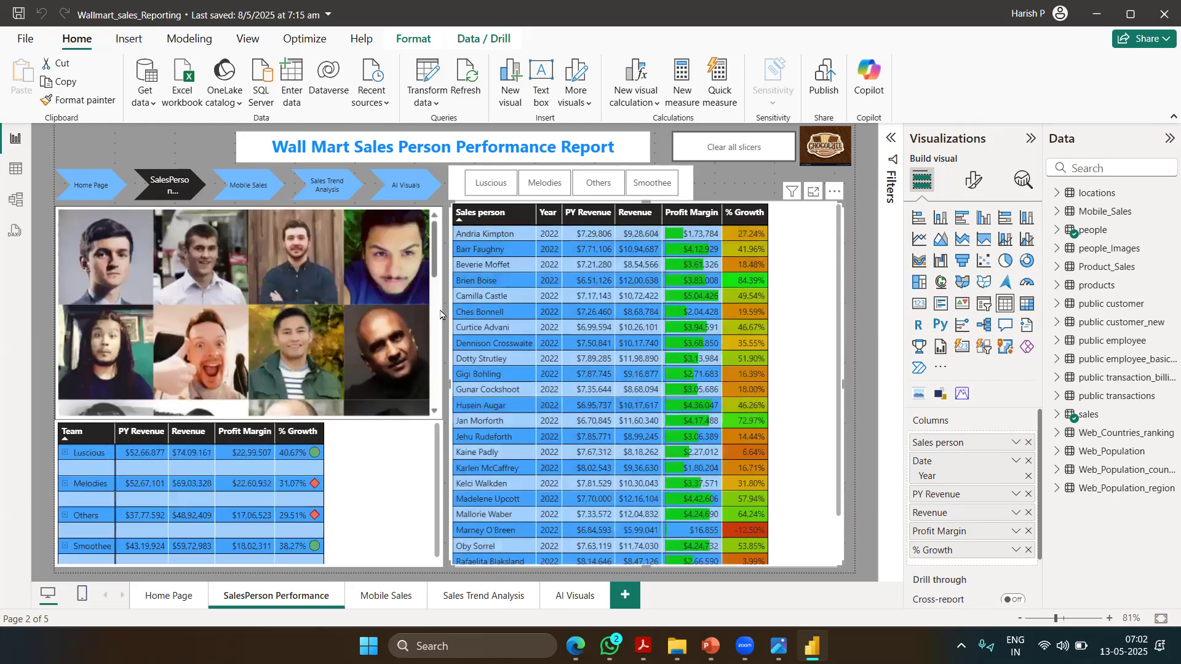
mouse_move(704, 297)
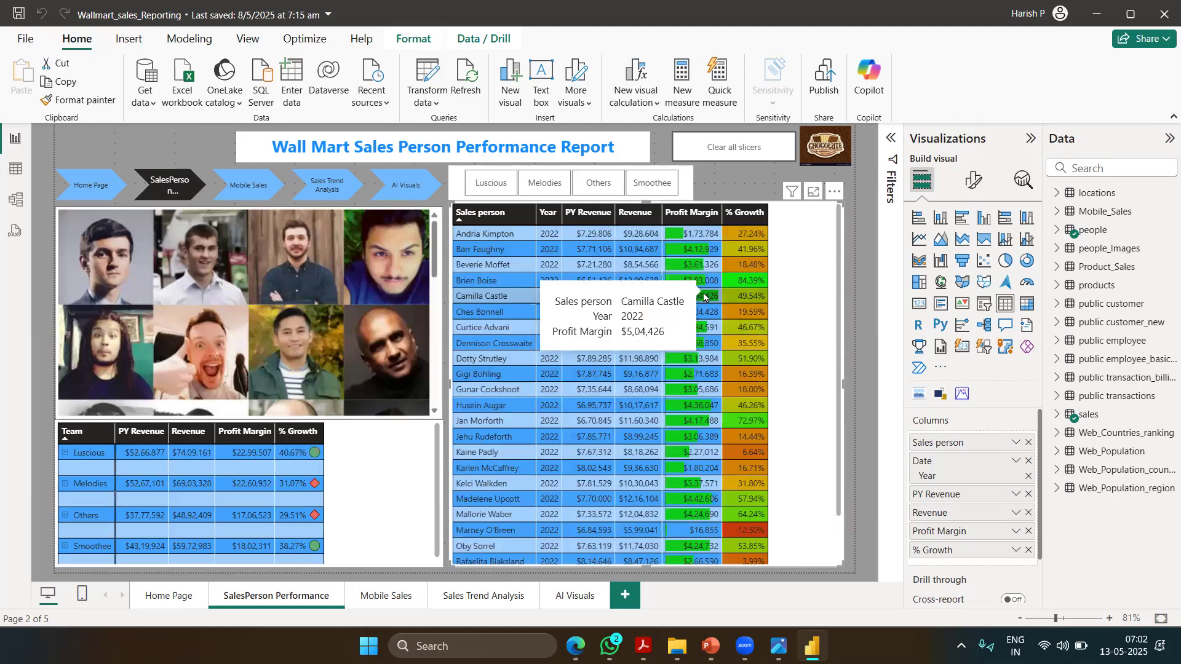
Step: Open the Mobile Sales page and inspect the brand-wise revenue treemap and the Mobiles revenue trend chart
click(377, 595)
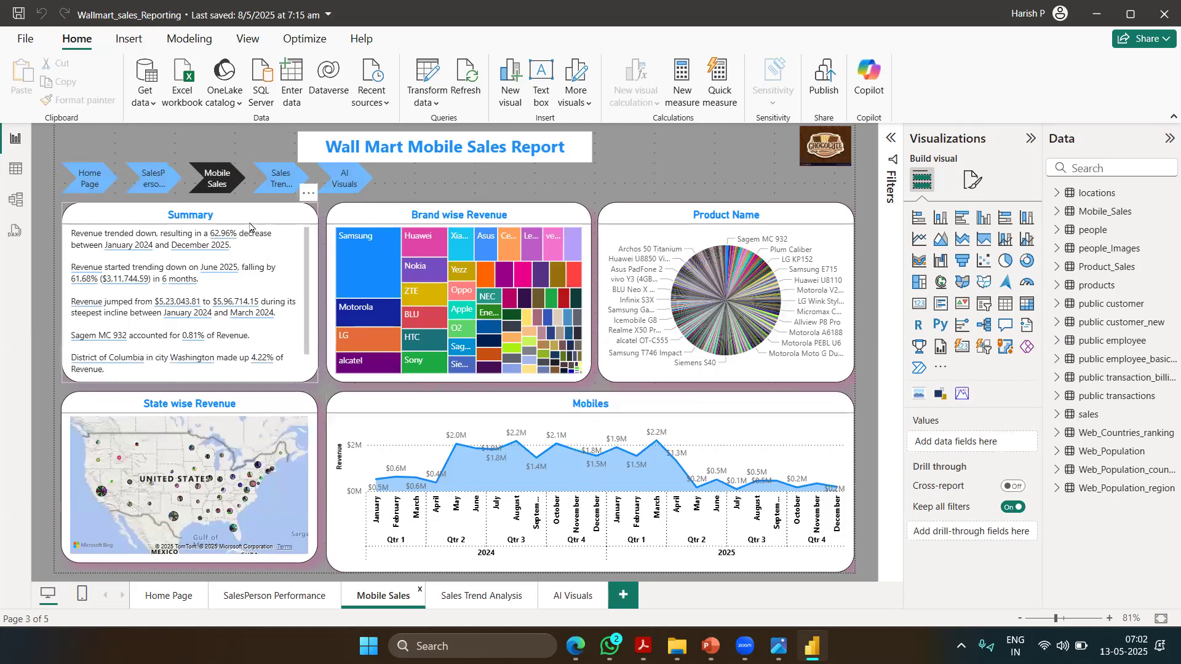
mouse_move(503, 267)
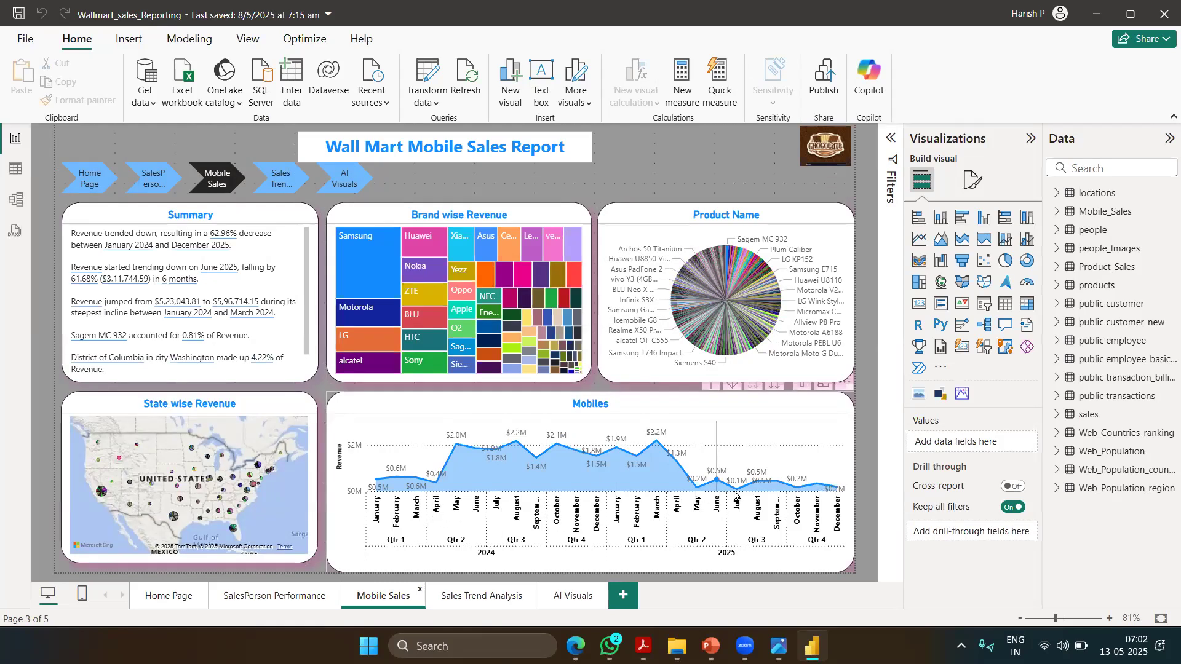
mouse_move(794, 496)
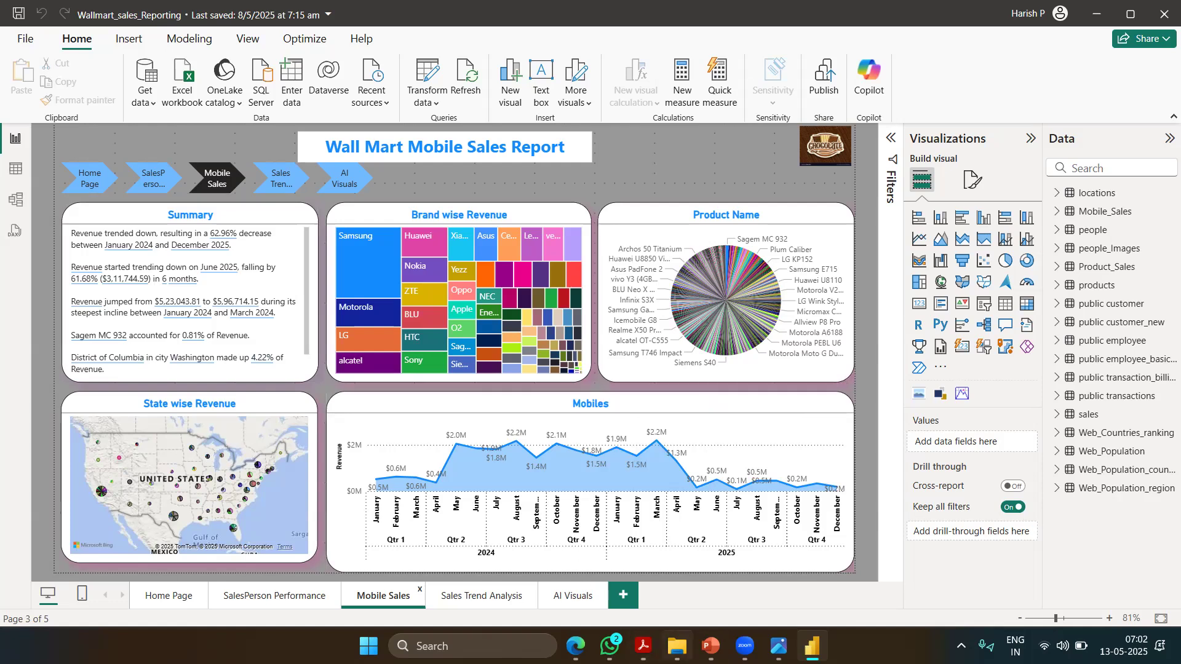
Step: Switch to the PowerPoint presentation and set its ribbon to always show
click(711, 645)
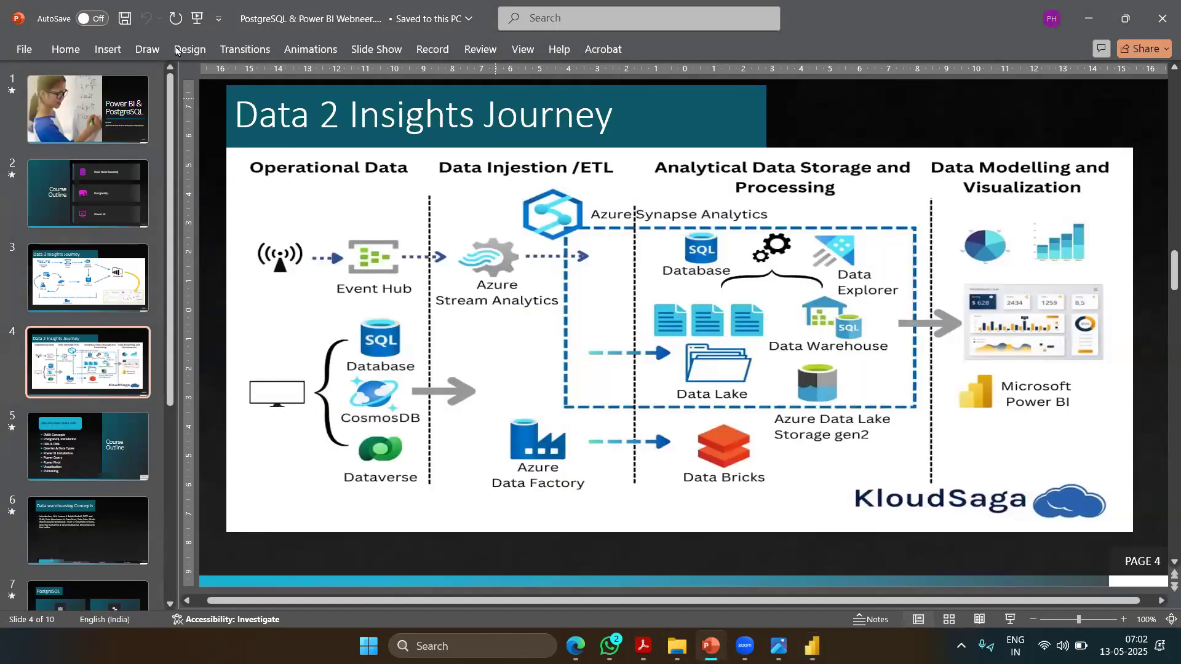
click(65, 50)
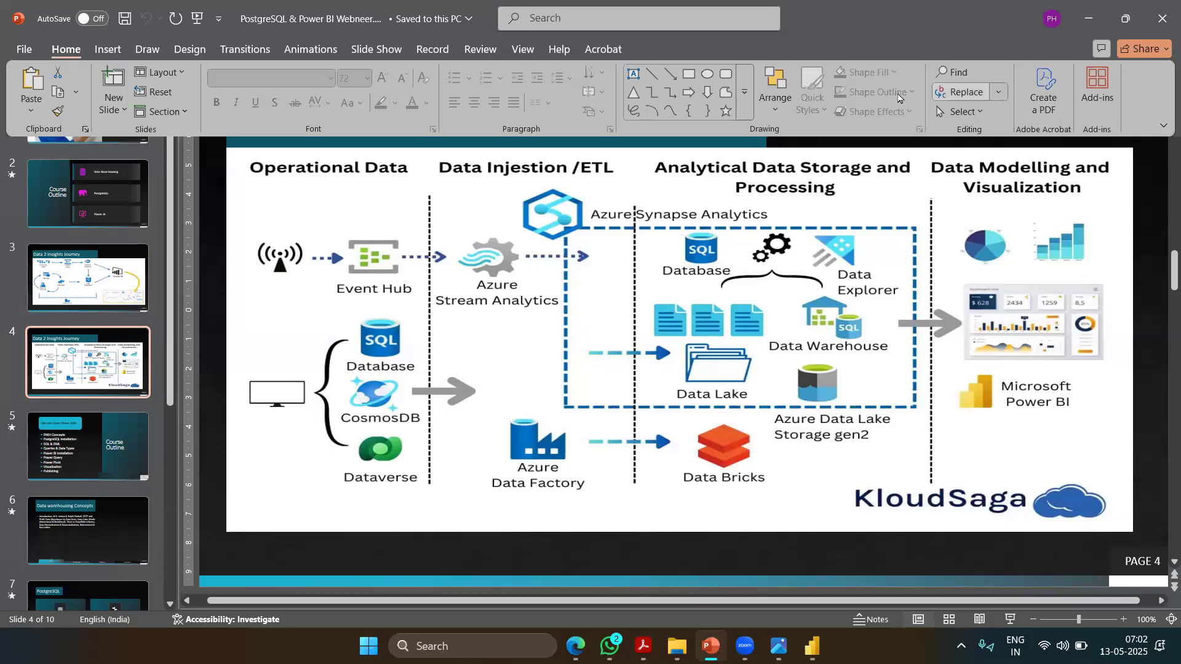
click(1163, 126)
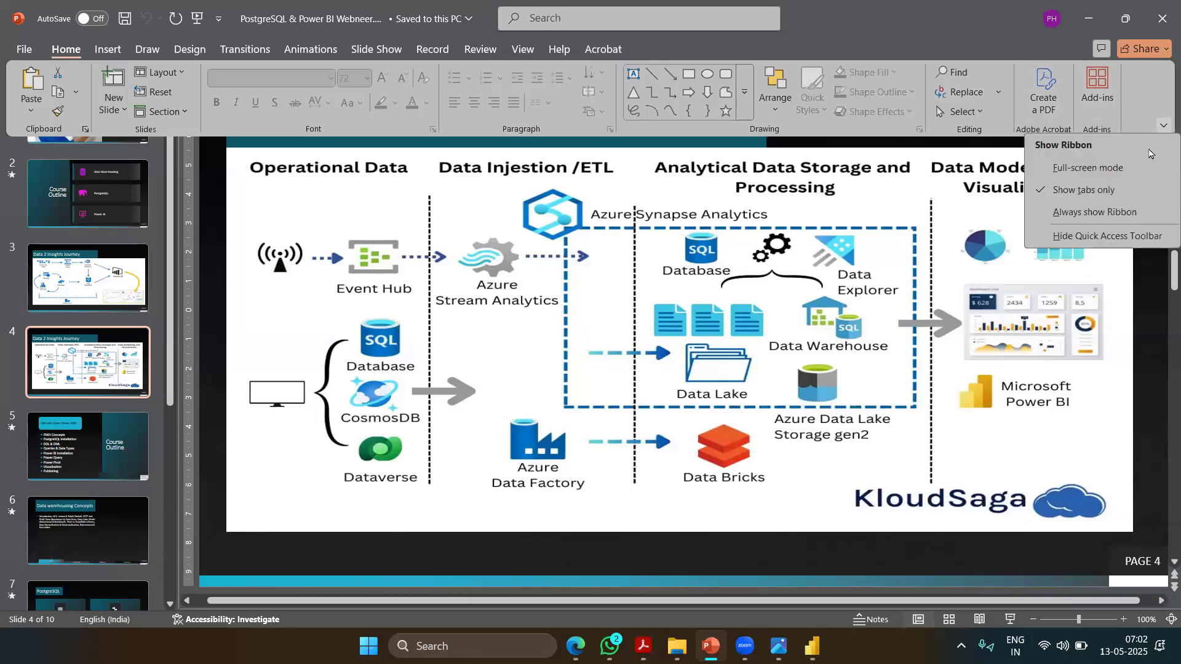
click(1102, 215)
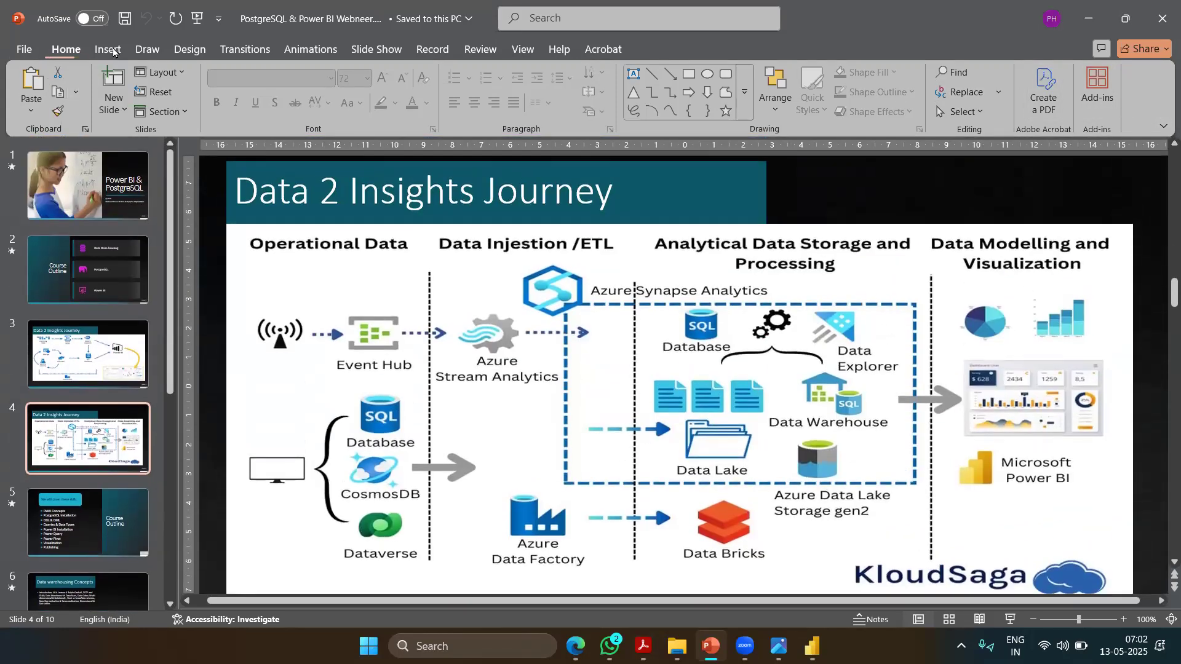
Step: Examine PowerPoint's insert, drawing, design, transition and file commands, and return to the Data 2 Insights Journey slide
click(113, 52)
click(147, 51)
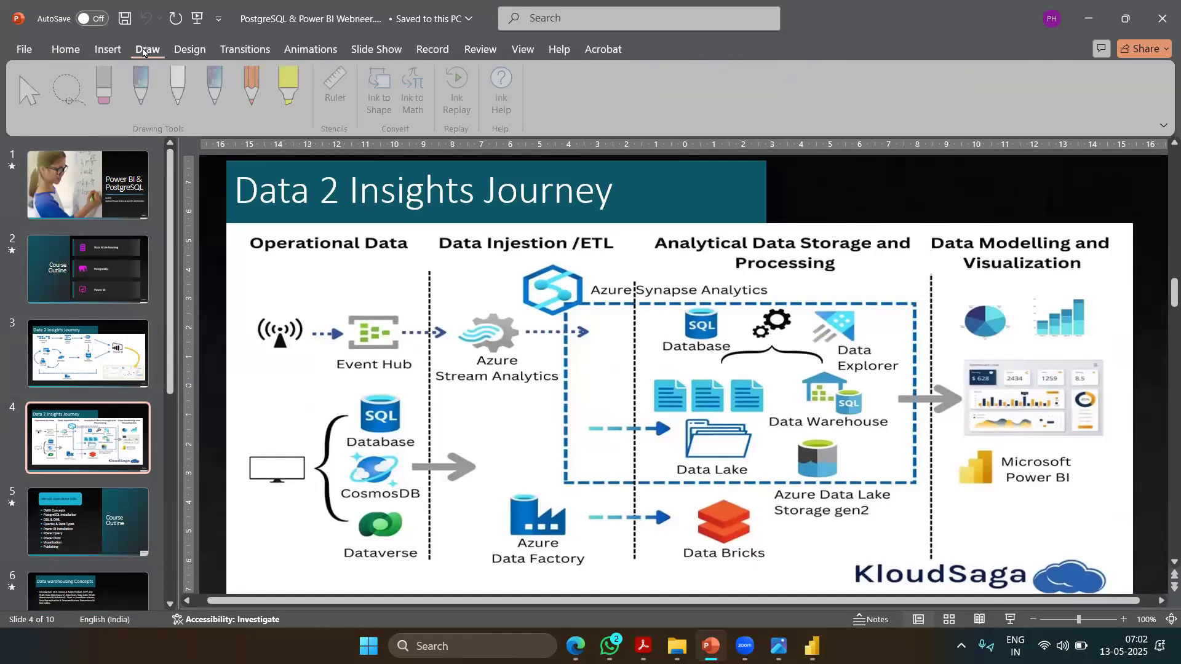
click(195, 52)
click(245, 50)
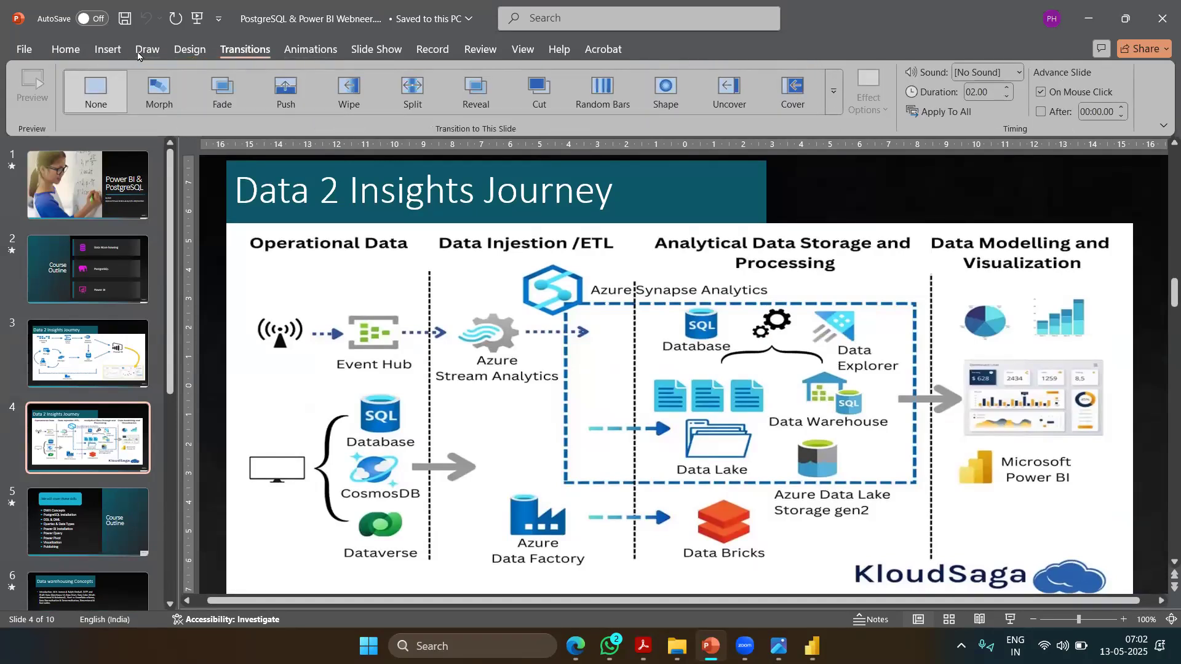
click(110, 51)
click(148, 51)
click(179, 52)
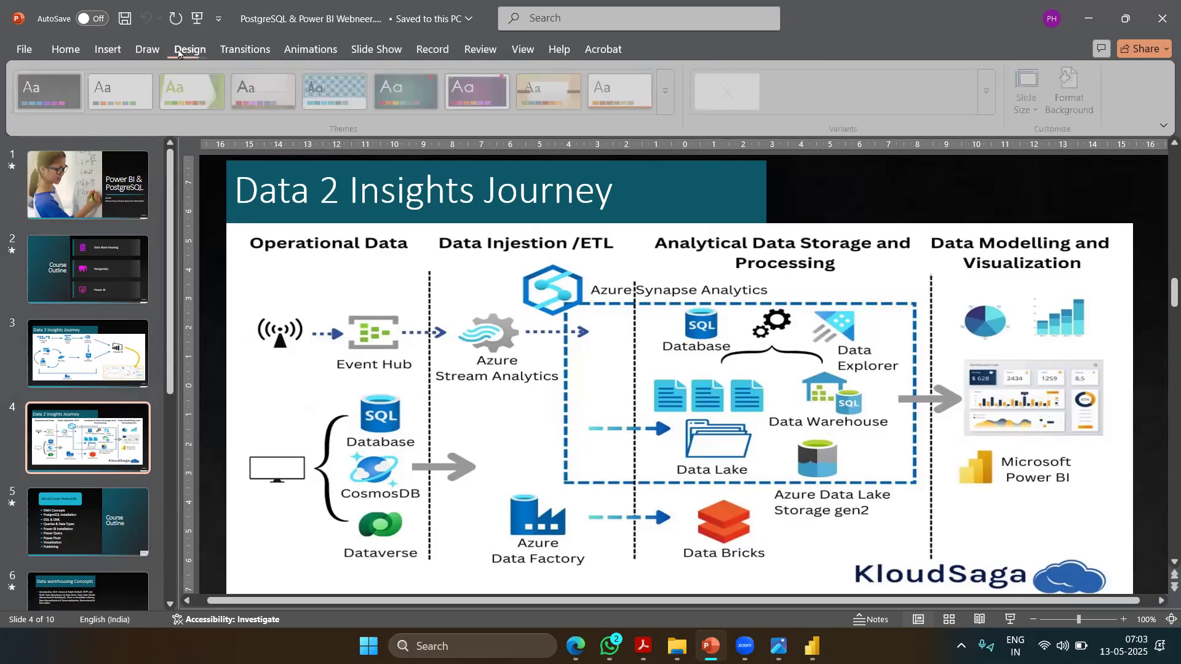
click(110, 53)
click(73, 52)
click(34, 52)
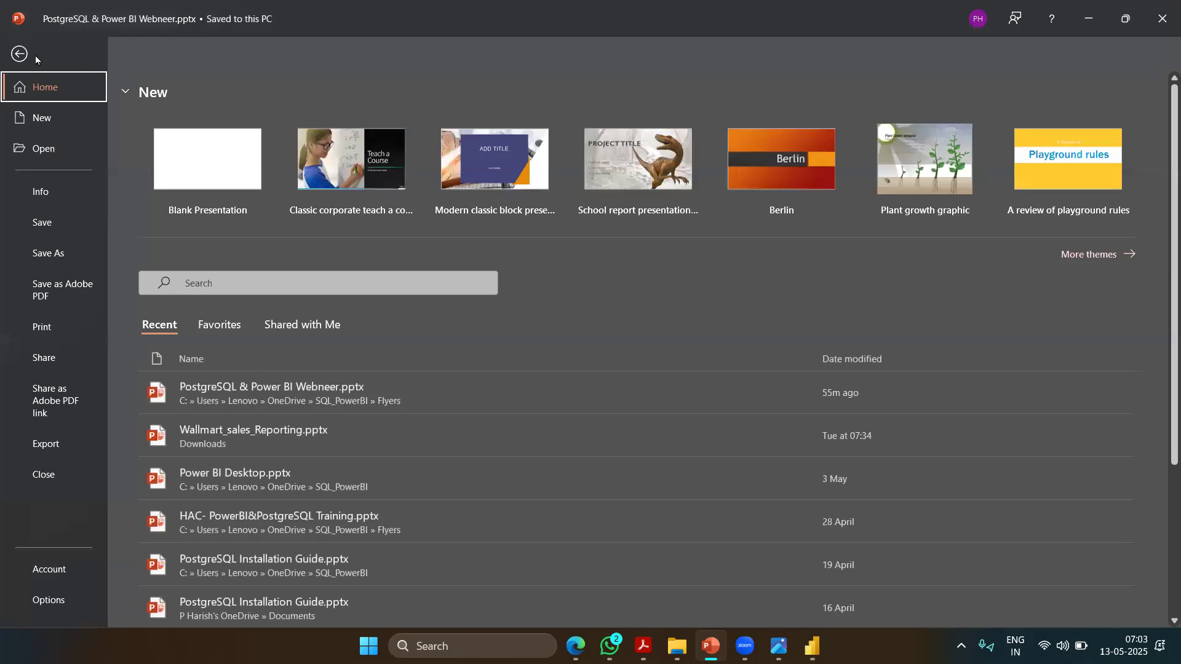
click(20, 54)
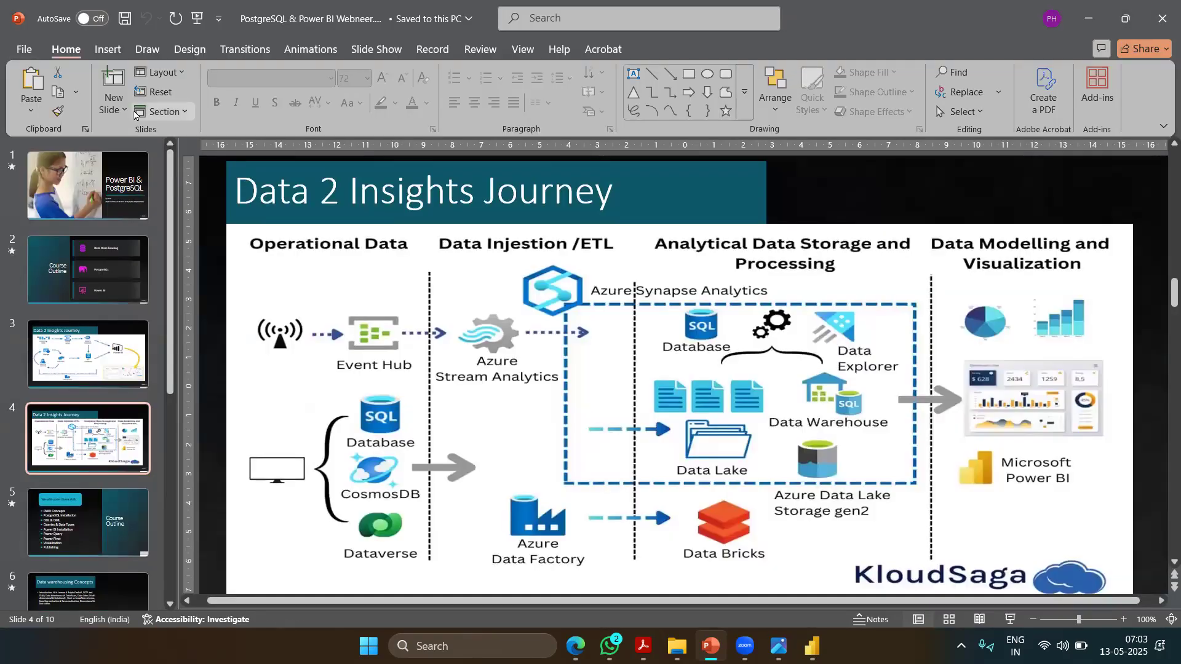
Step: Switch back to Power BI Desktop to review its insert and view commands, and open the Sales Trend Analysis page
key(alt+Tab)
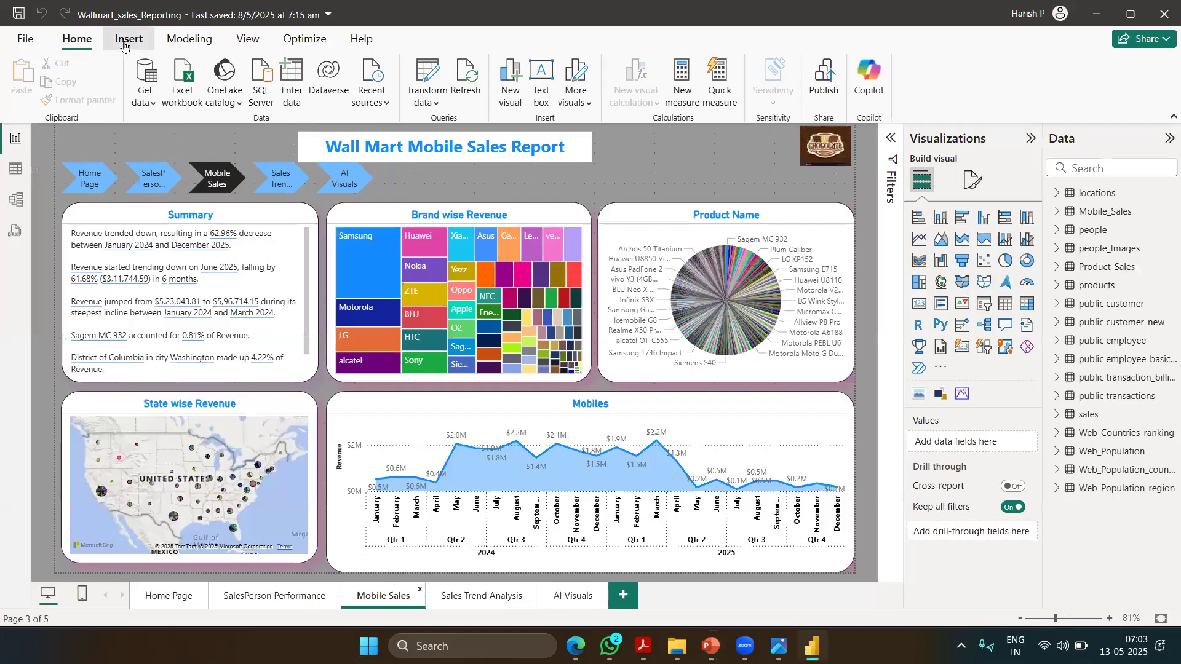
click(126, 40)
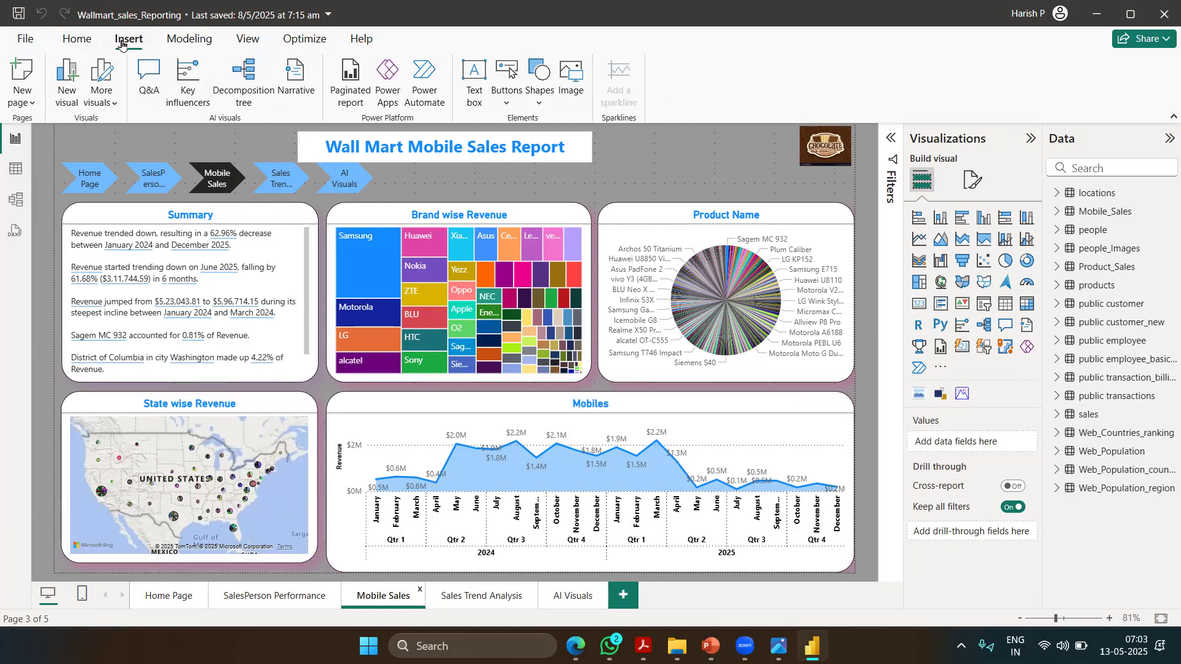
click(248, 39)
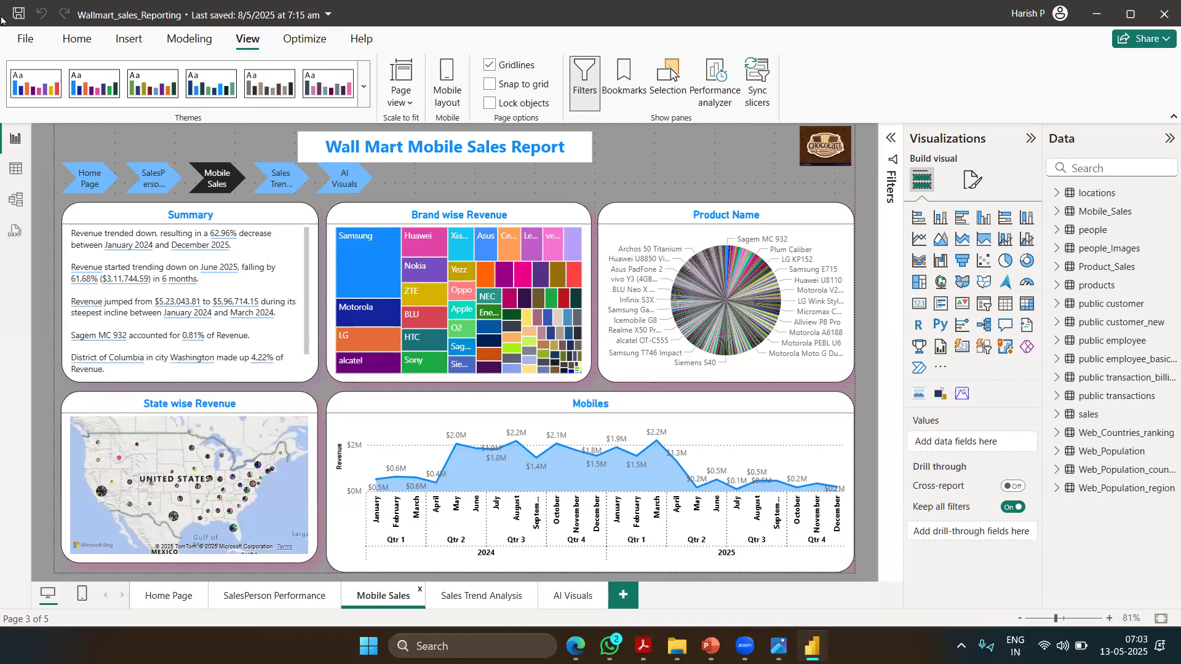
click(128, 13)
click(478, 597)
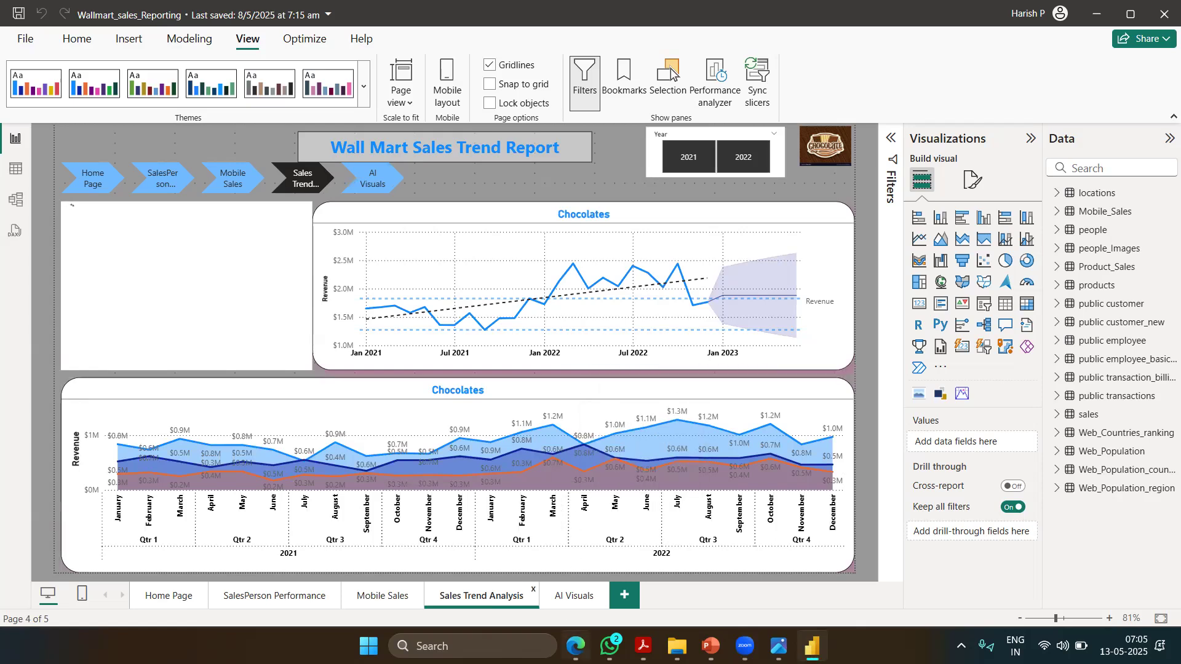
Step: Switch to the Power BI service in the browser and open the Learning center's sample reports
click(575, 646)
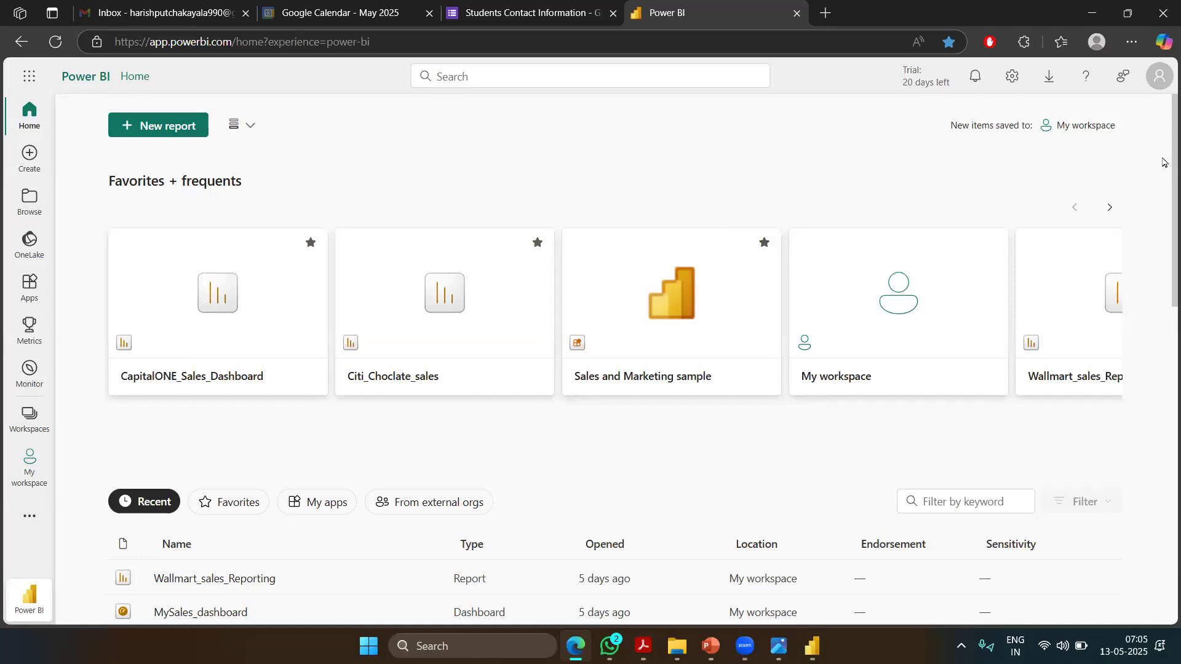
scroll(1162, 160, down, 2)
scroll(1163, 150, up, 2)
click(38, 514)
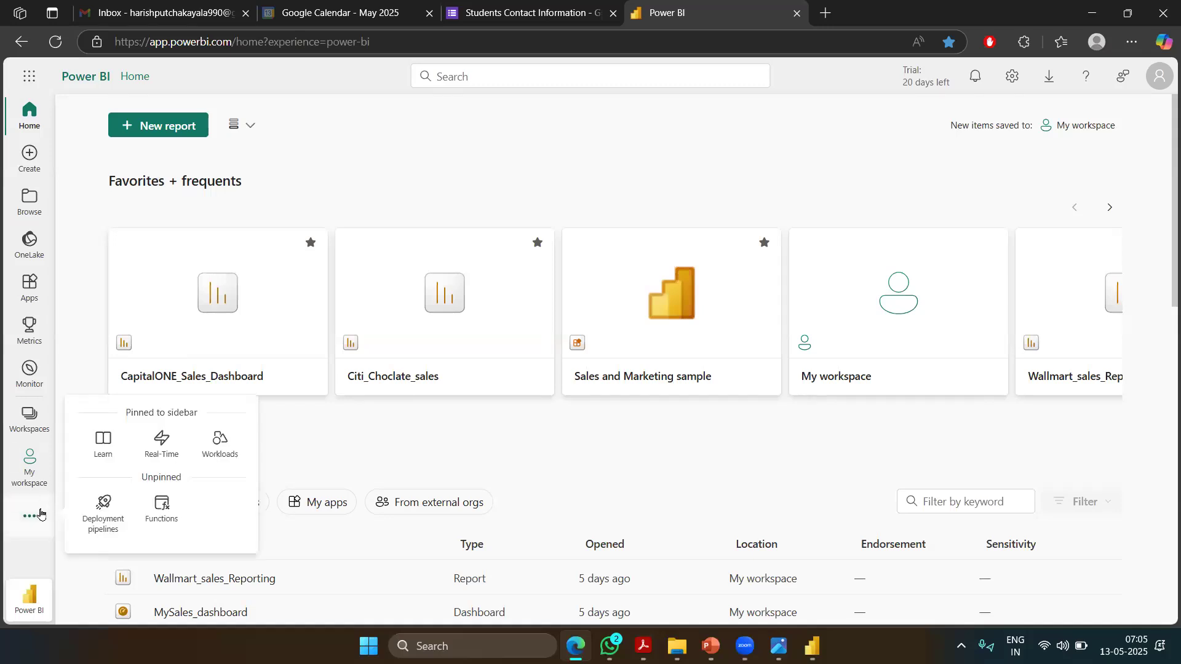
click(110, 456)
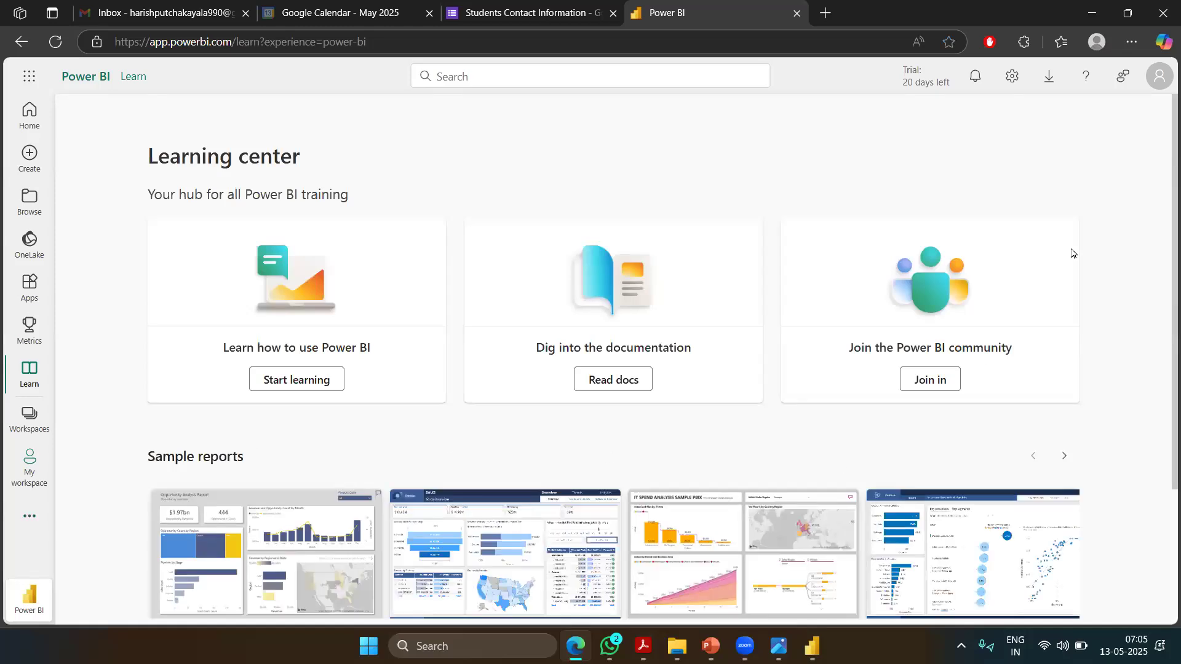
scroll(1160, 277, down, 3)
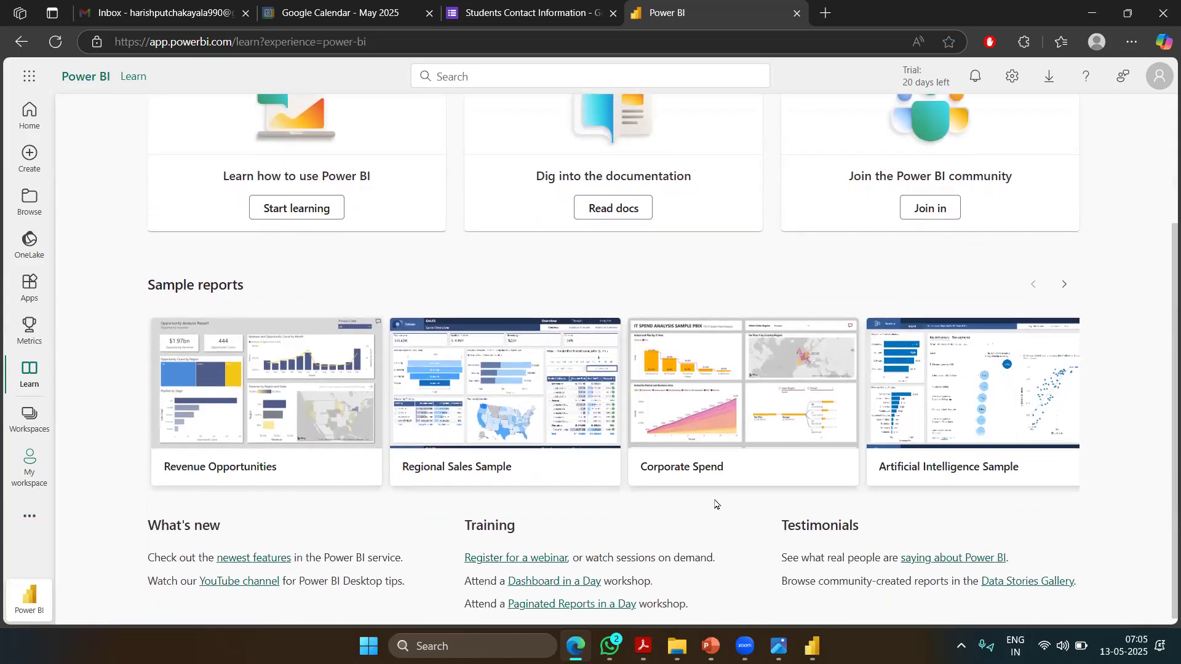
Step: Open the Regional Sales Sample report and expand the Accessories and Devices categories in the product table
click(536, 378)
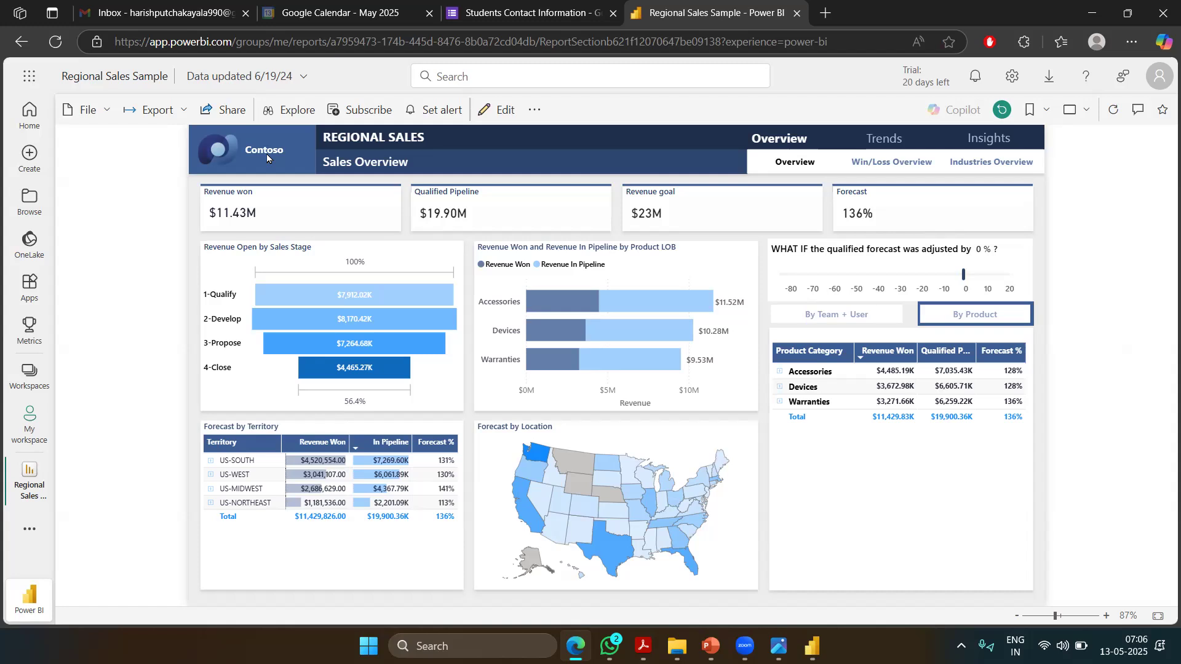
click(778, 373)
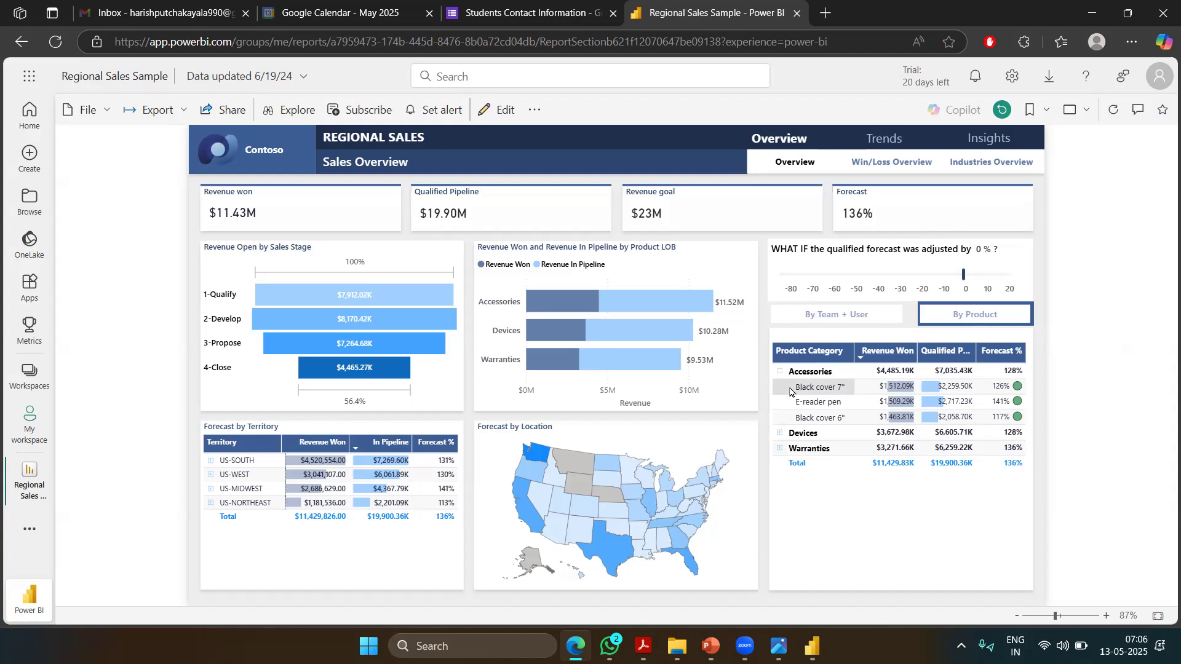
click(780, 434)
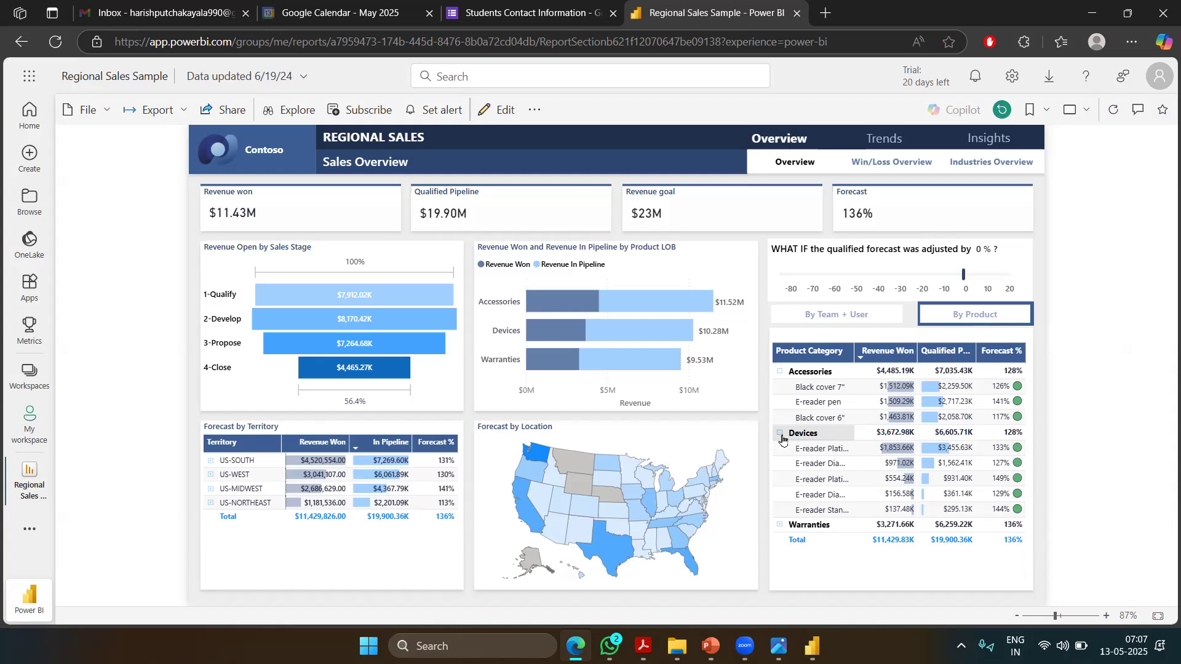
click(697, 84)
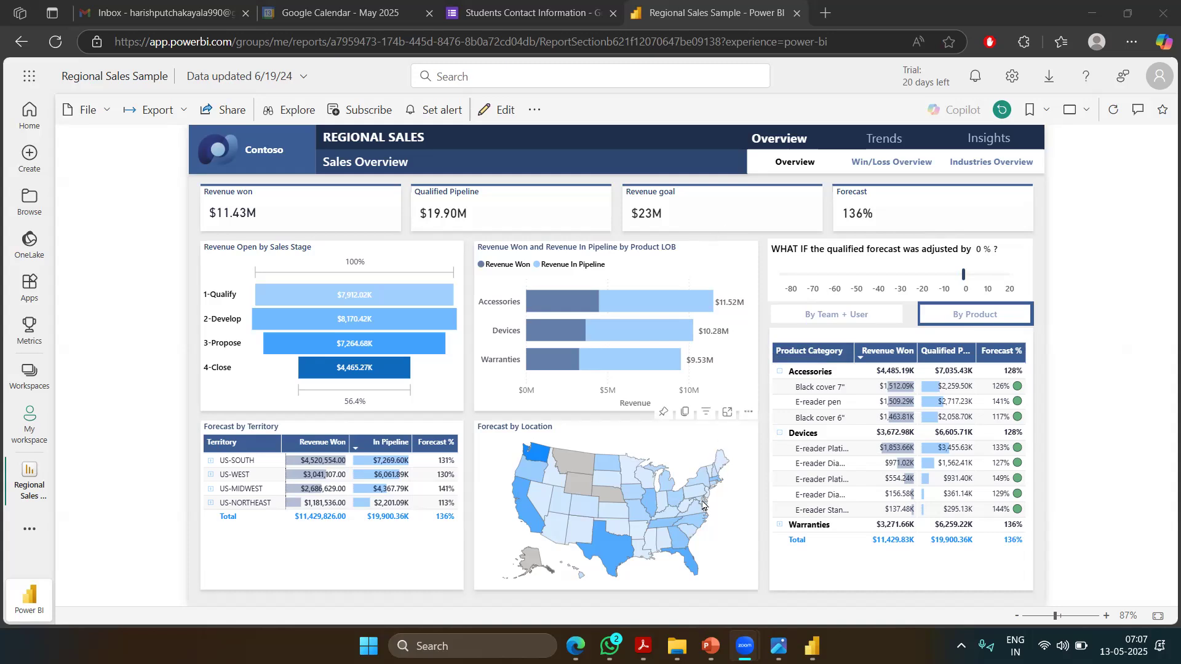
mouse_move(643, 645)
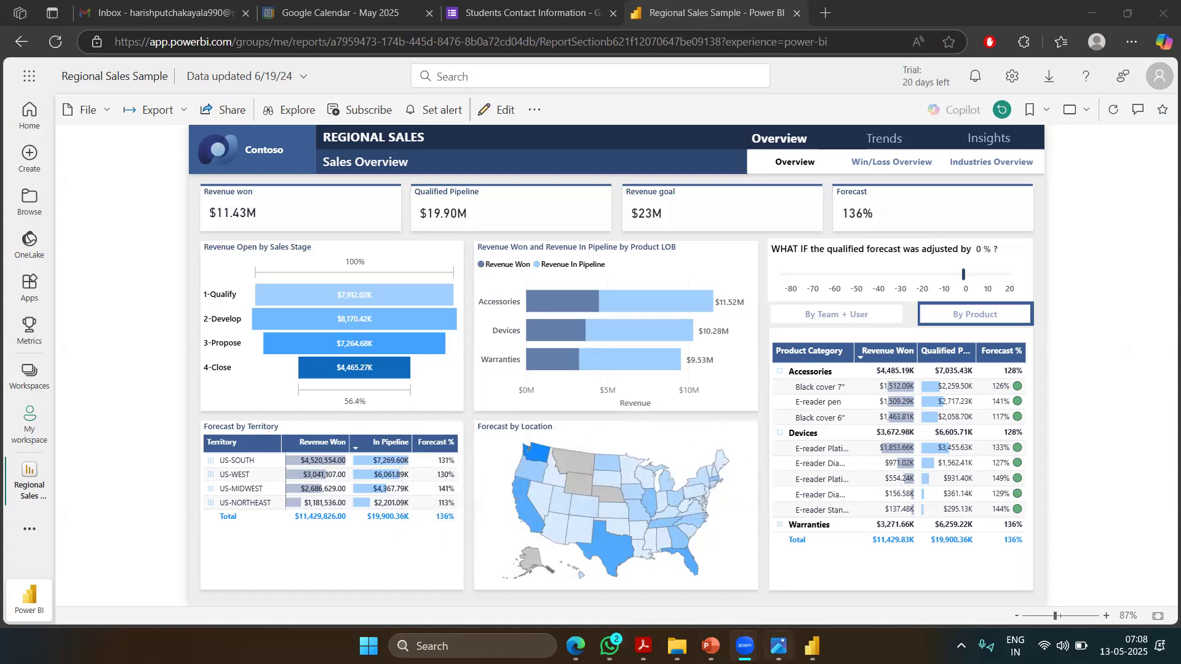
Step: Return to the Sales Trend Analysis page in Power BI Desktop and display the commands for inserting visuals and elements
click(811, 646)
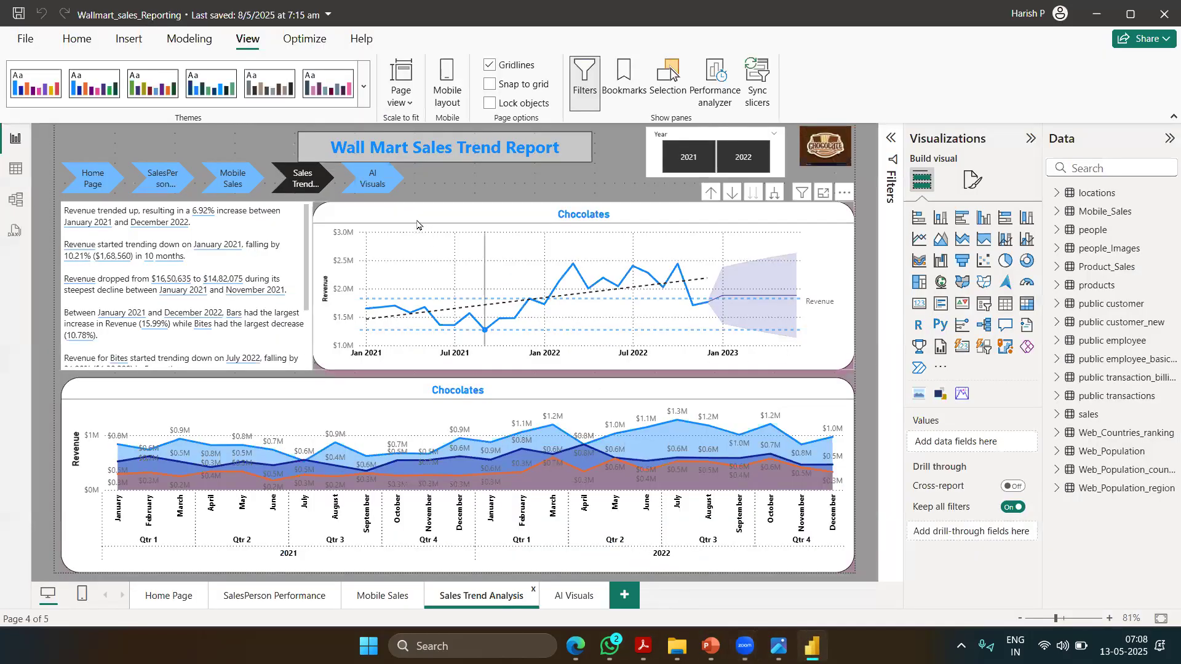
click(77, 39)
click(122, 40)
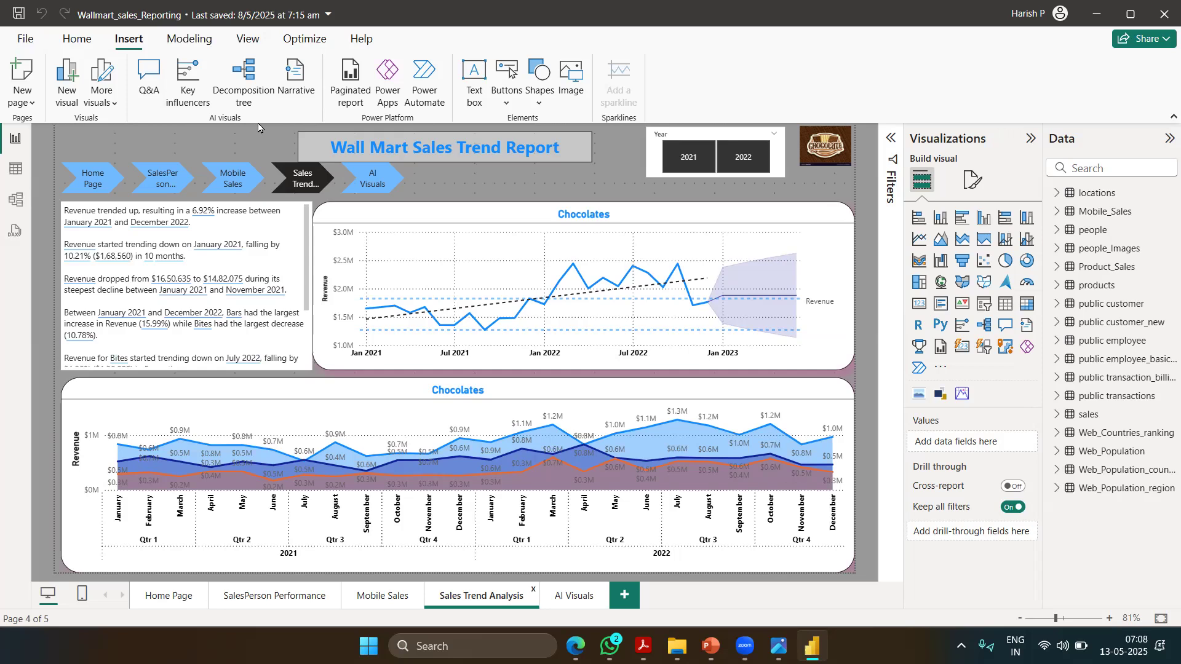
Step: Add a blank page to the report and review the team and country chocolate revenue charts on the Home Page
click(649, 223)
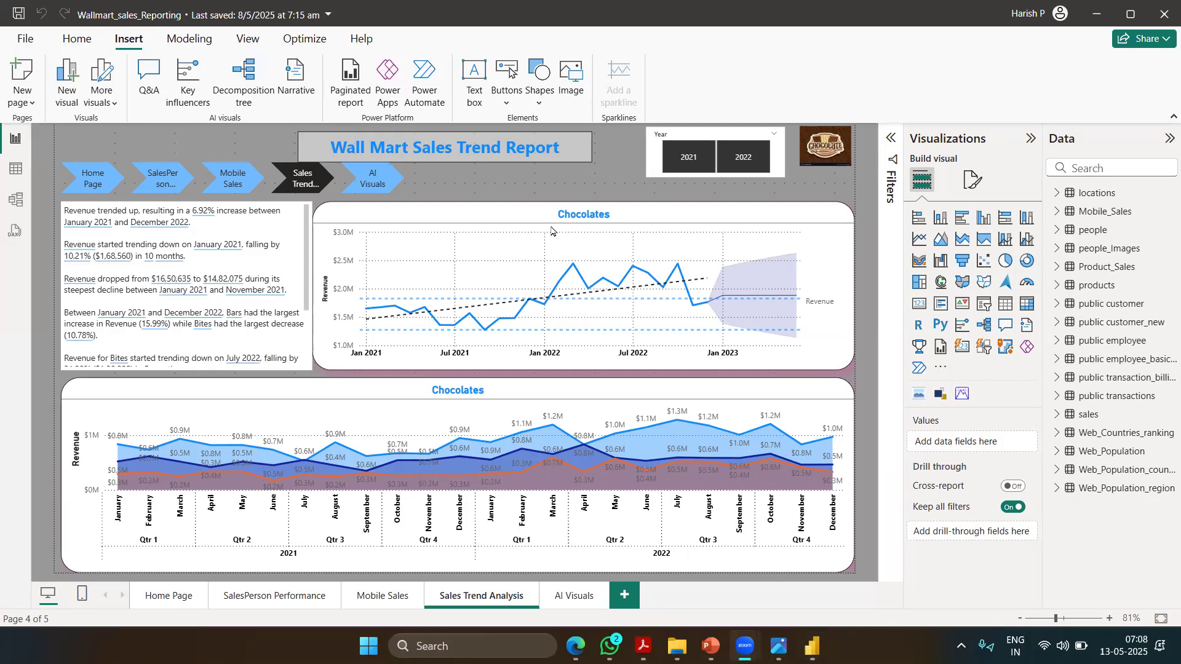
click(253, 146)
click(627, 597)
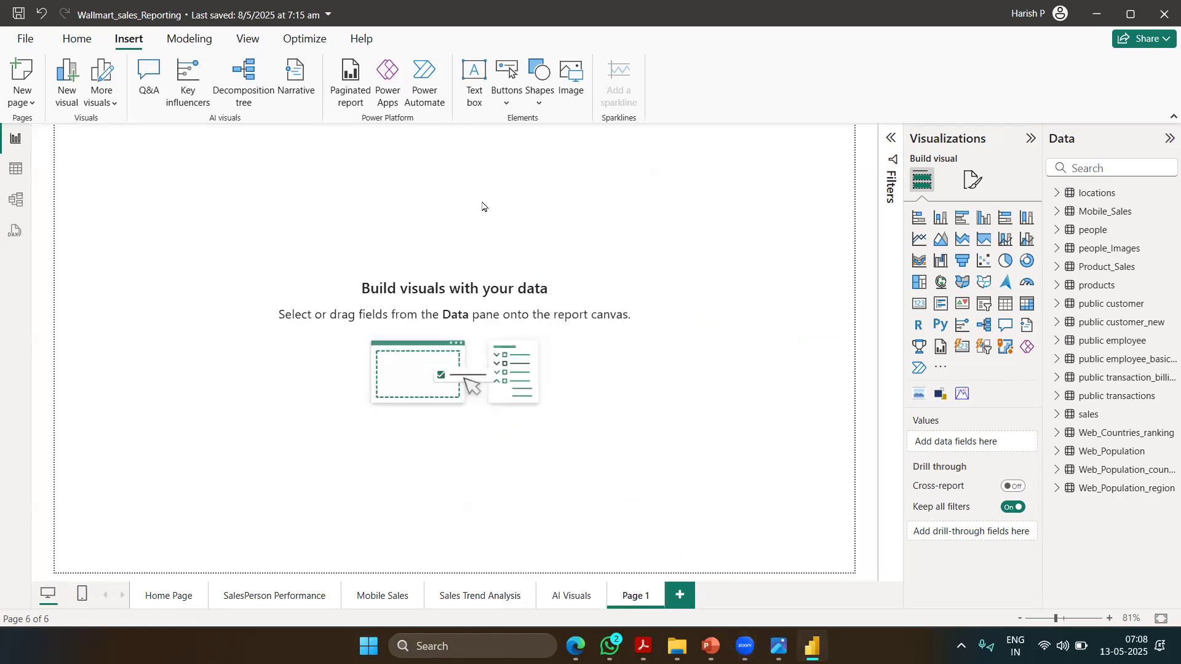
click(169, 602)
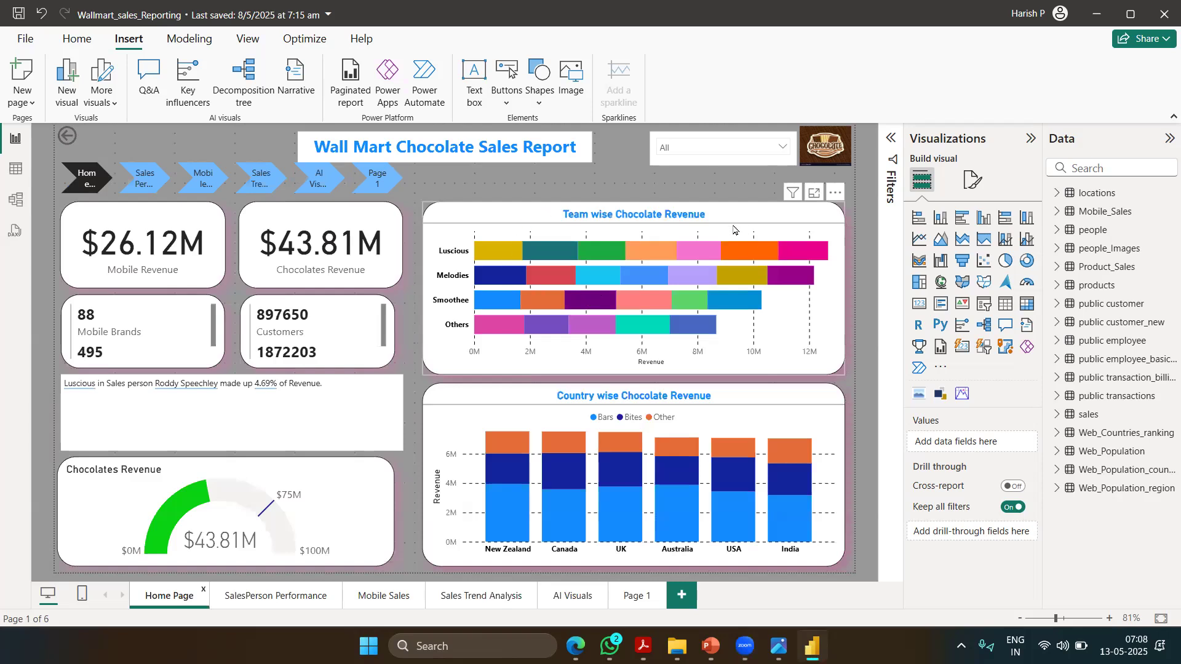
mouse_move(716, 262)
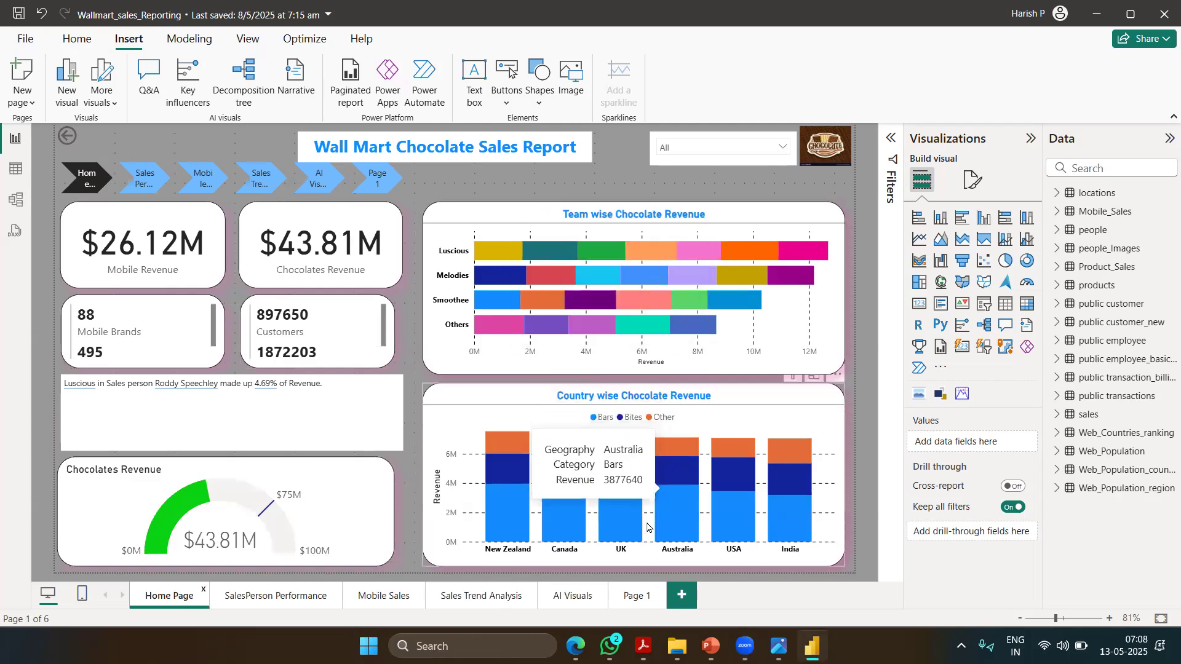
Step: Insert a stacked bar chart on the blank Page 1 and enlarge it to about half the page width
click(634, 596)
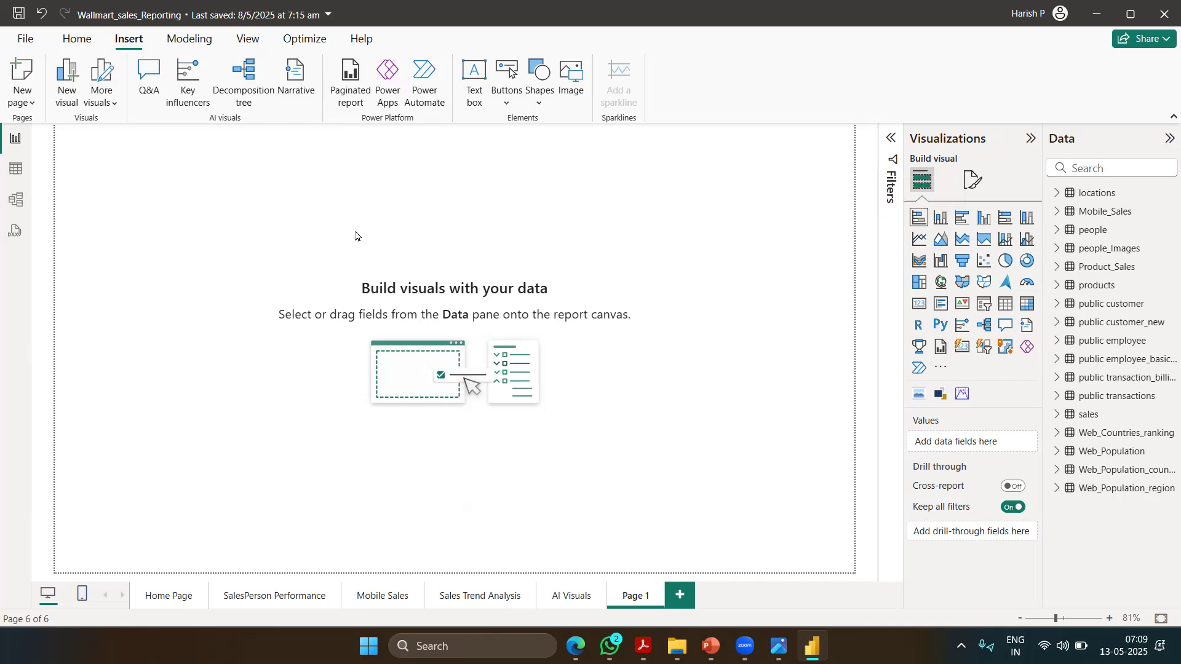
click(918, 219)
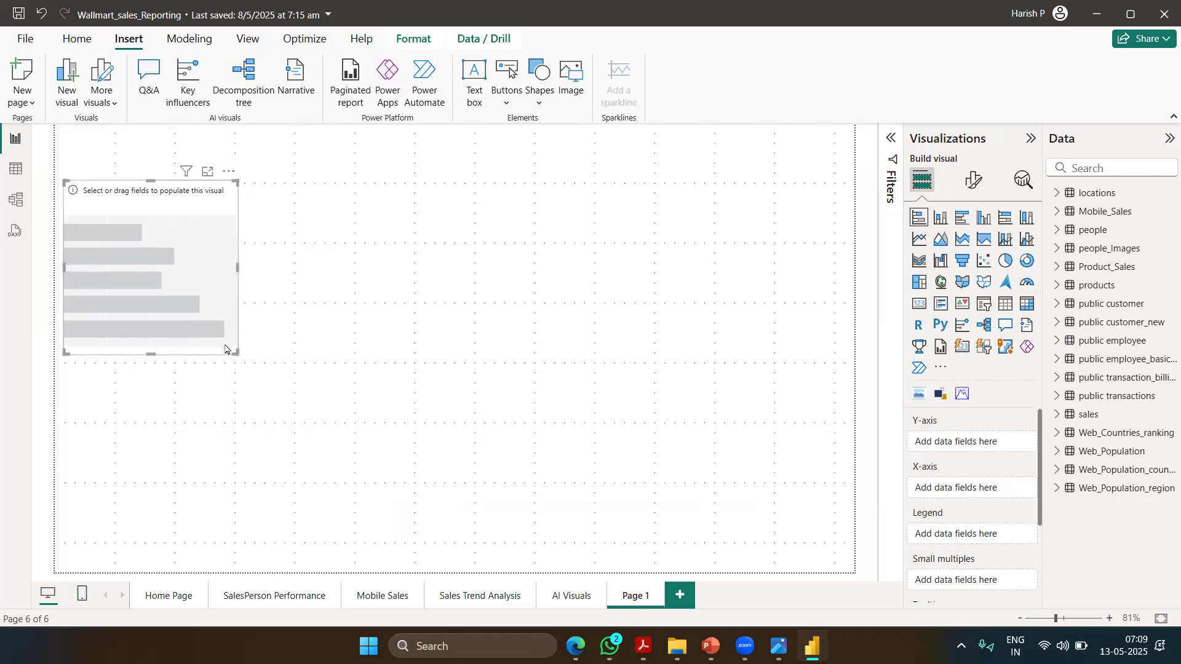
drag(238, 356, 478, 384)
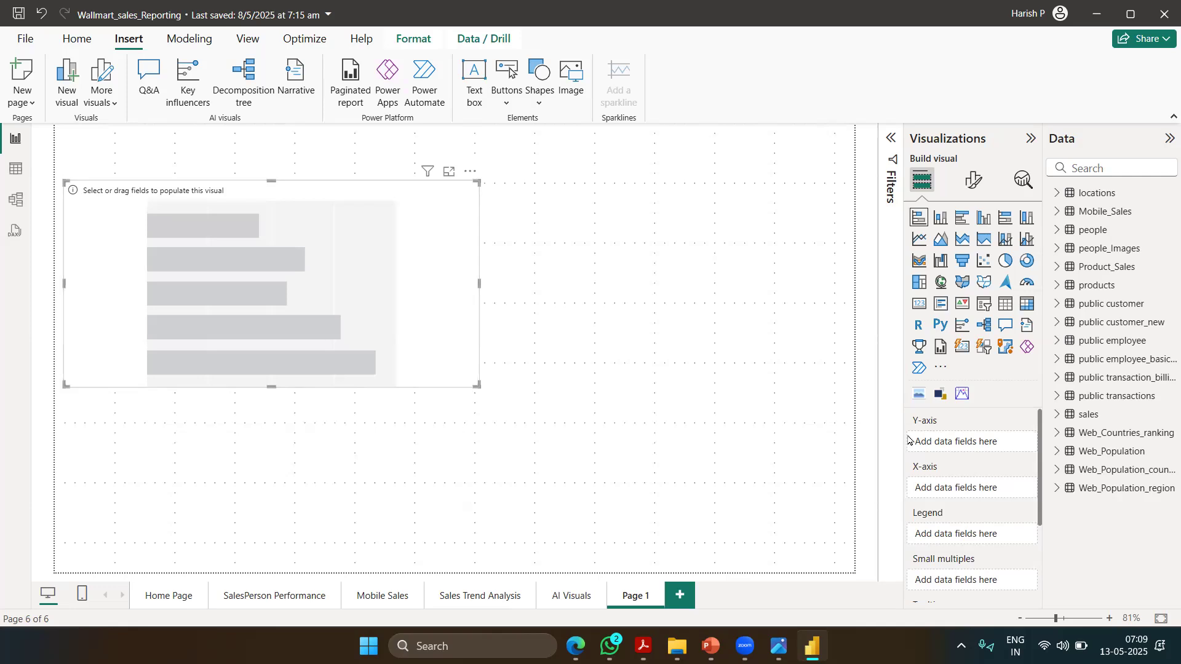
Step: Assign the sales table's Geography field to the bar chart's Y-axis and its Tot_Revenue measure to the X-axis
click(1056, 418)
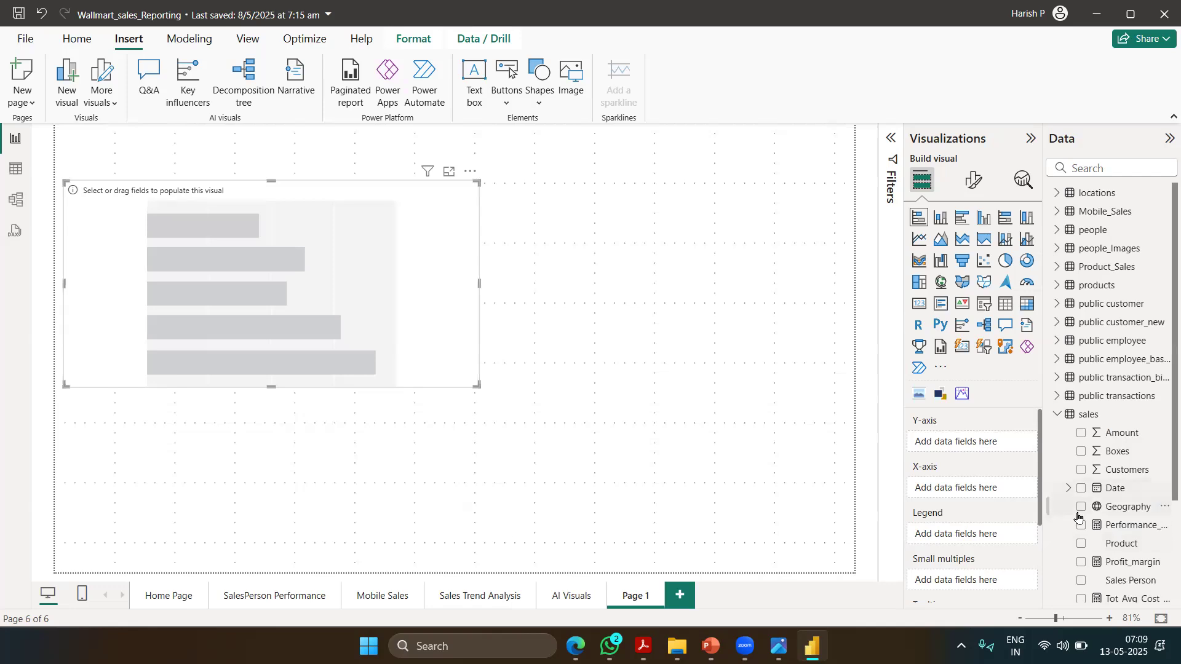
drag(1100, 508, 943, 487)
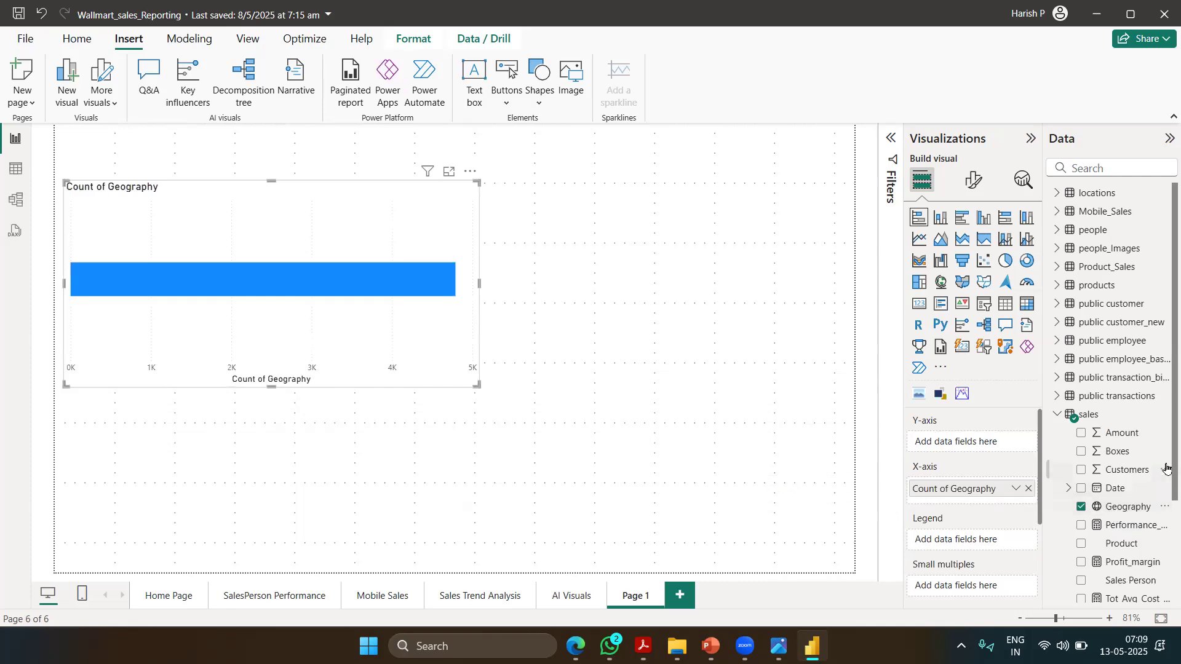
scroll(1163, 444, down, 3)
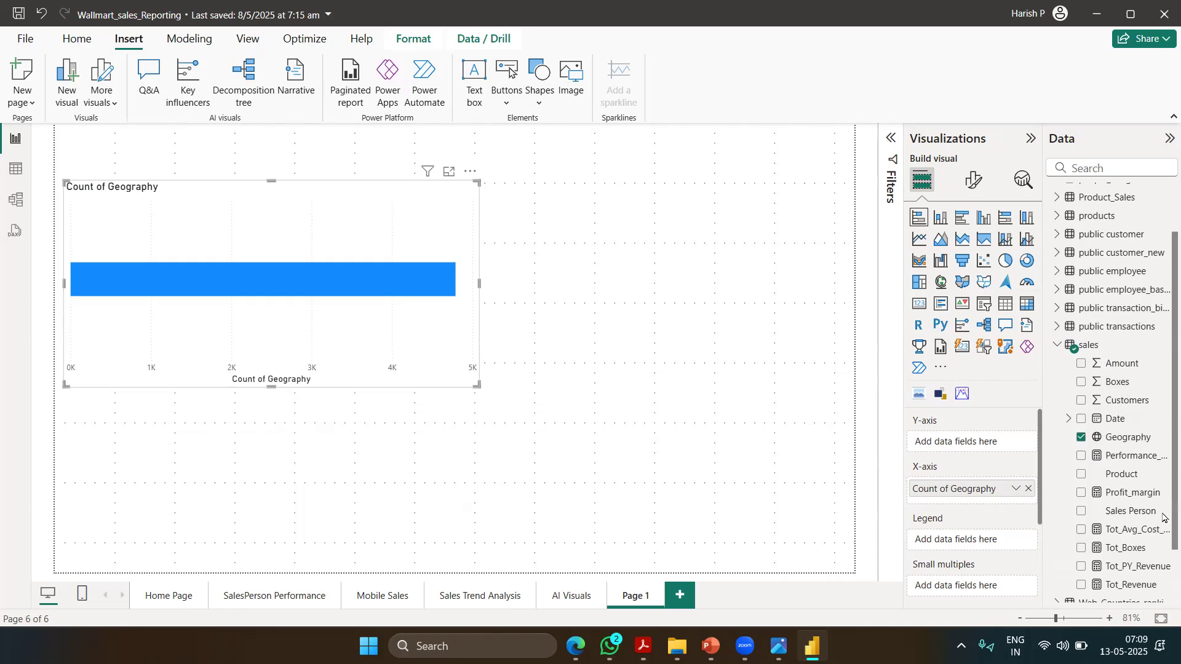
drag(1163, 537, 969, 450)
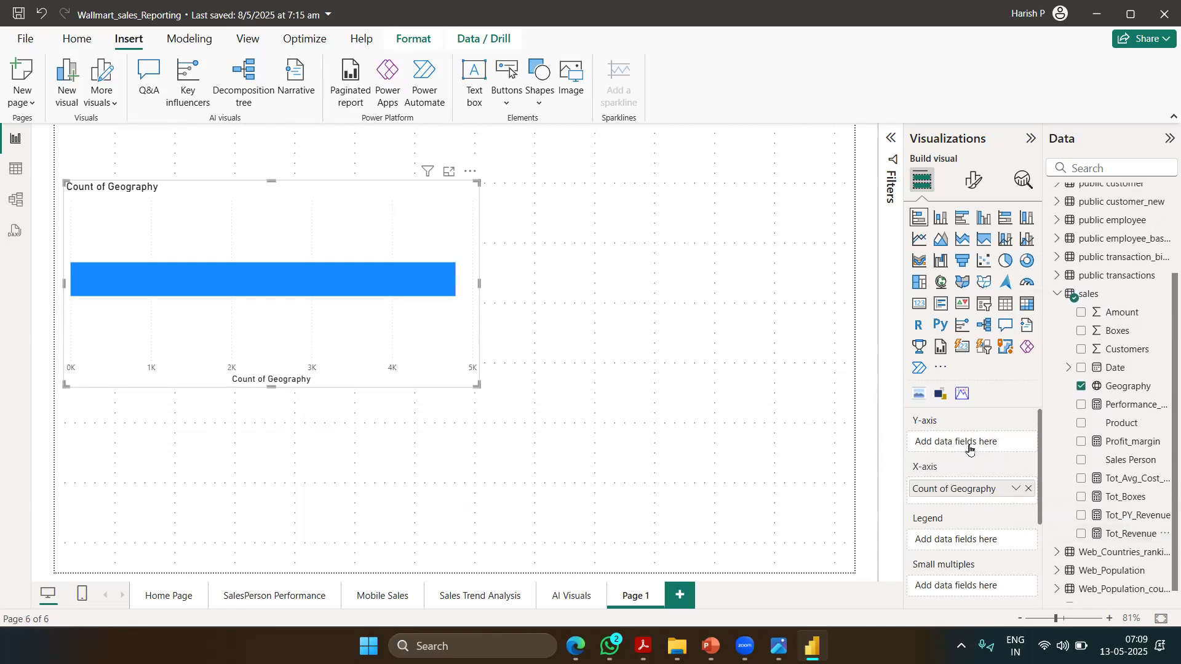
drag(1149, 535, 994, 443)
drag(1131, 534, 988, 442)
drag(975, 487, 980, 443)
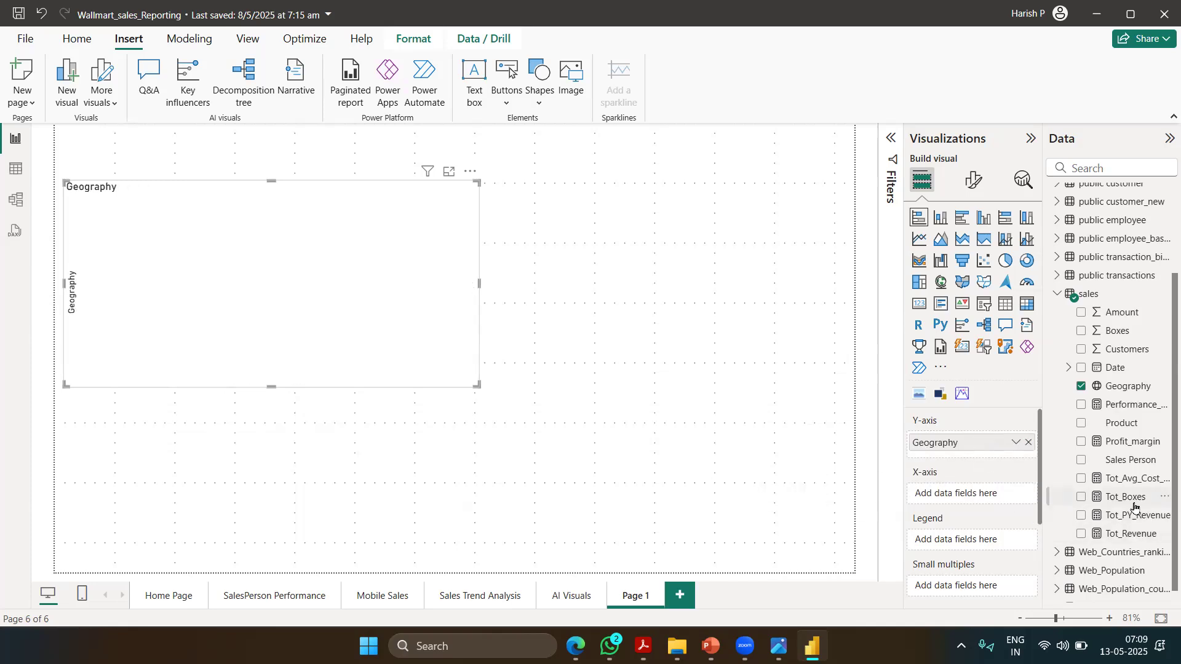
drag(1130, 535, 976, 495)
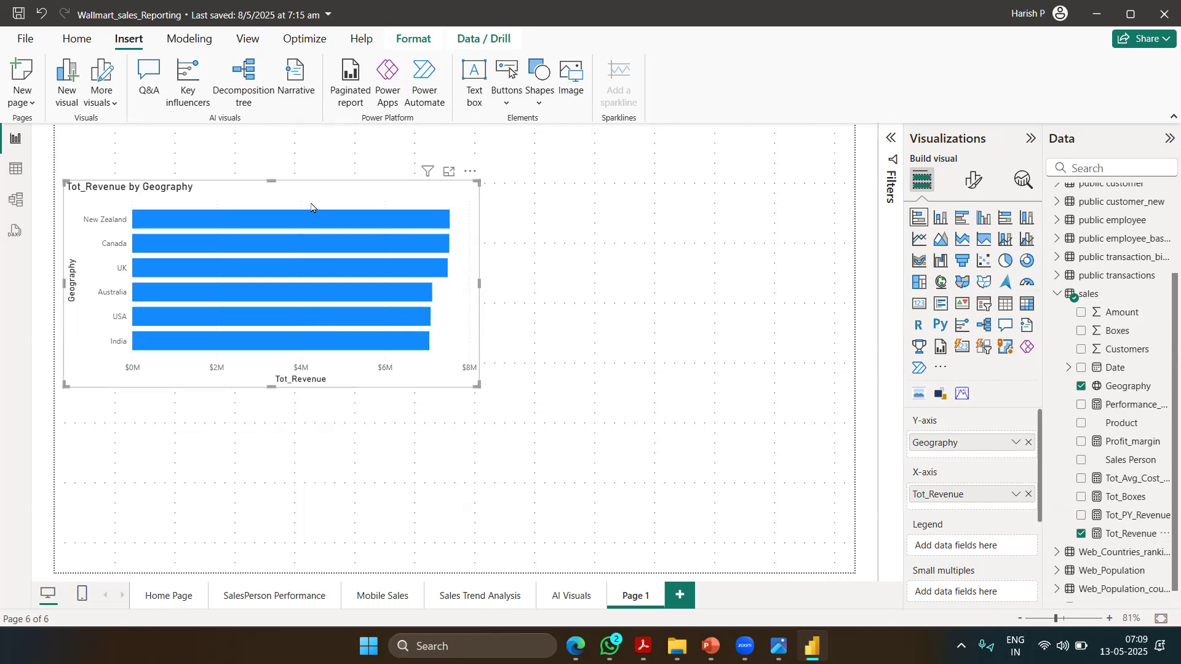
Step: Make the bar chart taller and split its bars by using Team from the people table as the legend
drag(271, 386, 275, 455)
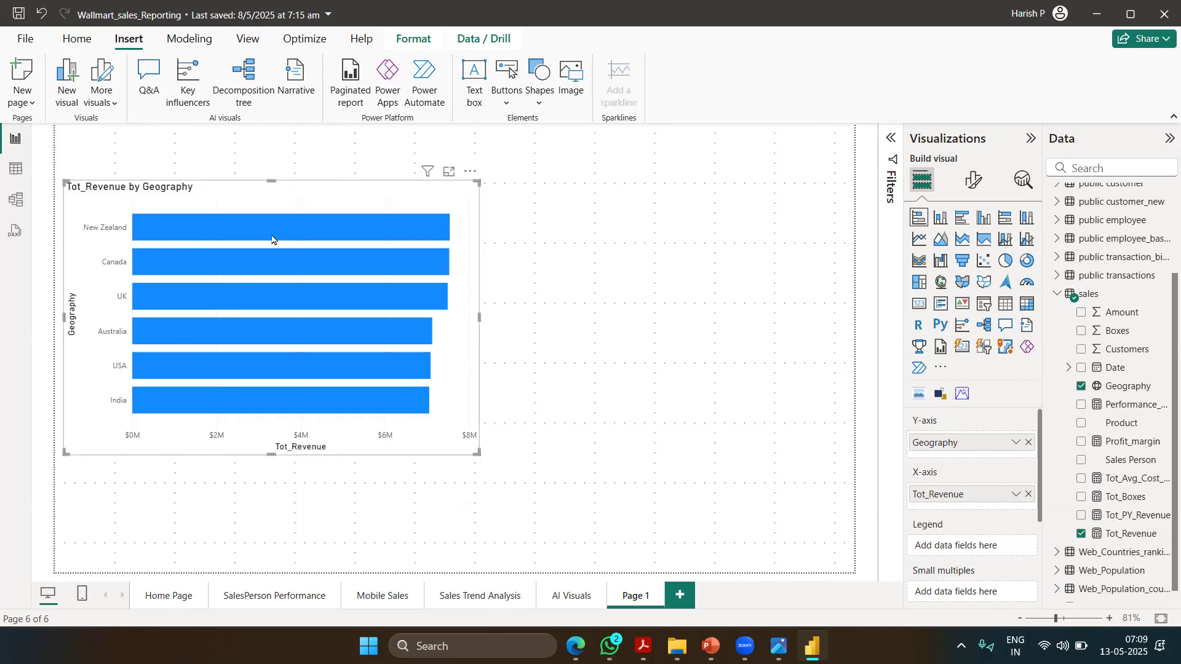
mouse_move(389, 239)
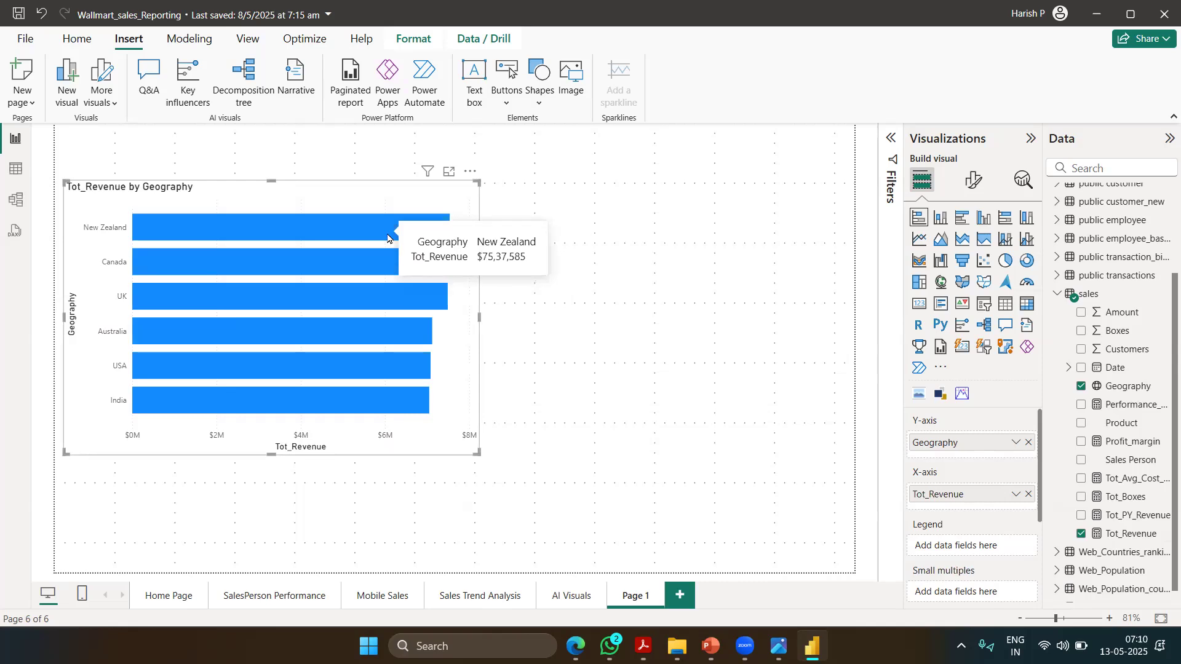
click(1059, 294)
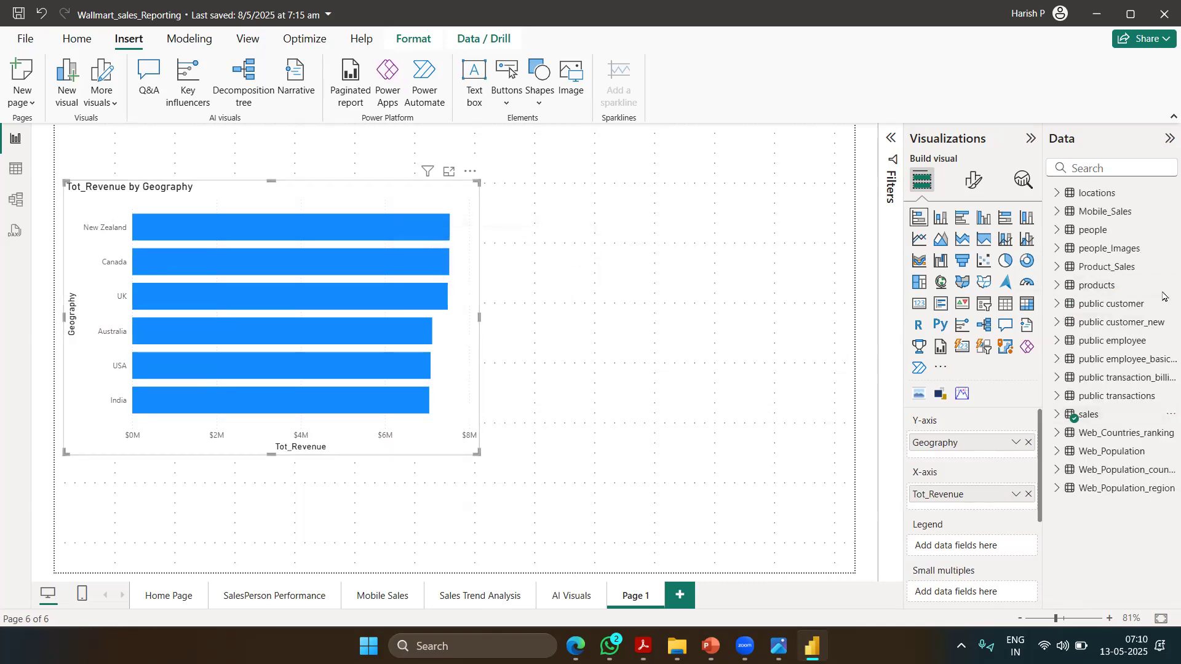
click(1056, 231)
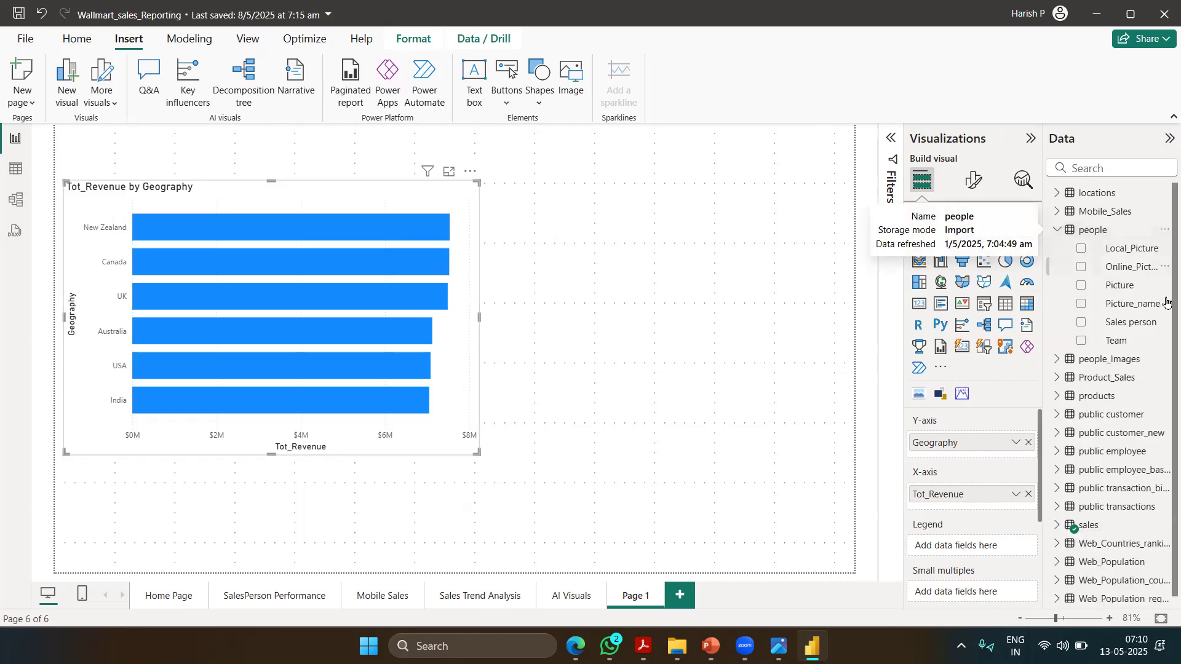
drag(1120, 344, 993, 546)
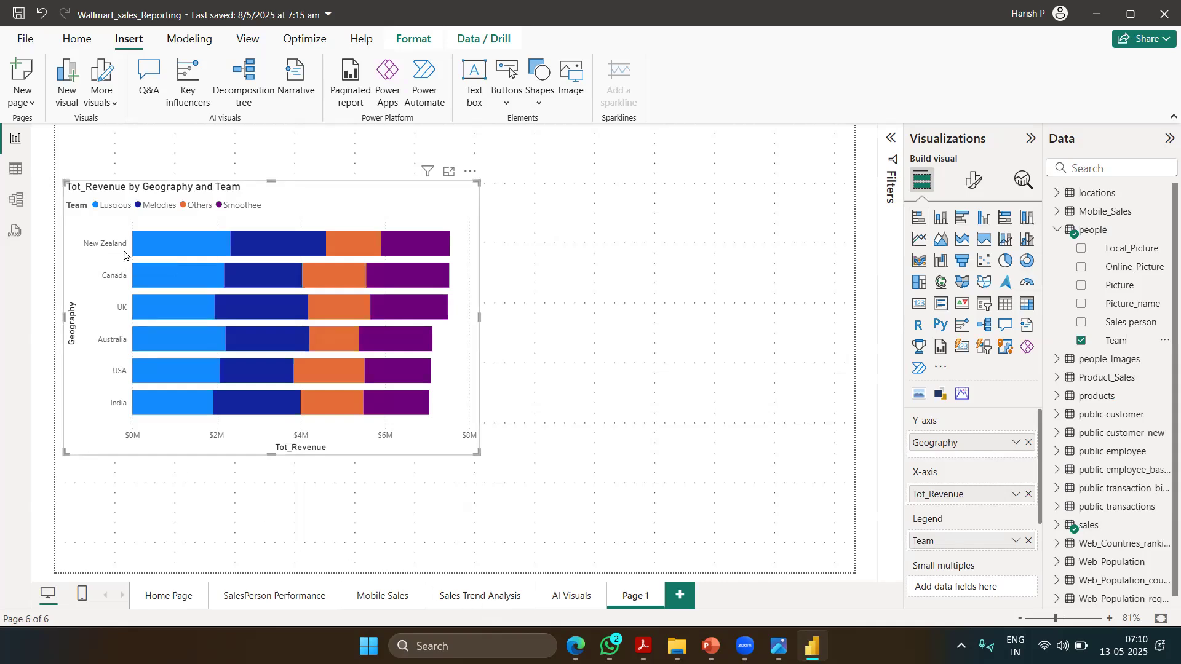
mouse_move(187, 249)
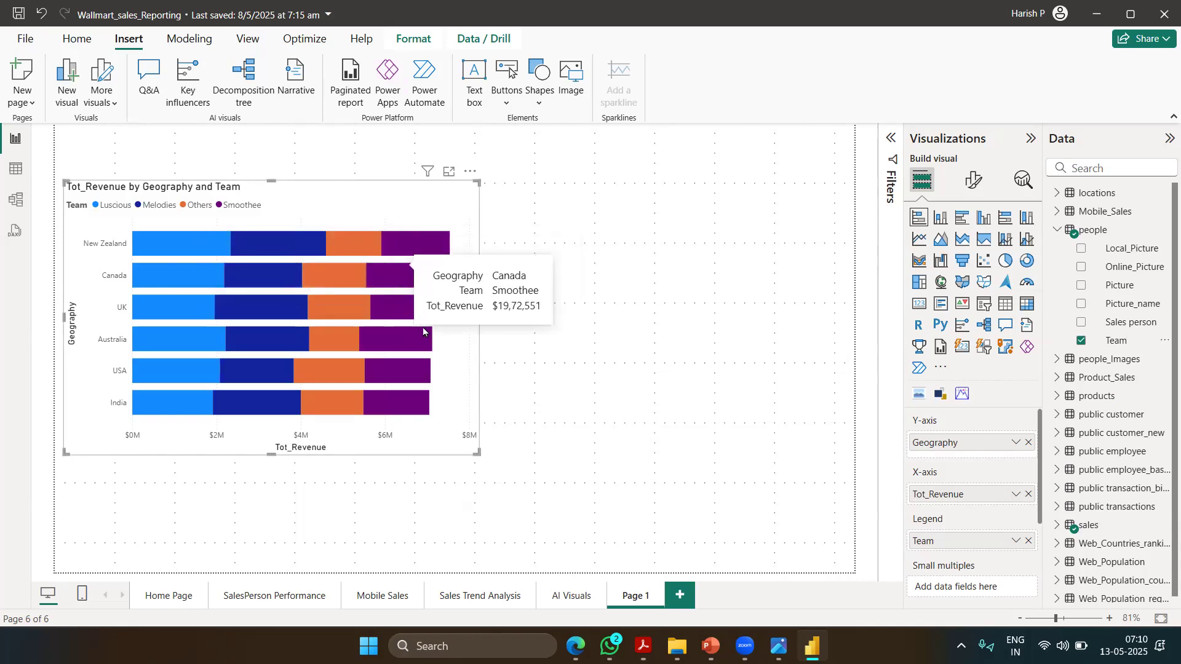
Step: Reduce the width and height of the revenue bar chart to free space on the page
click(483, 459)
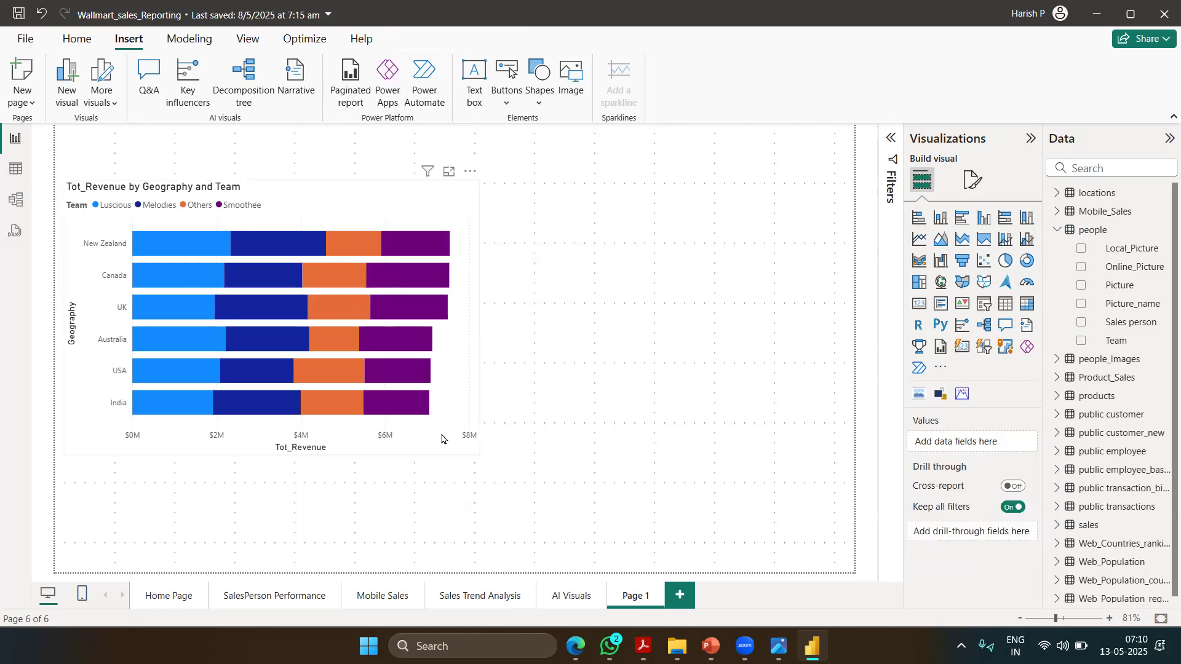
click(478, 454)
drag(478, 454, 424, 404)
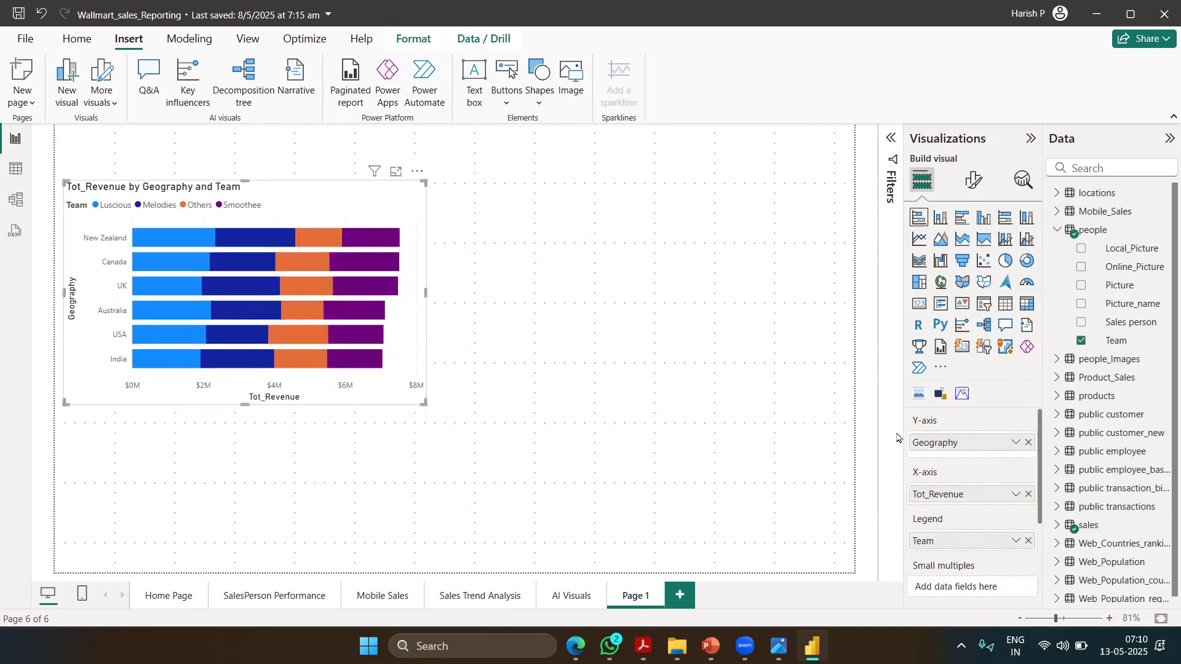
click(675, 273)
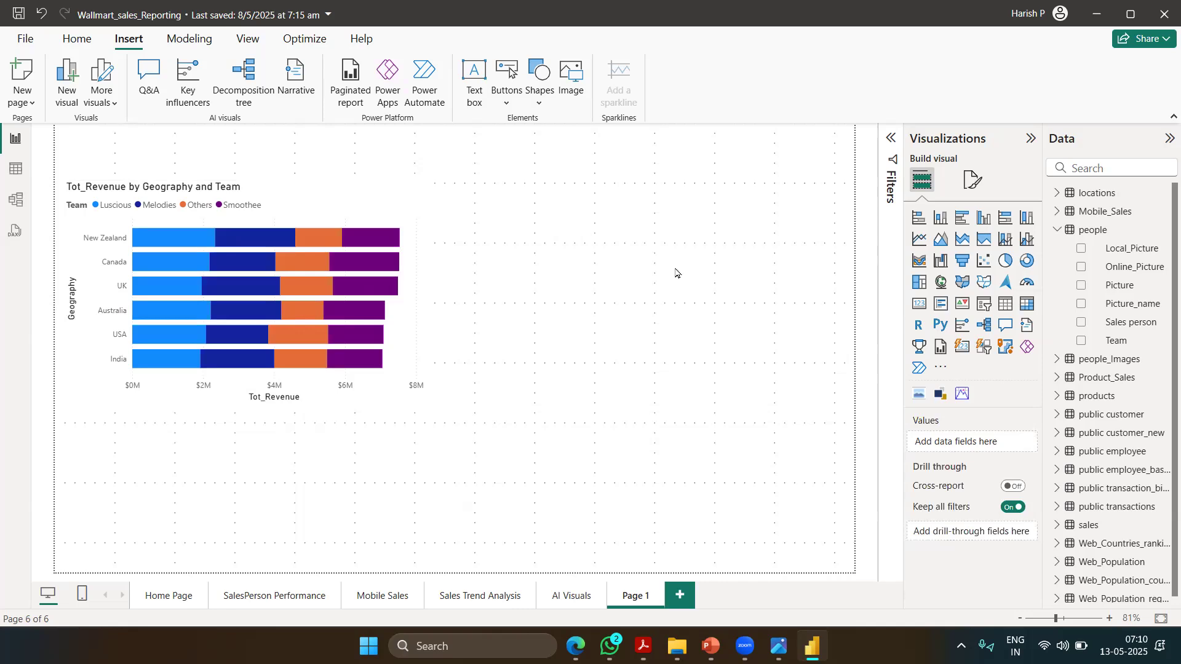
Step: Review the bar chart's visual formatting options, including the font, color and width settings for the Y-axis values
click(331, 216)
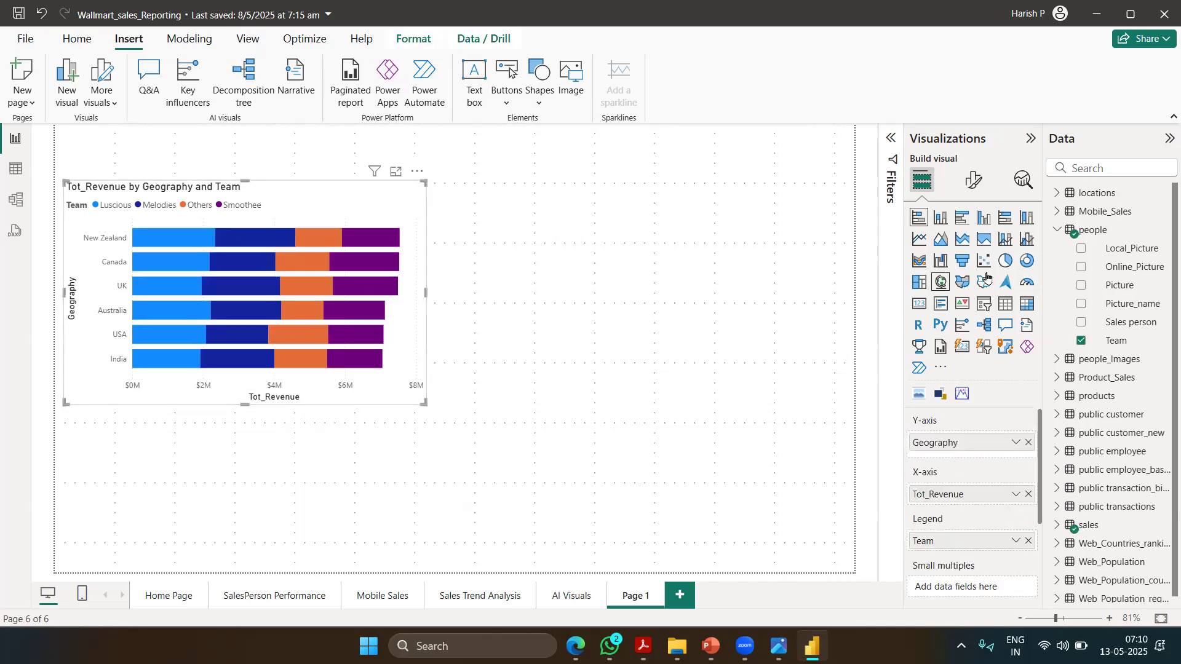
click(974, 179)
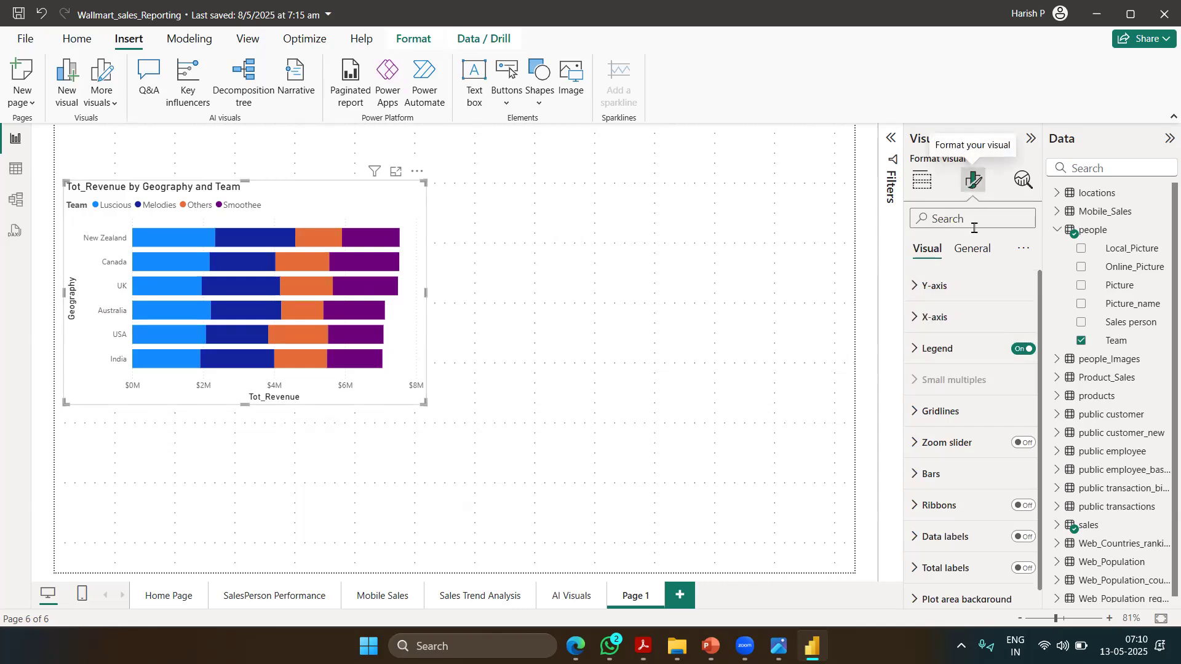
click(971, 297)
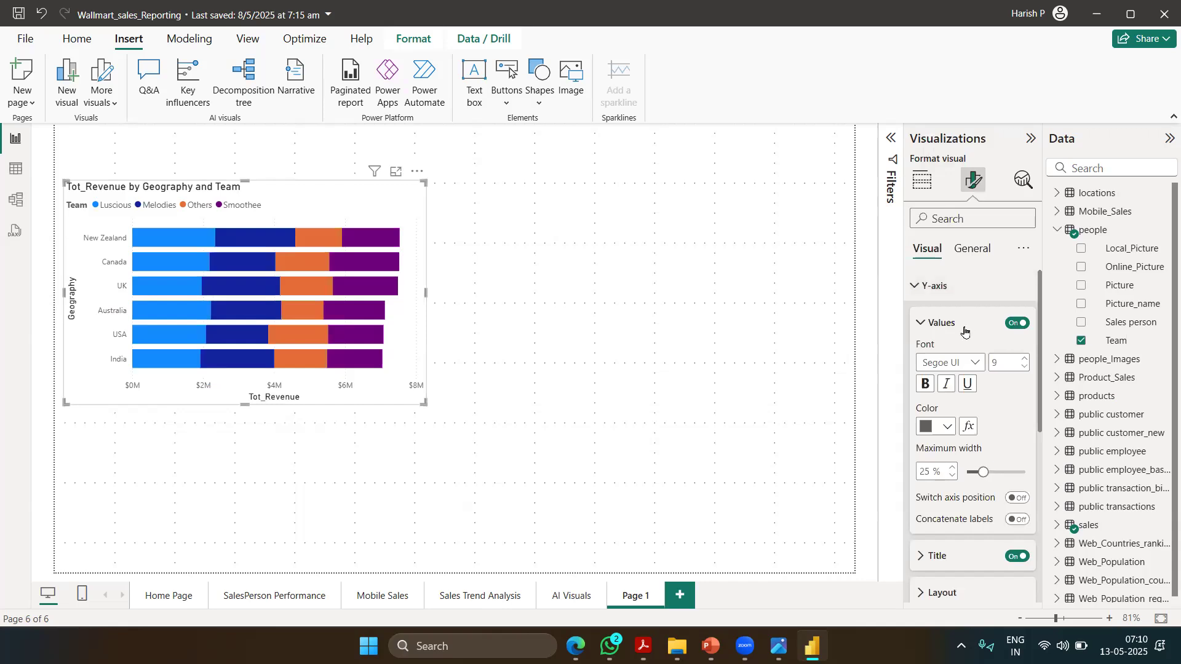
click(958, 293)
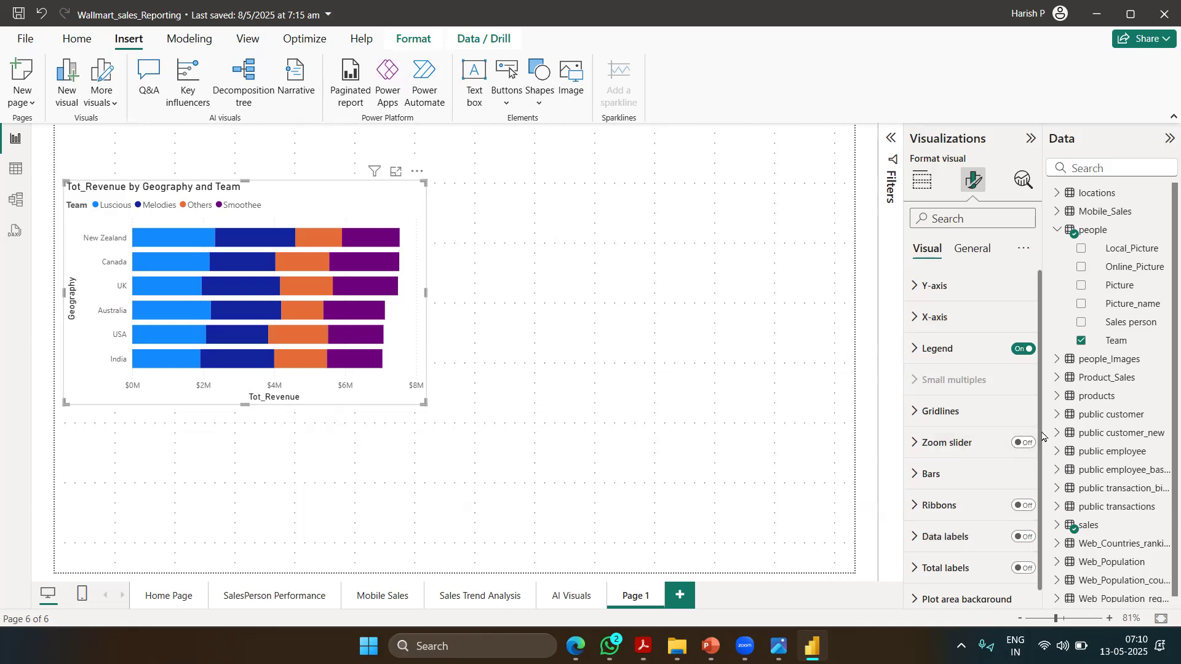
click(606, 268)
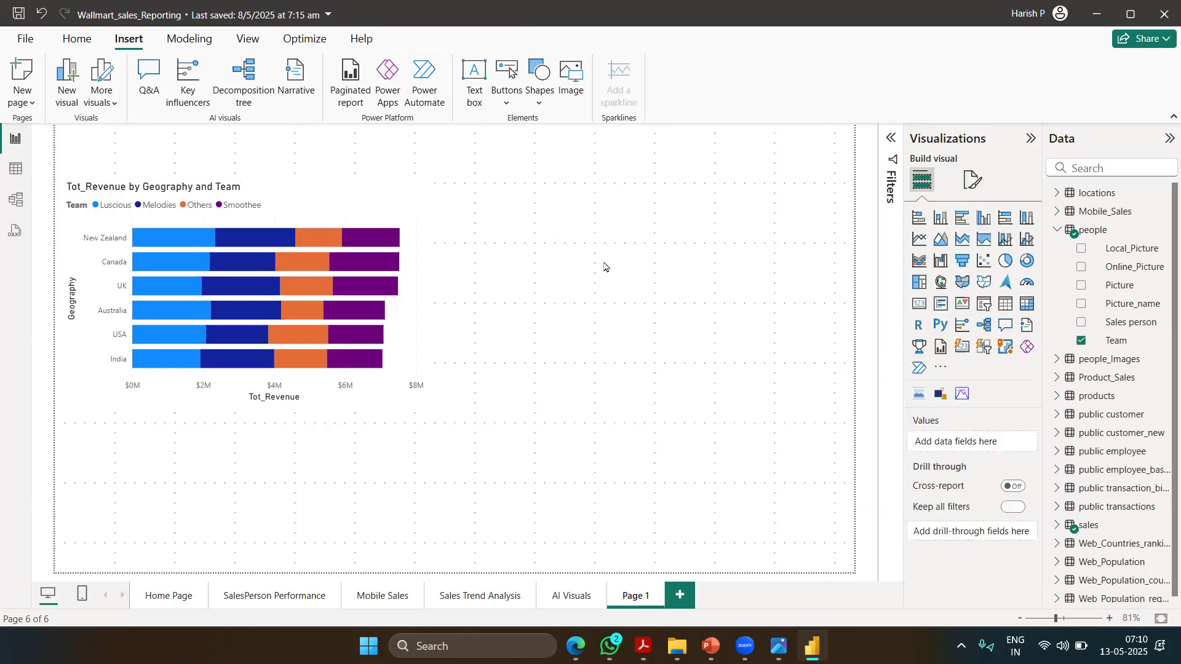
click(408, 326)
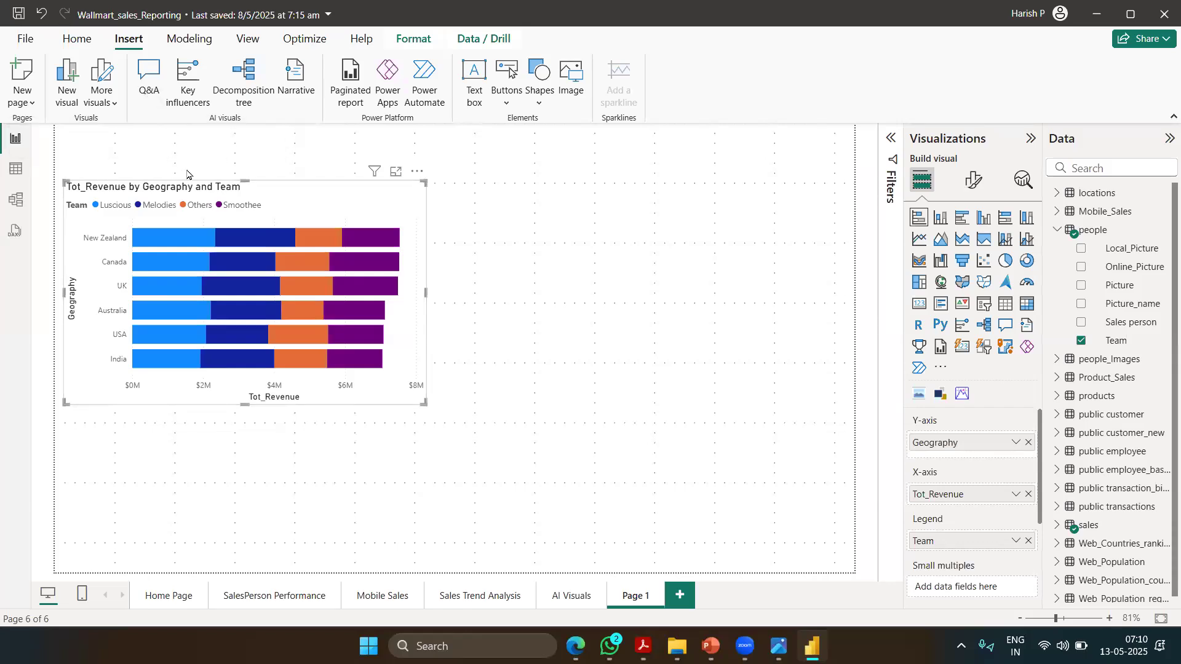
click(564, 246)
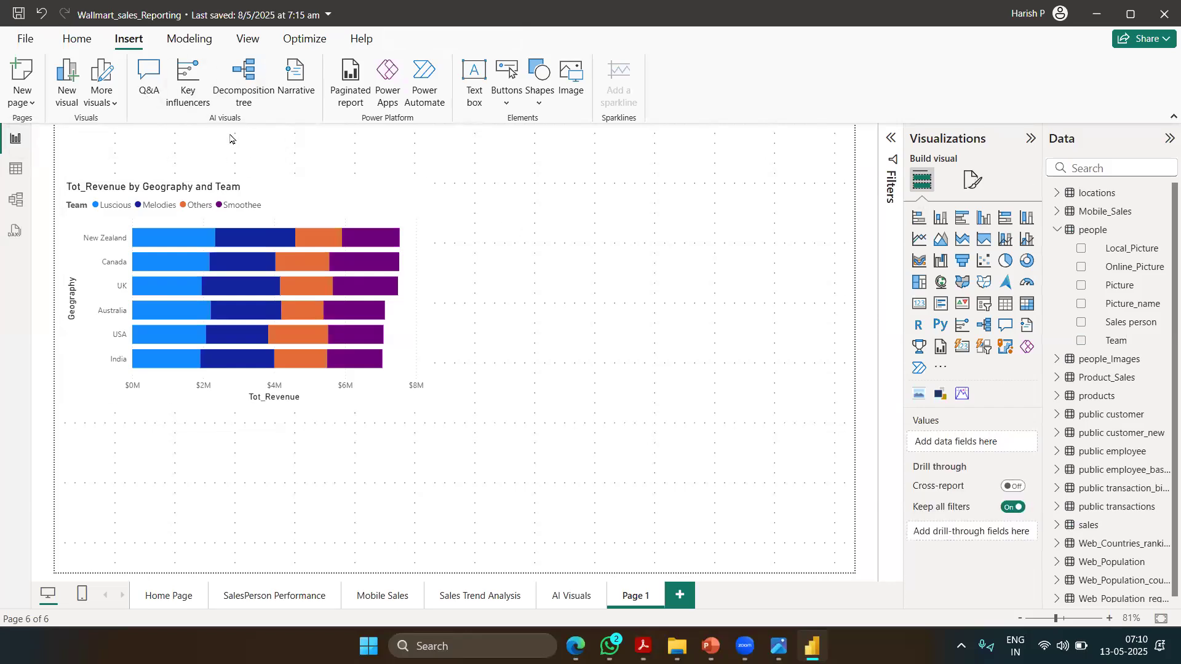
Step: Insert a Q&A visual in the empty space beside the bar chart and submit the question "Total revenue by geography"
click(156, 84)
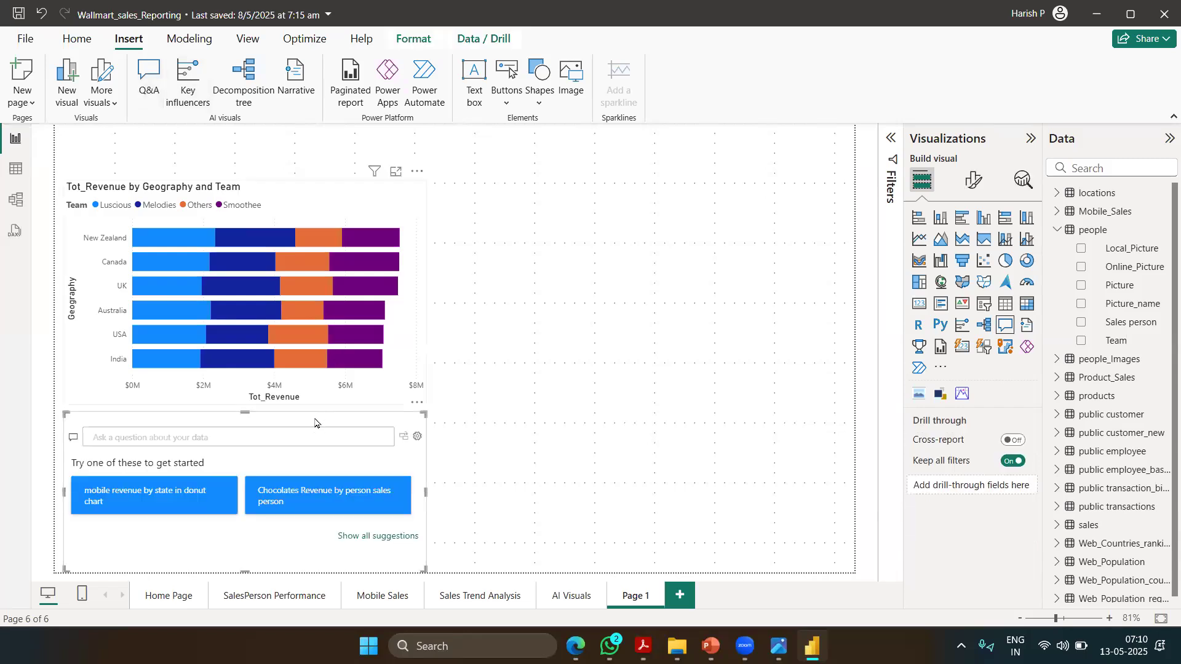
drag(320, 415, 709, 193)
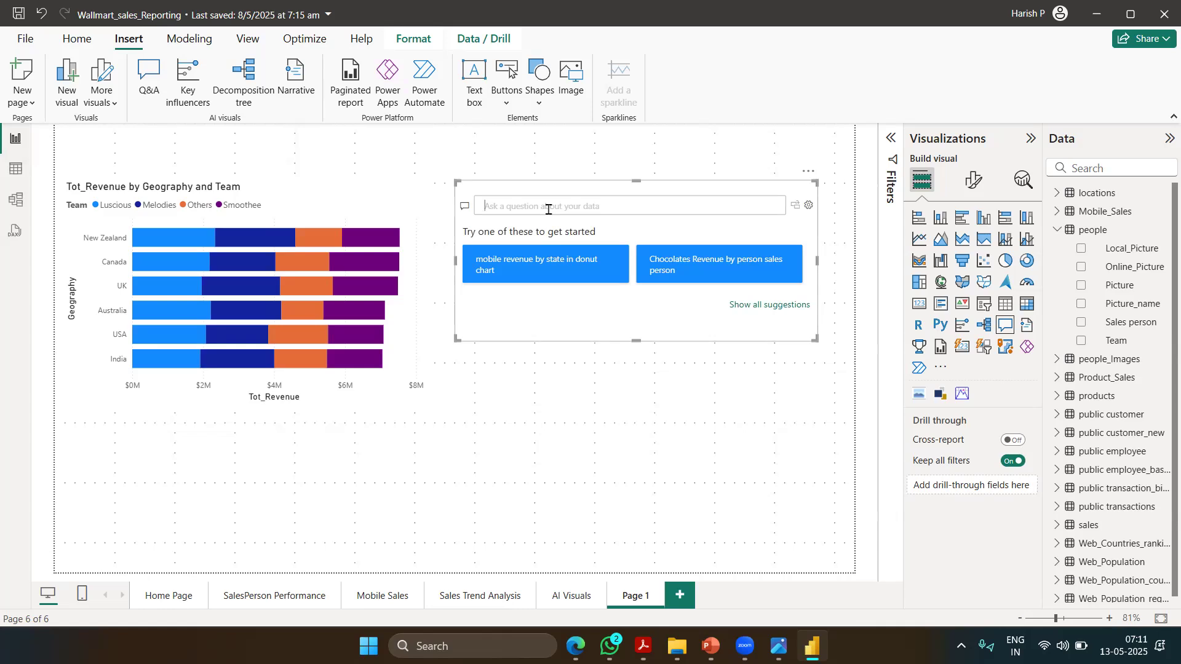
text(Total revenue)
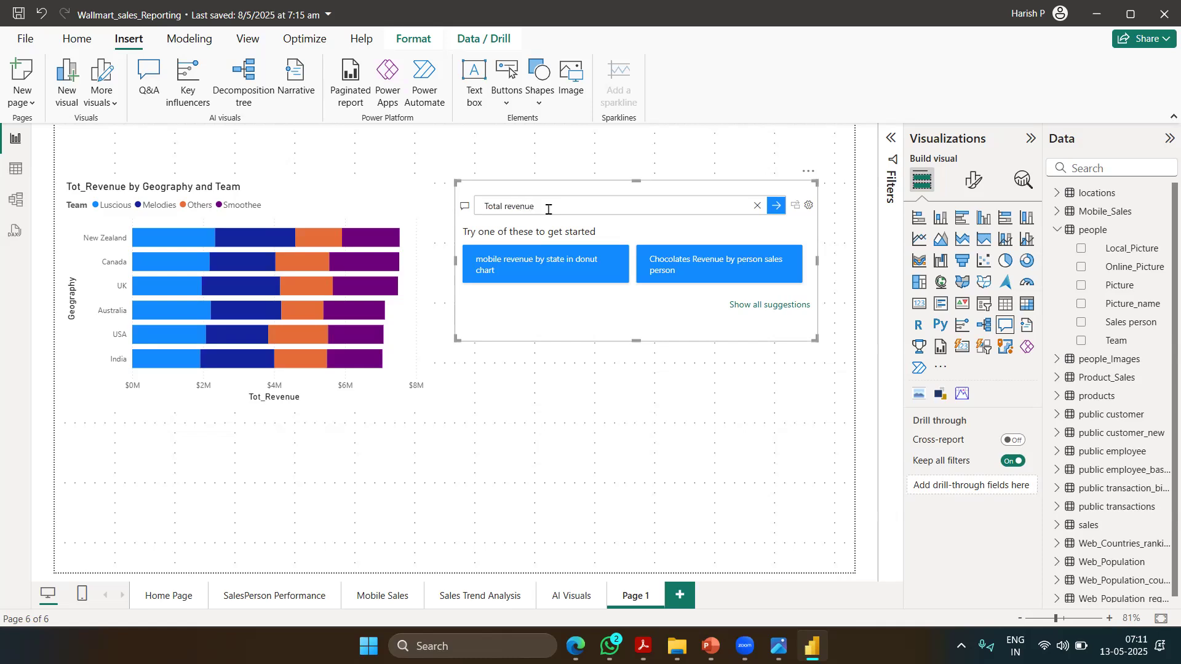
text( by)
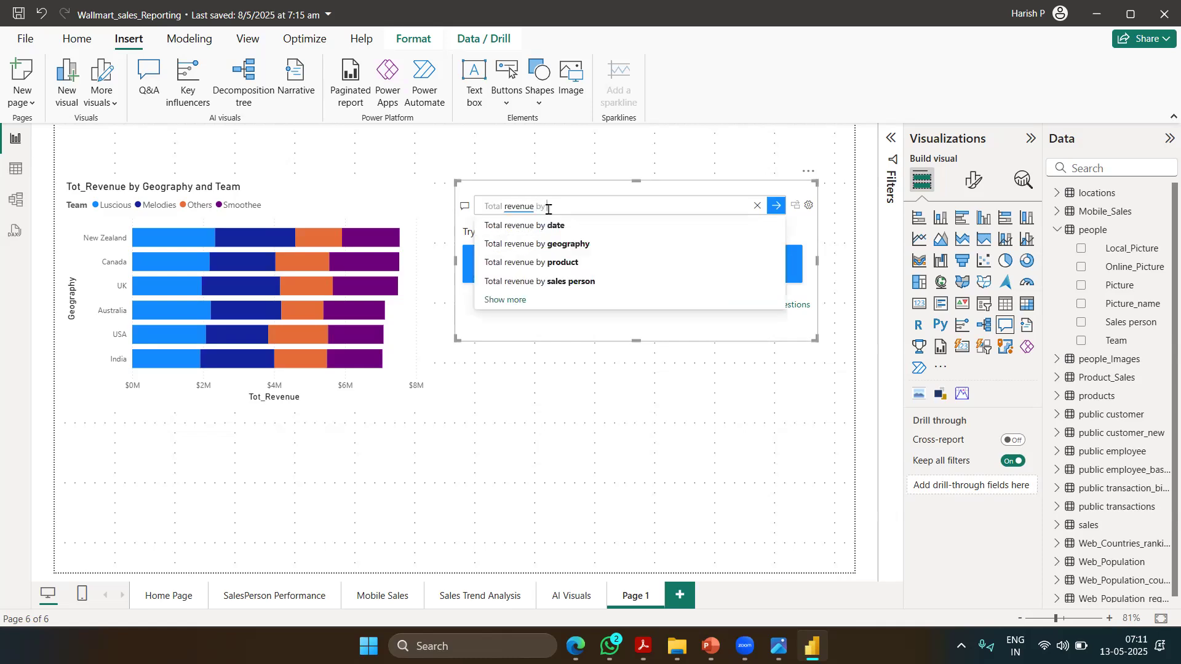
click(576, 243)
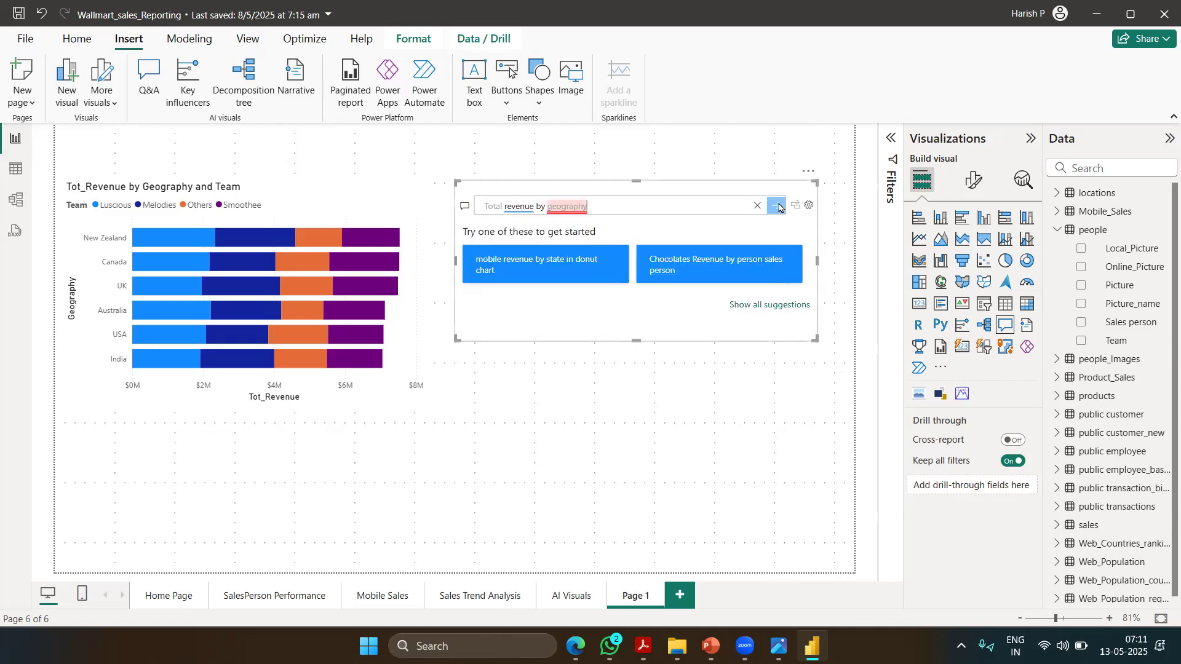
click(776, 206)
click(691, 209)
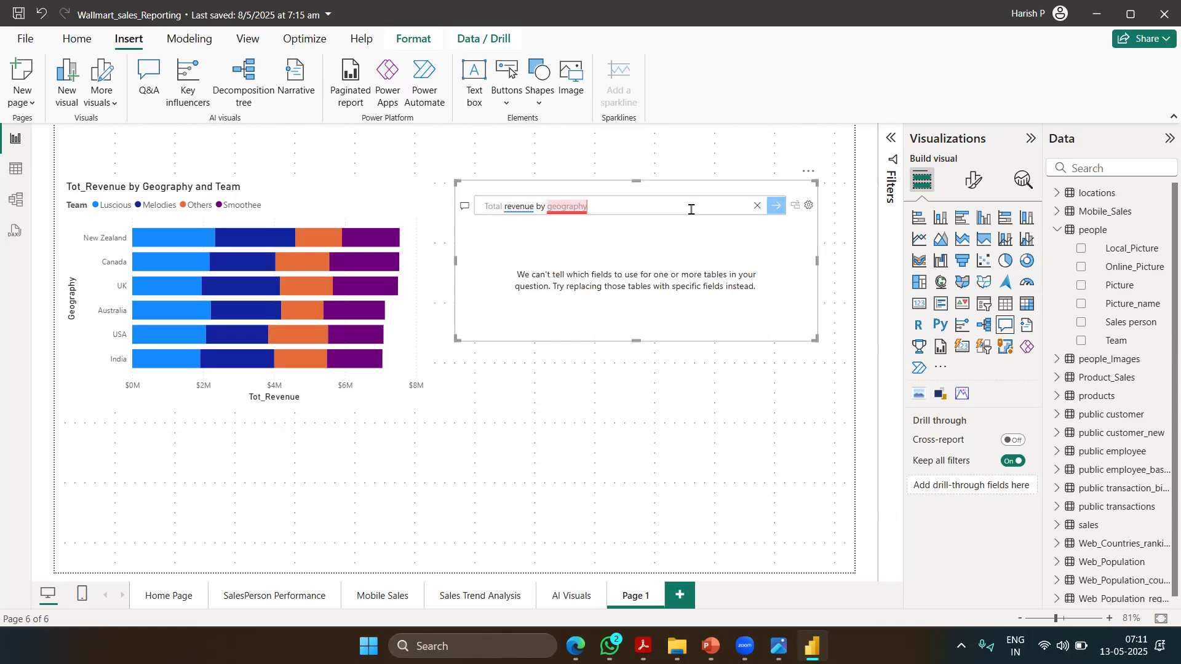
Step: Change the Q&A question to "Total revenue by geo" and extend the visual downward to enlarge its map
key(BackSpace)
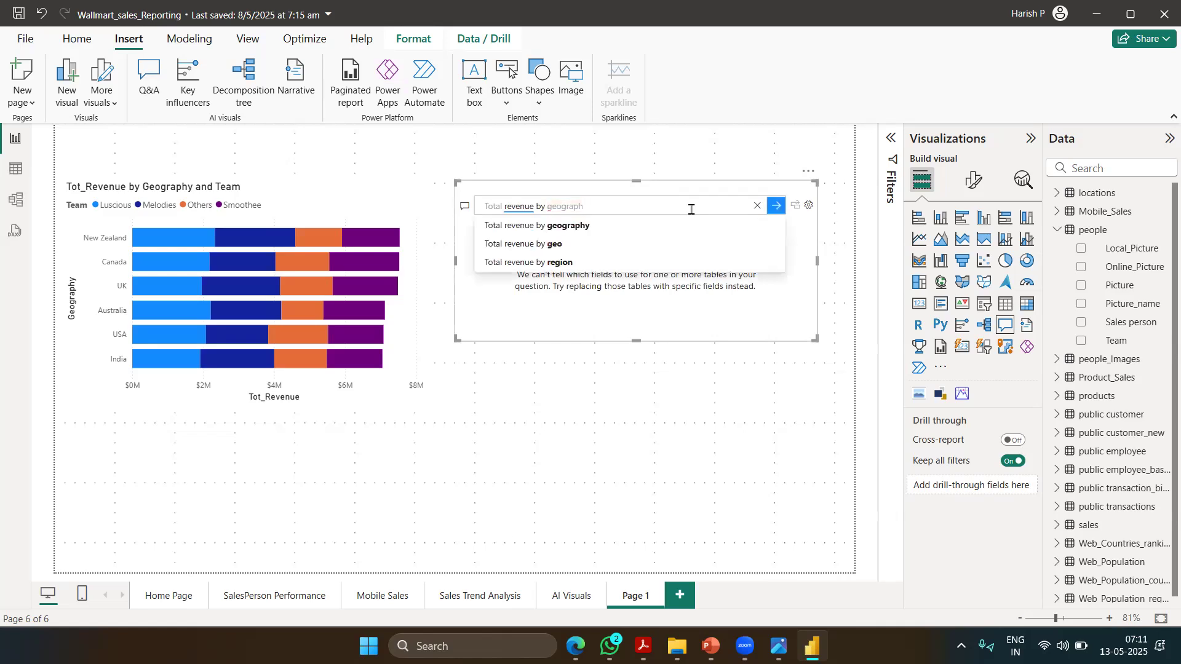
click(576, 228)
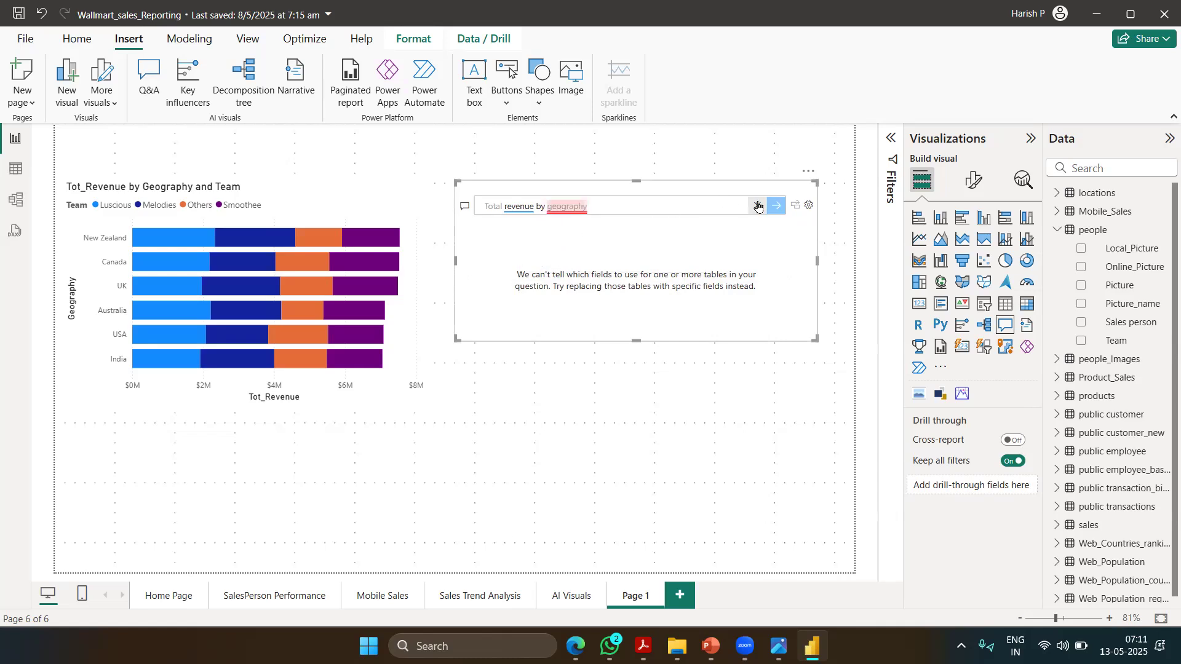
click(567, 212)
click(548, 243)
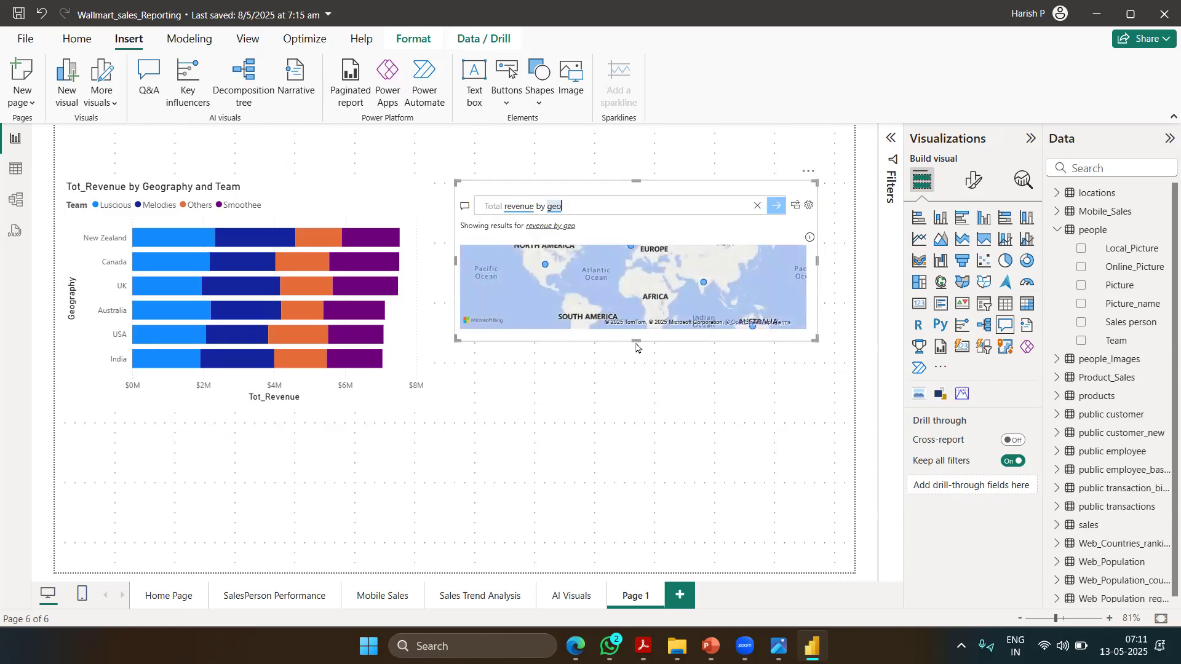
drag(636, 341, 616, 489)
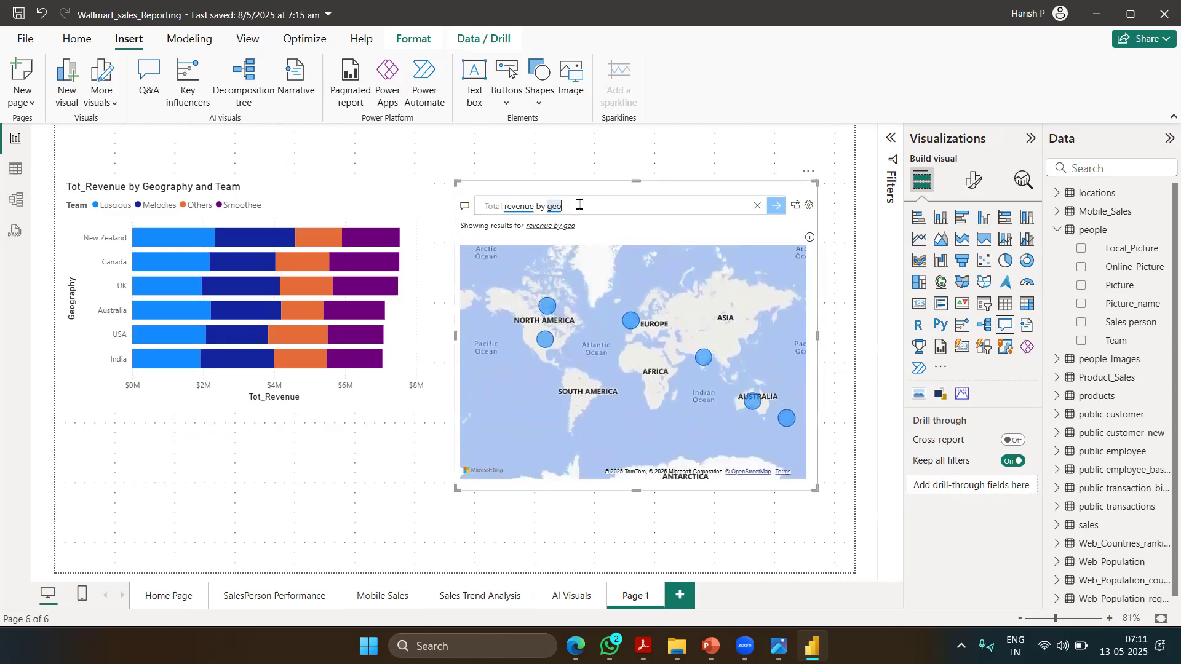
Step: Extend the Q&A question to "Total revenue by geo in bar chart" and submit it
click(630, 212)
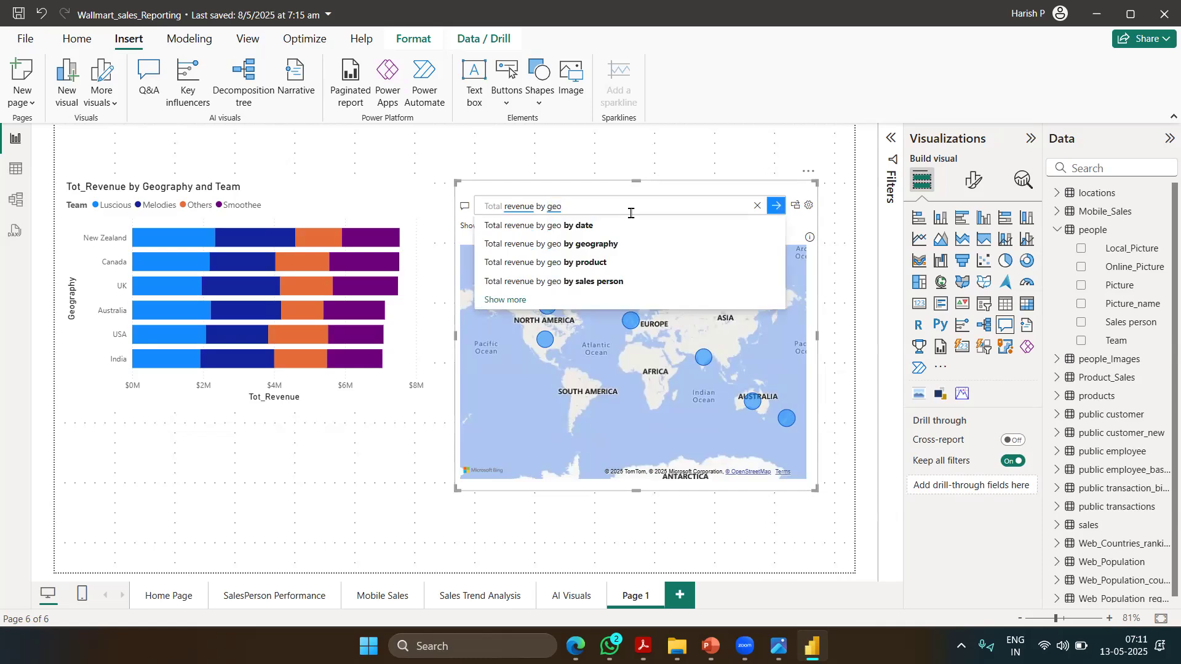
text(in bar chart)
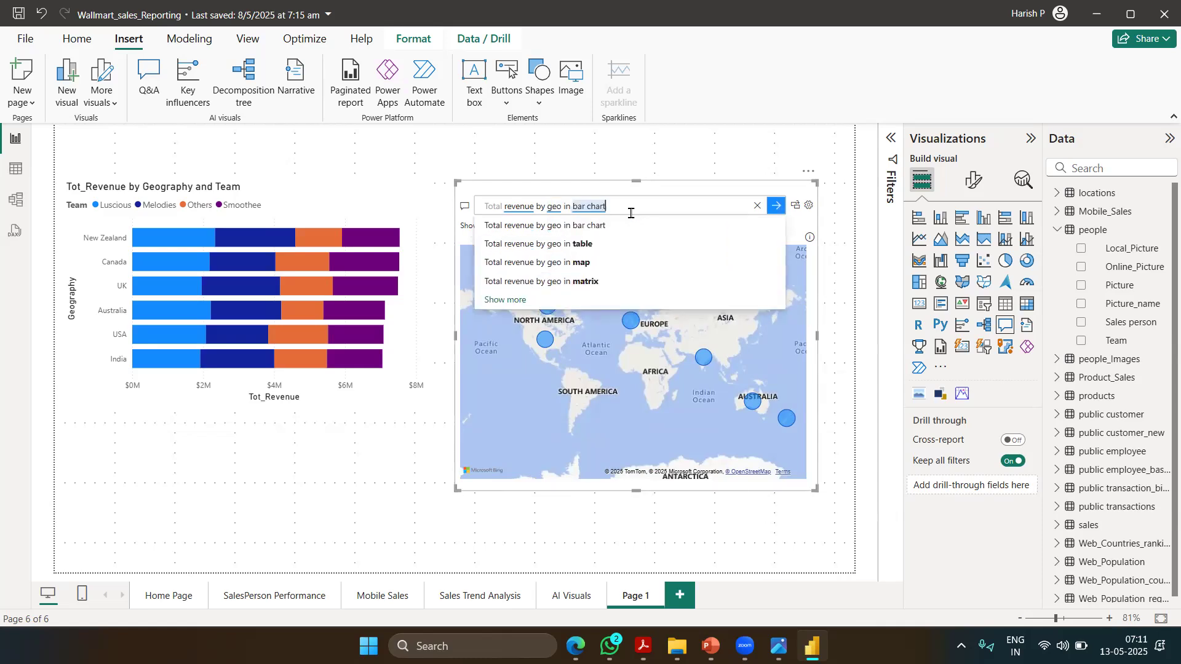
key(Return)
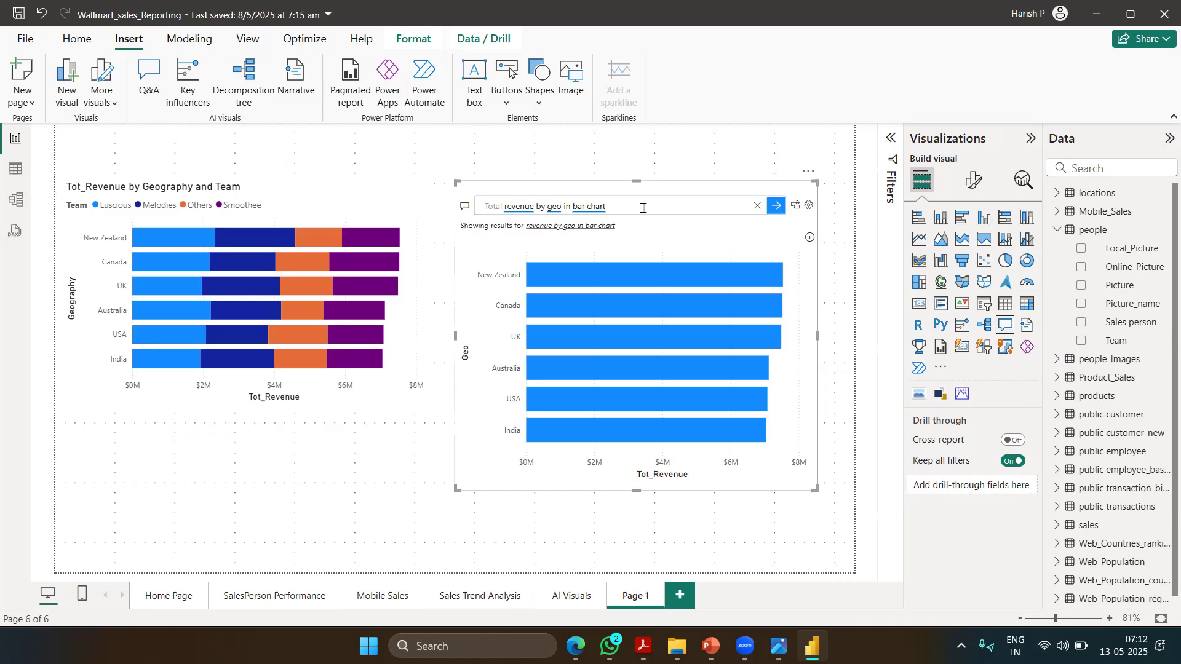
Step: Add "legend by team" to the end of the Q&A question to split the bars by team
text(legend by team)
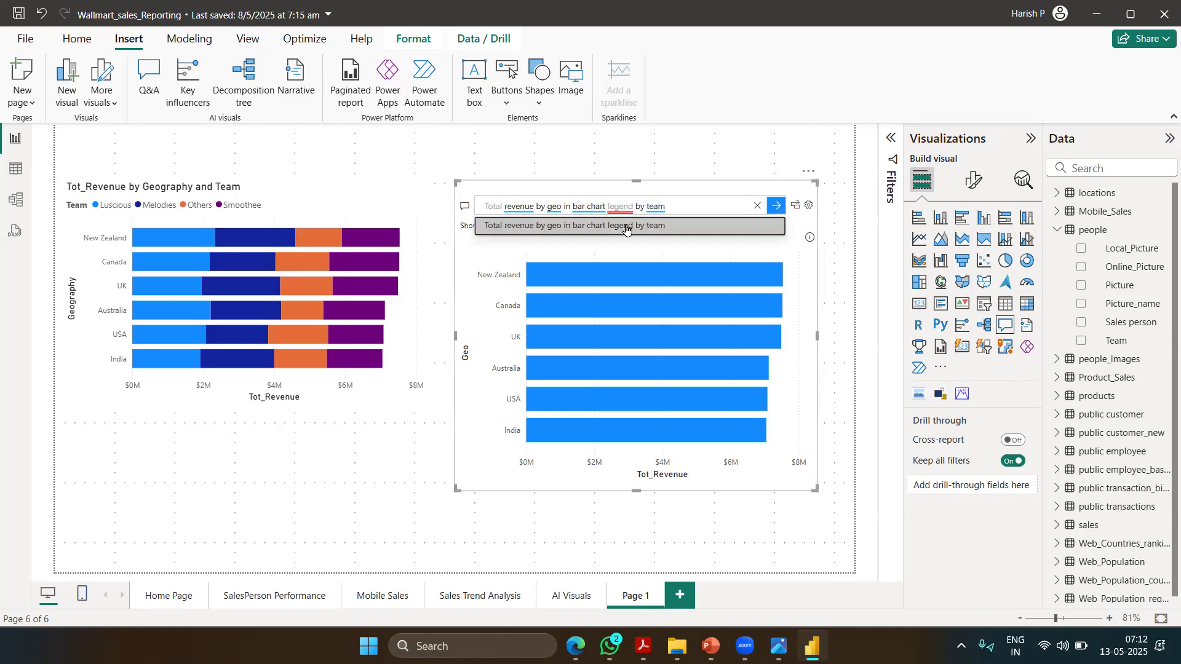
click(626, 227)
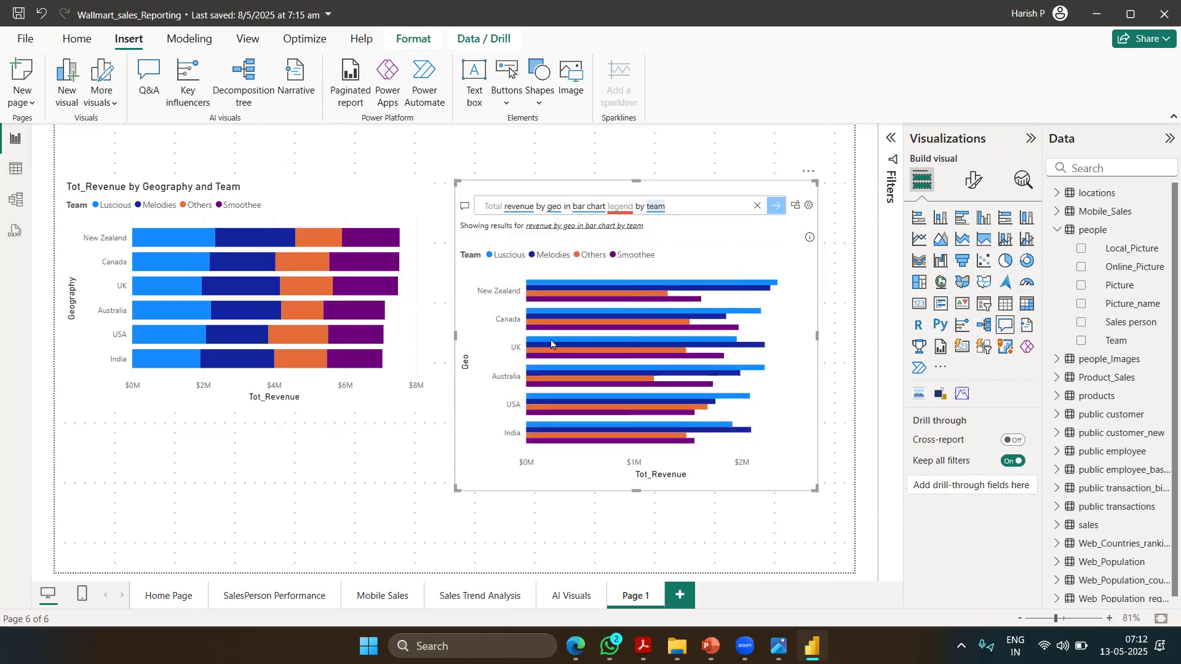
mouse_move(551, 345)
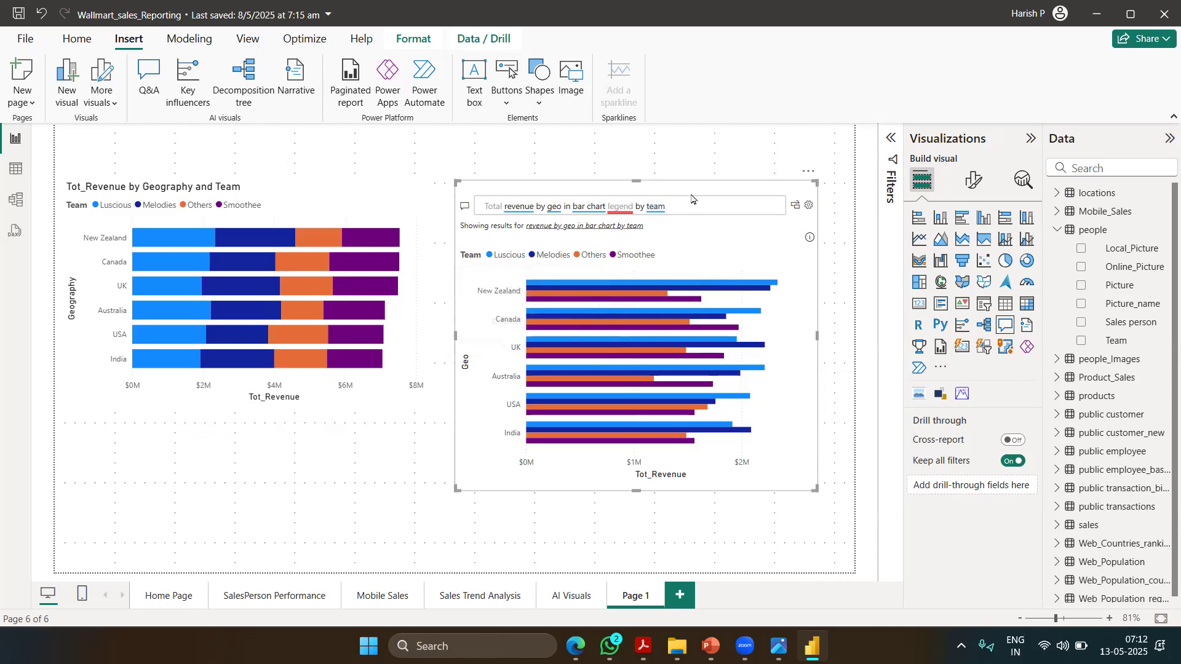
Step: Insert "stacked" before "bar chart" in the Q&A question to request a stacked bar chart
click(589, 208)
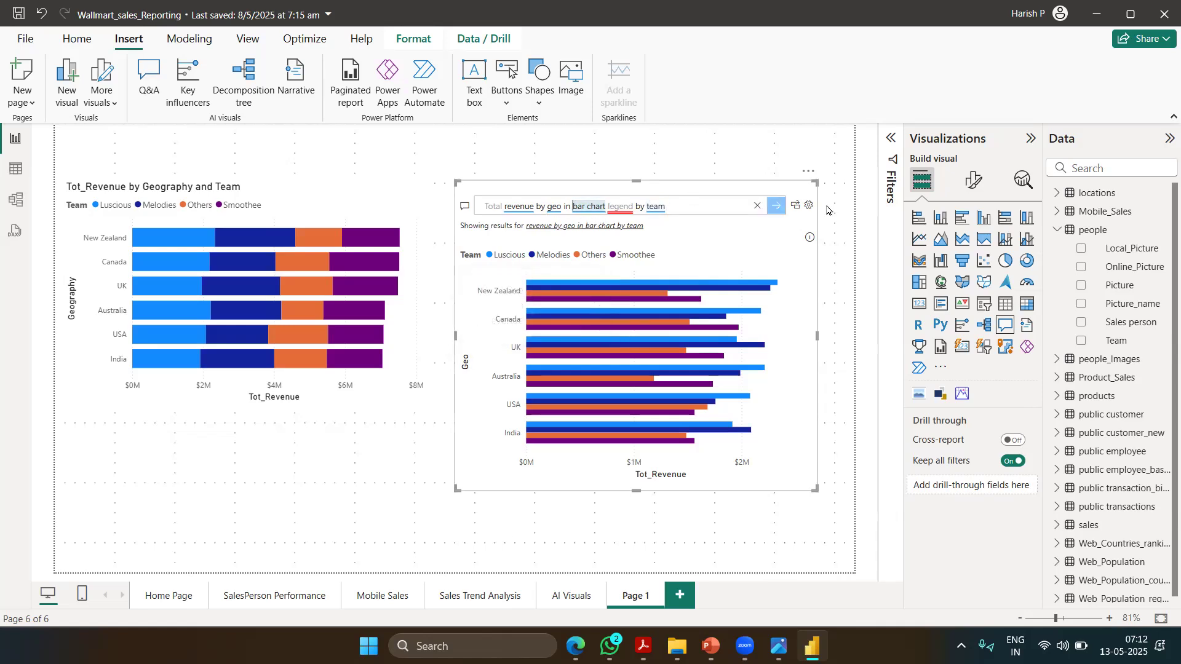
text(stacke)
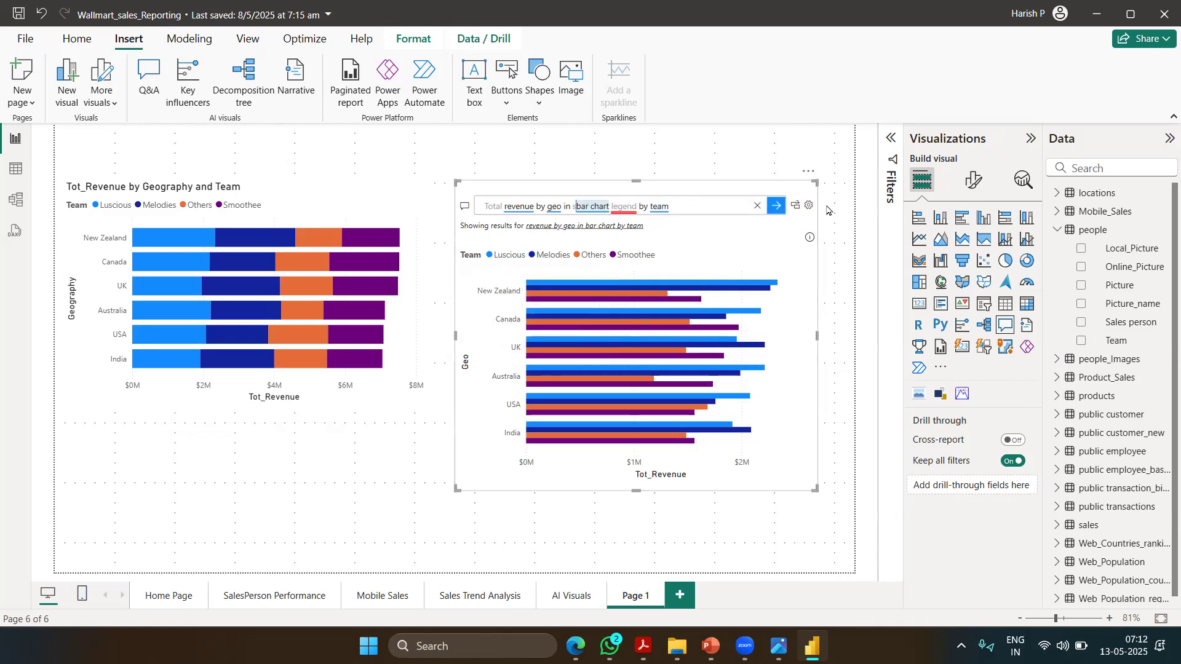
text(d)
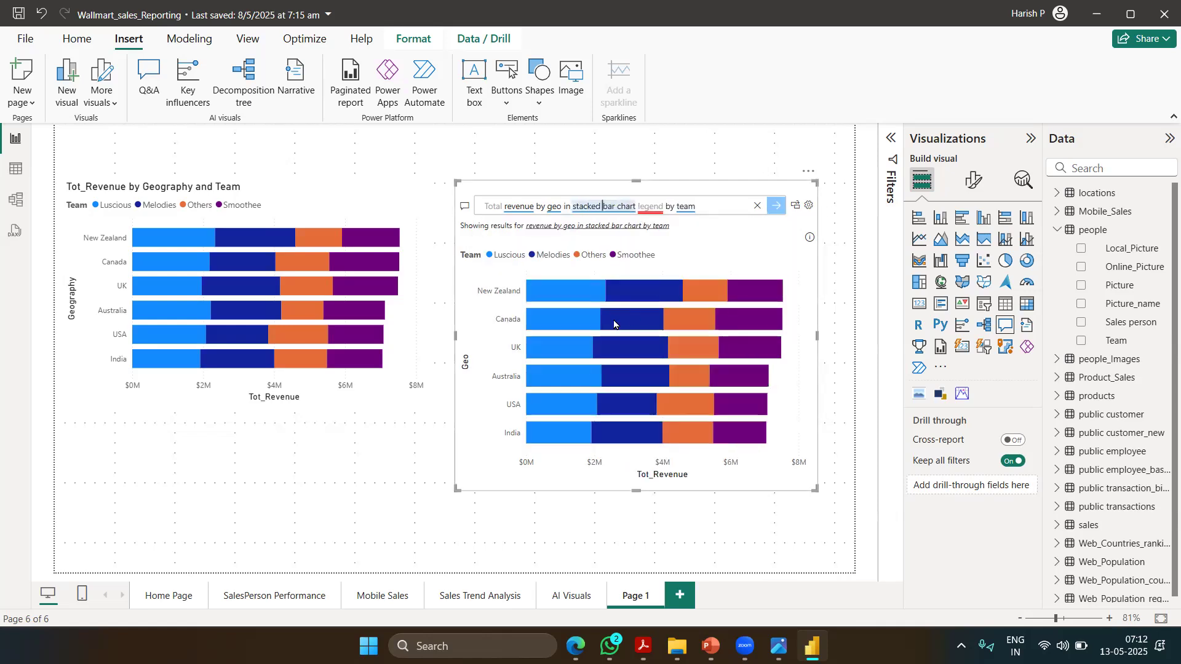
click(725, 202)
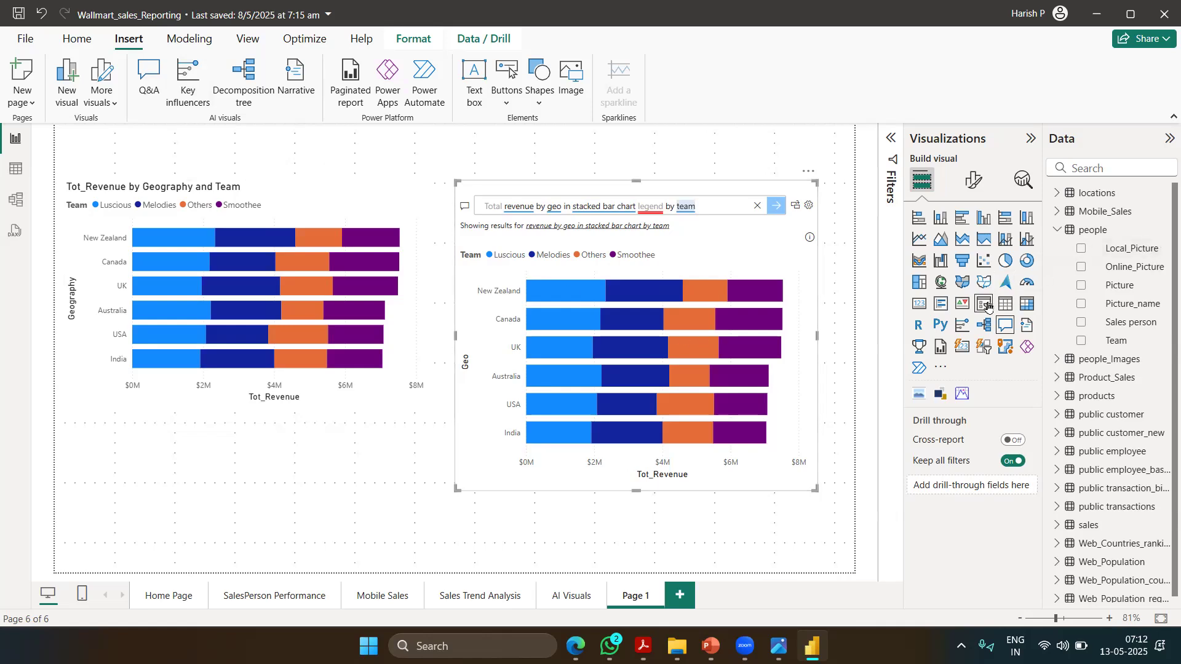
Step: Replace the chart wording and team legend in the Q&A question so it reads "Total revenue by geo in pie chart", and submit it
mouse_move(670, 288)
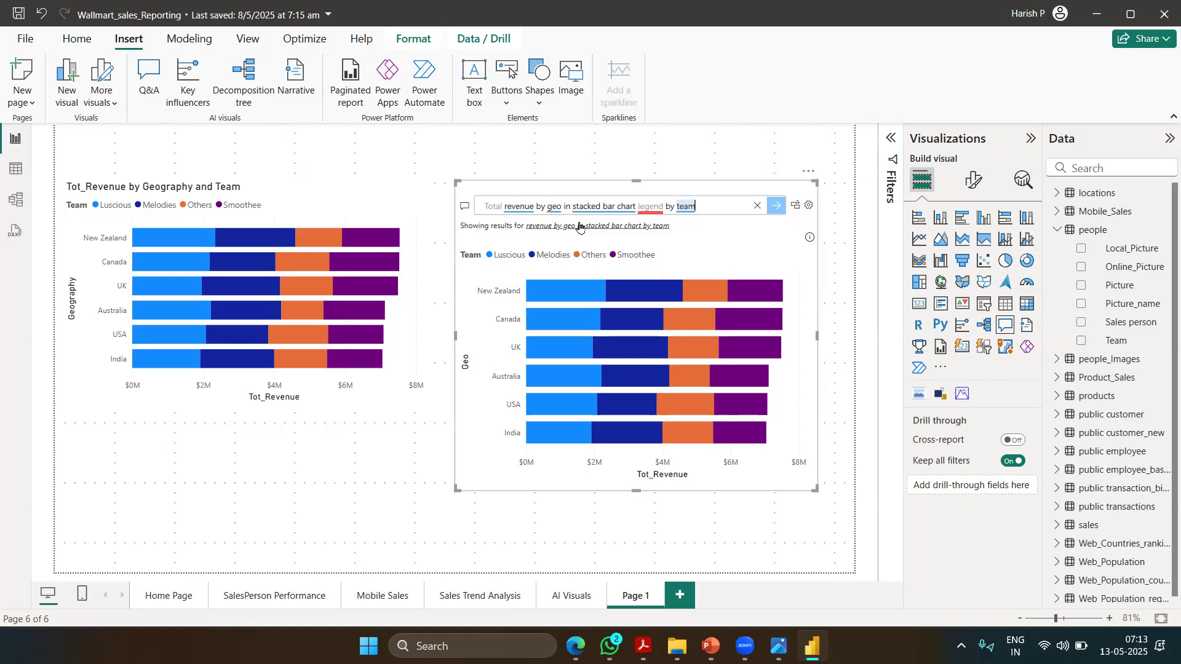
key(BackSpace)
key(BackSpace)
key(BackSpace)
key(BackSpace)
key(BackSpace)
key(BackSpace)
key(BackSpace)
key(BackSpace)
key(BackSpace)
key(BackSpace)
key(BackSpace)
key(BackSpace)
key(BackSpace)
key(BackSpace)
key(BackSpace)
key(BackSpace)
key(BackSpace)
key(BackSpace)
key(BackSpace)
key(BackSpace)
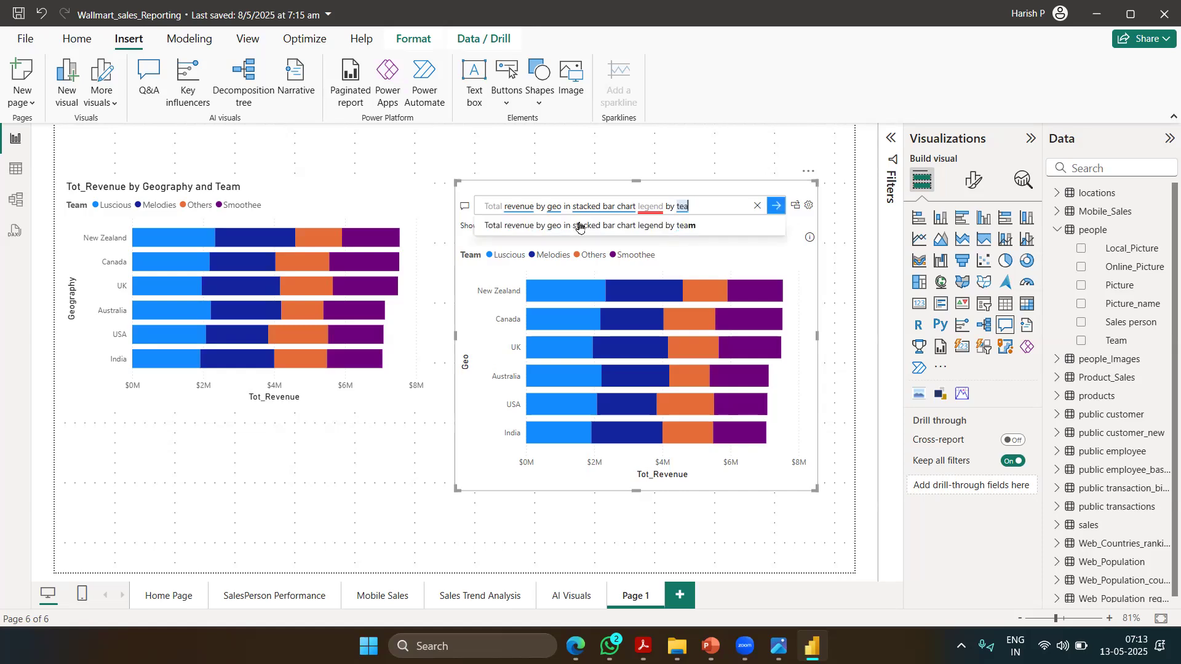
key(BackSpace)
key(BackSpace)
key(BackSpace)
key(BackSpace)
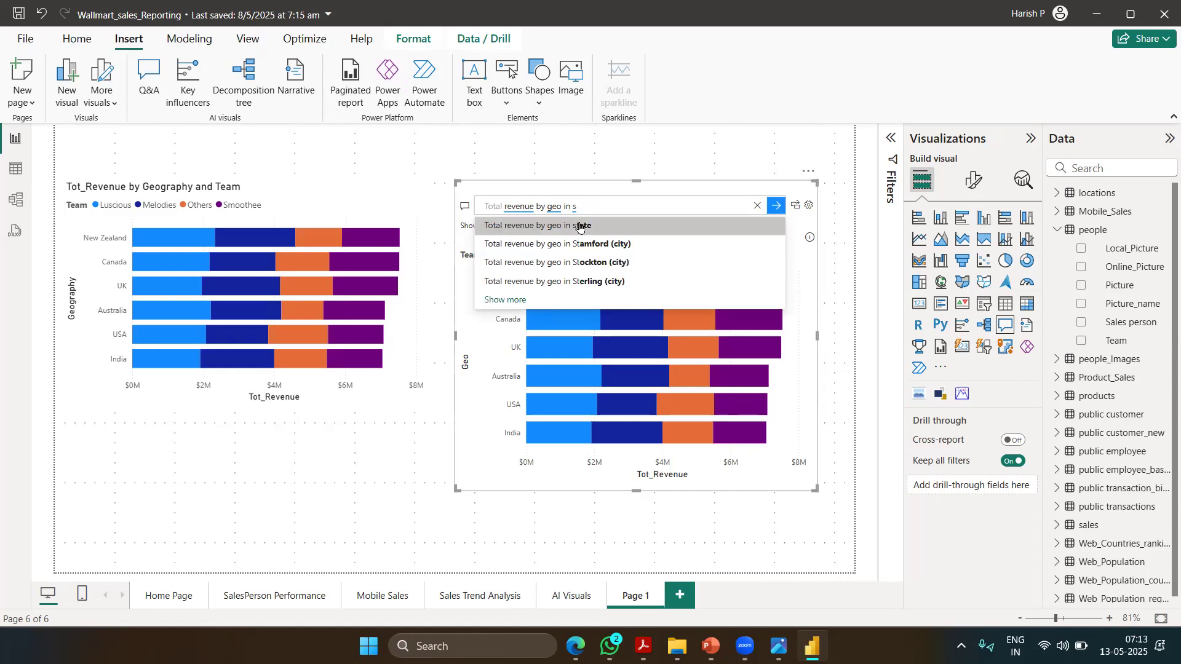
text(pie chart)
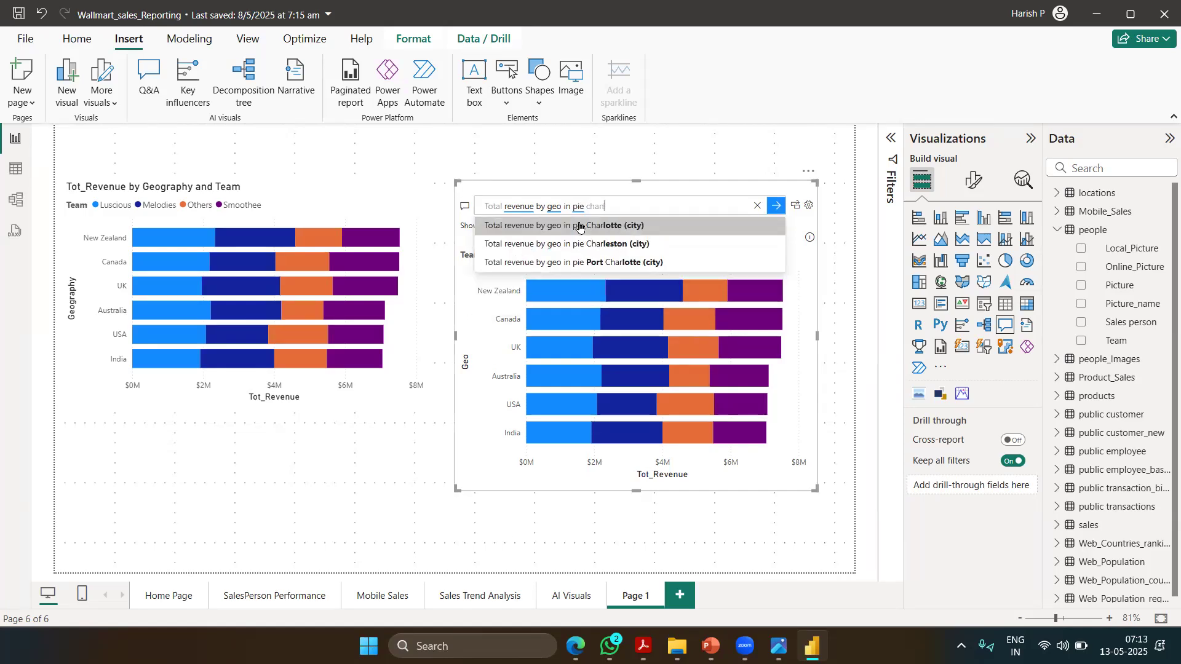
key(Return)
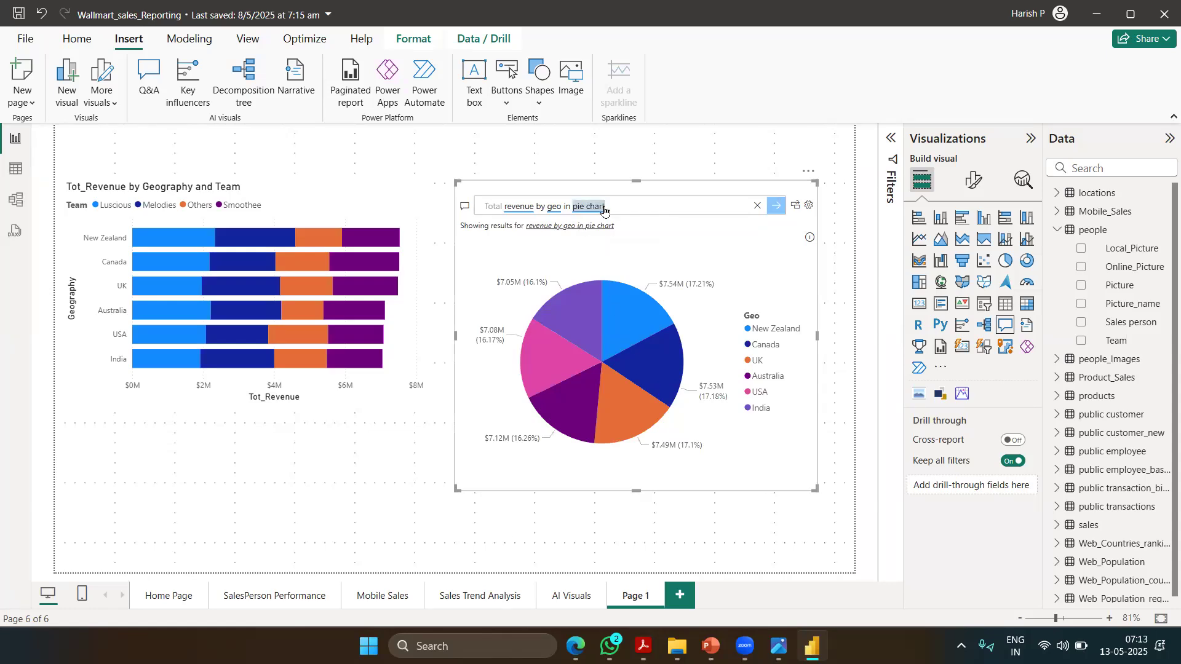
Step: Change the Q&A question to "Total revenue by geo in donut", submit it and deselect the visual
key(BackSpace)
key(BackSpace)
key(BackSpace)
key(BackSpace)
key(BackSpace)
key(BackSpace)
key(BackSpace)
key(BackSpace)
key(BackSpace)
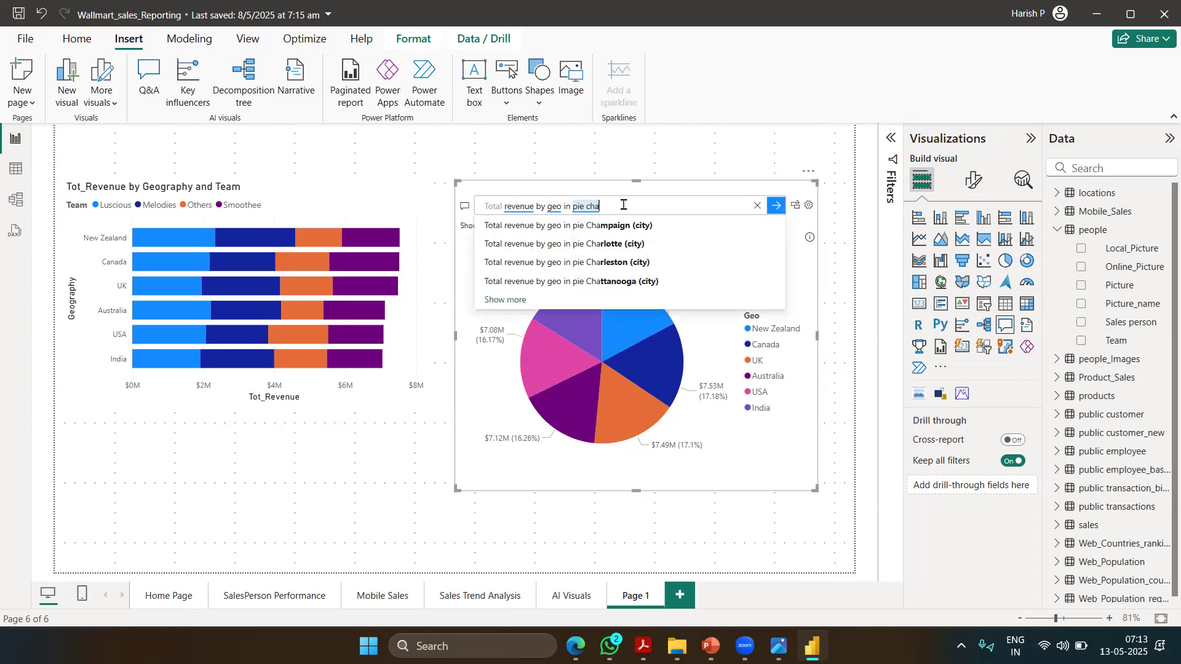
text(donut)
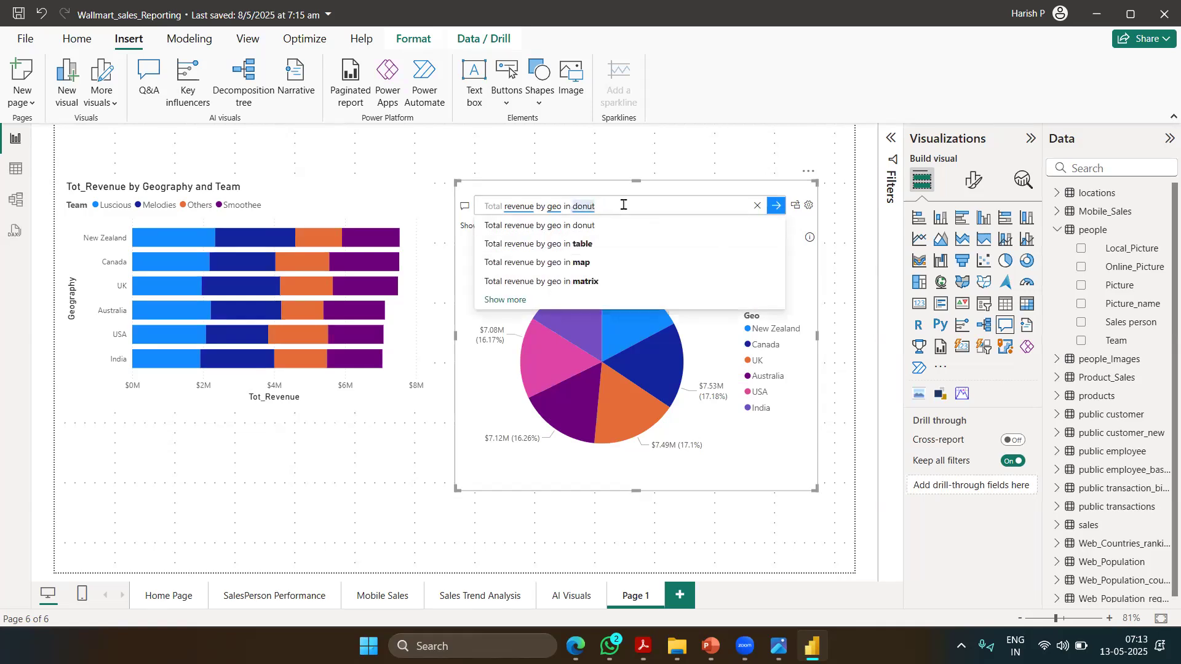
key(Return)
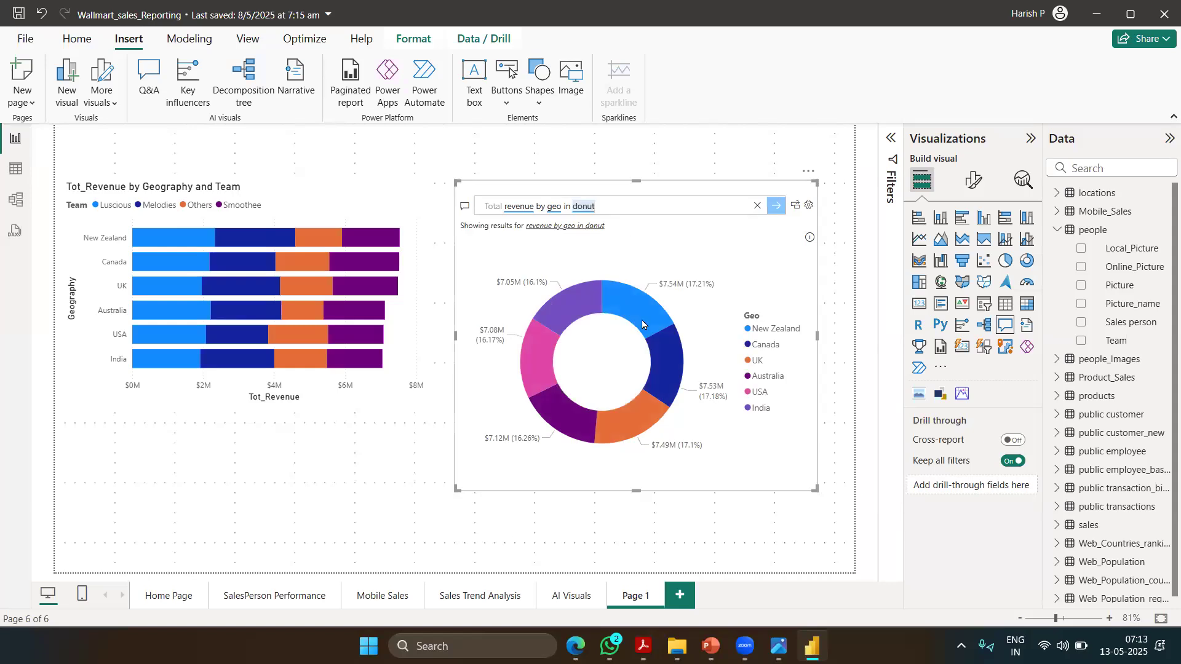
mouse_move(642, 324)
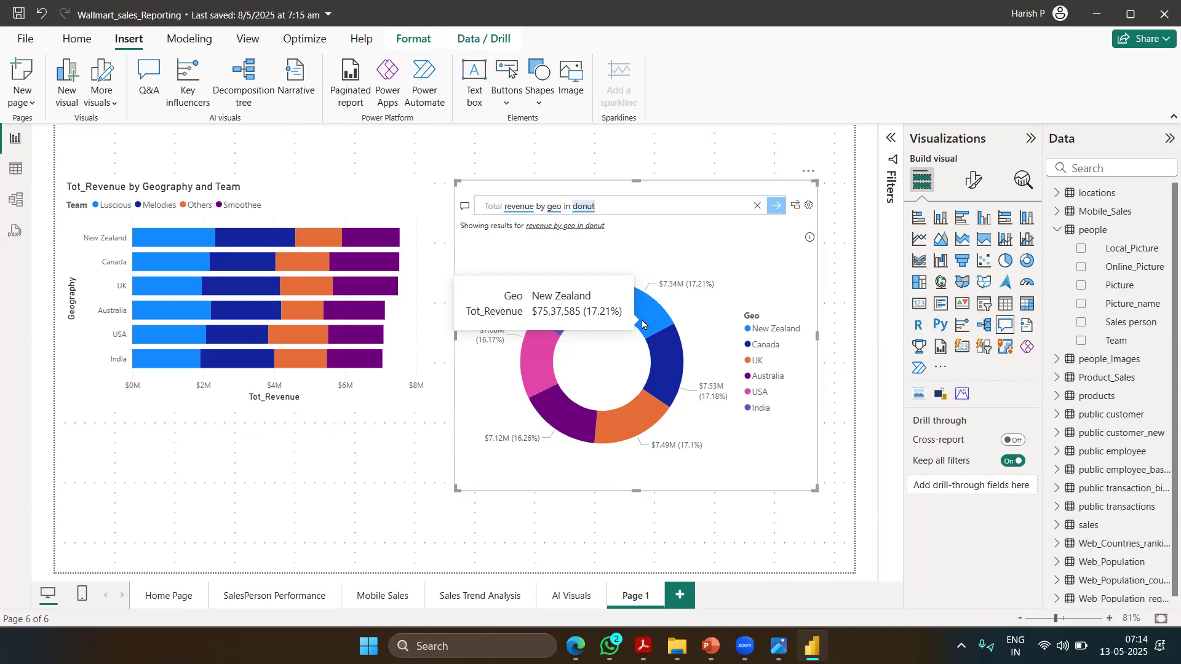
click(315, 474)
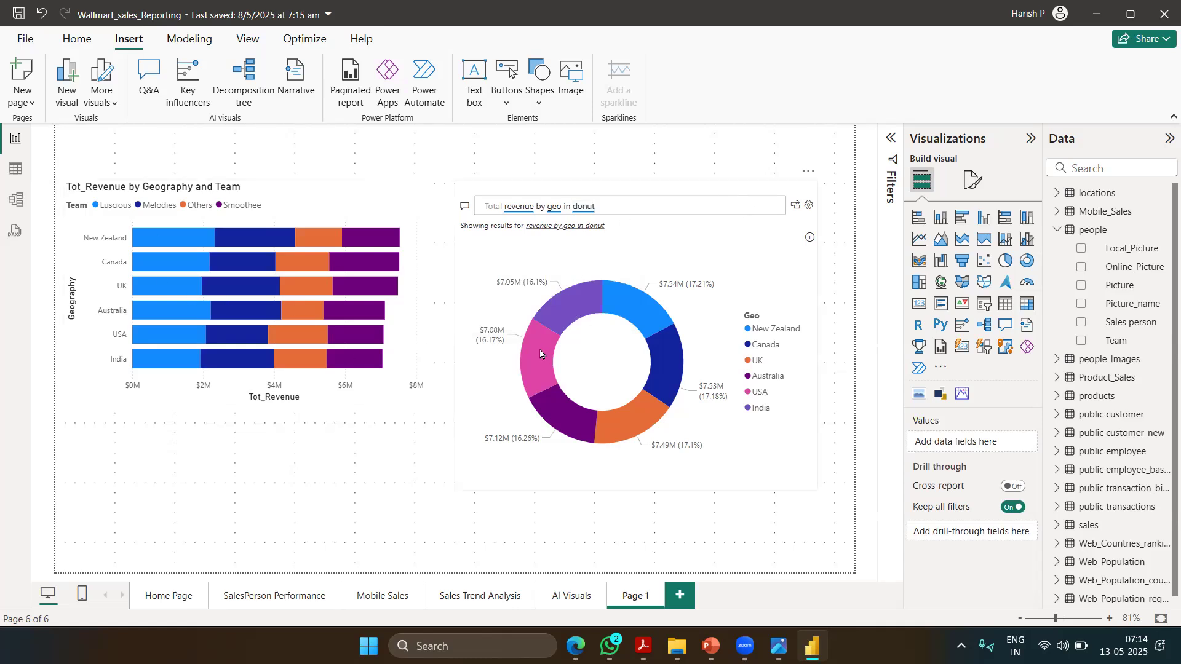
Step: Switch to the Edge browser and open the bookmarked Microsoft Certified page in a new tab
mouse_move(540, 354)
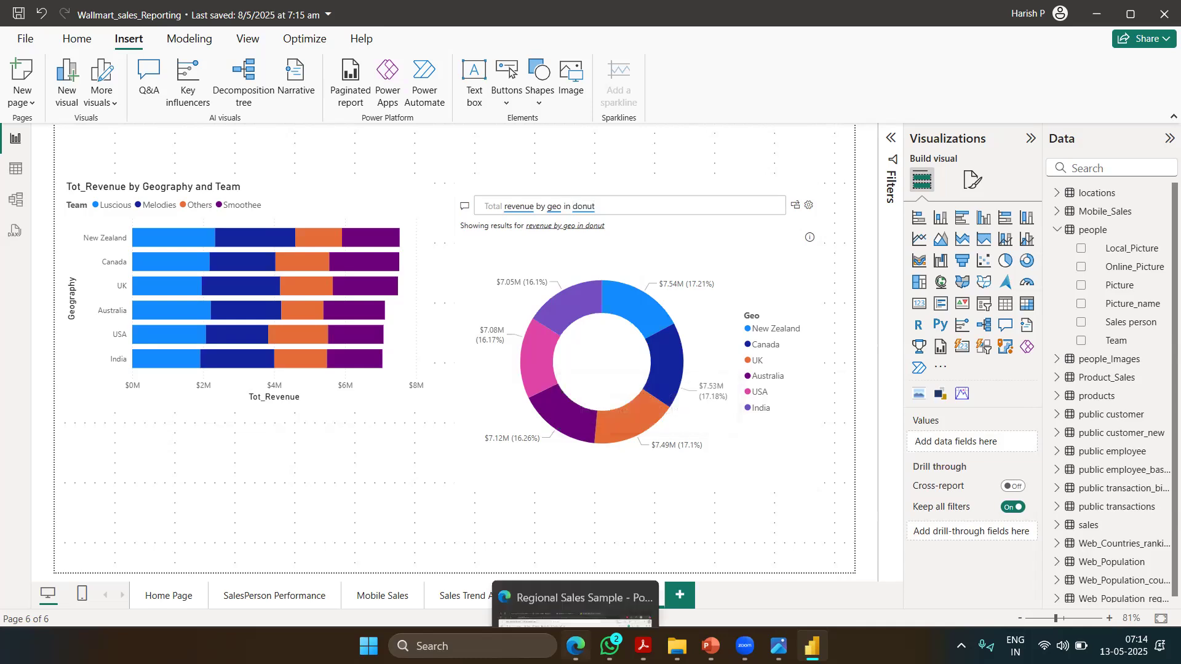
click(575, 646)
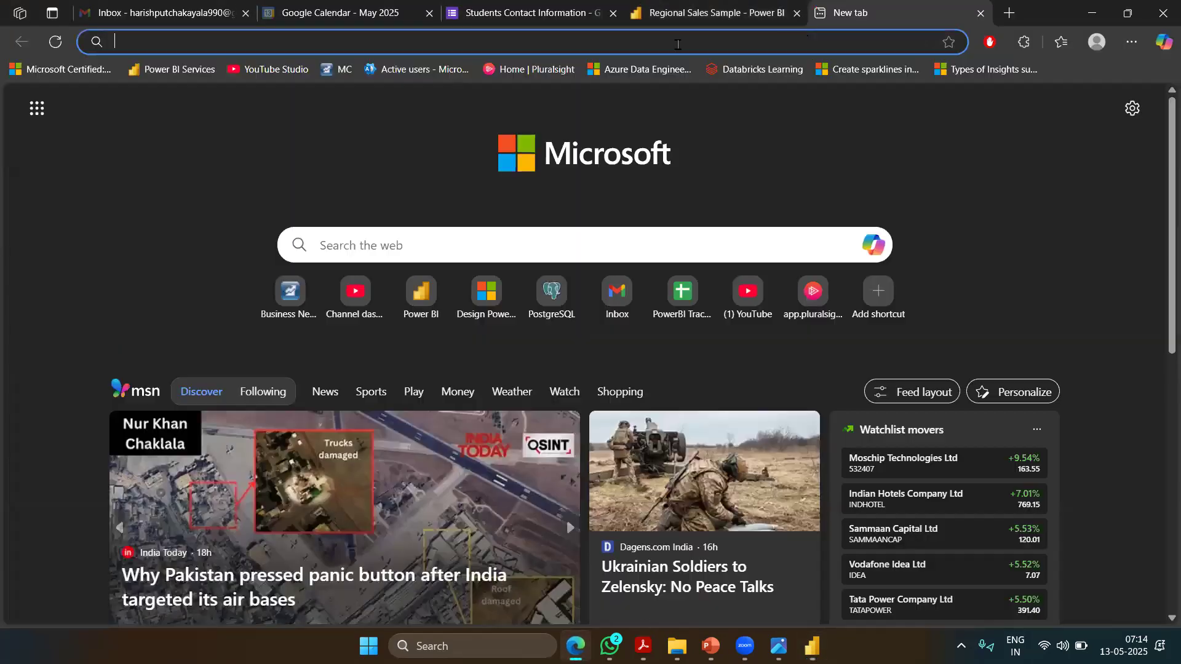
click(825, 12)
click(53, 68)
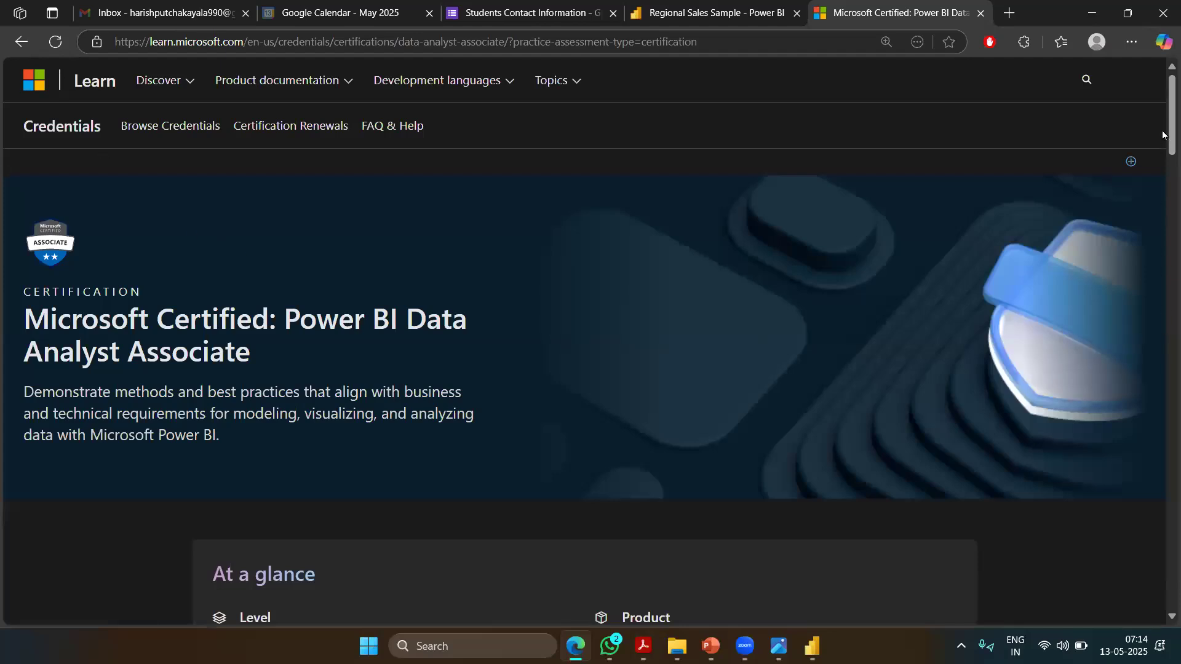
Step: Skim the Power BI Data Analyst Associate certification page from its At a glance details down to the exam resources
scroll(1162, 175, down, 5)
mouse_move(1162, 174)
mouse_down()
mouse_move(1163, 231)
mouse_move(1162, 145)
mouse_move(1162, 168)
mouse_up()
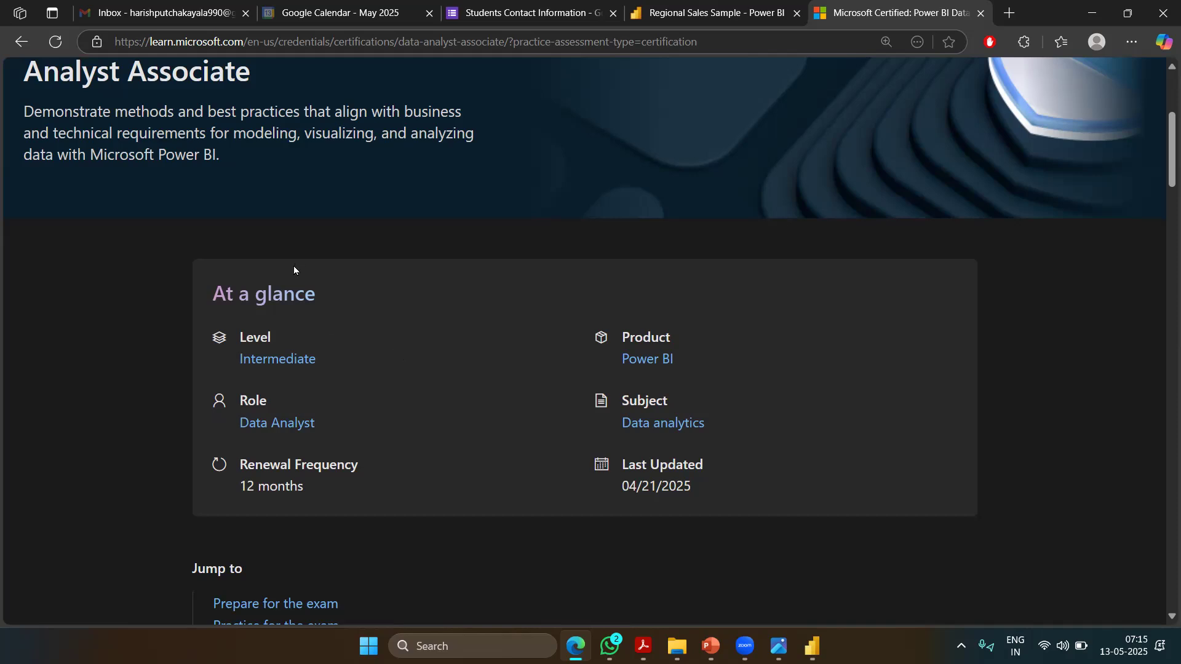
scroll(1162, 157, down, 1)
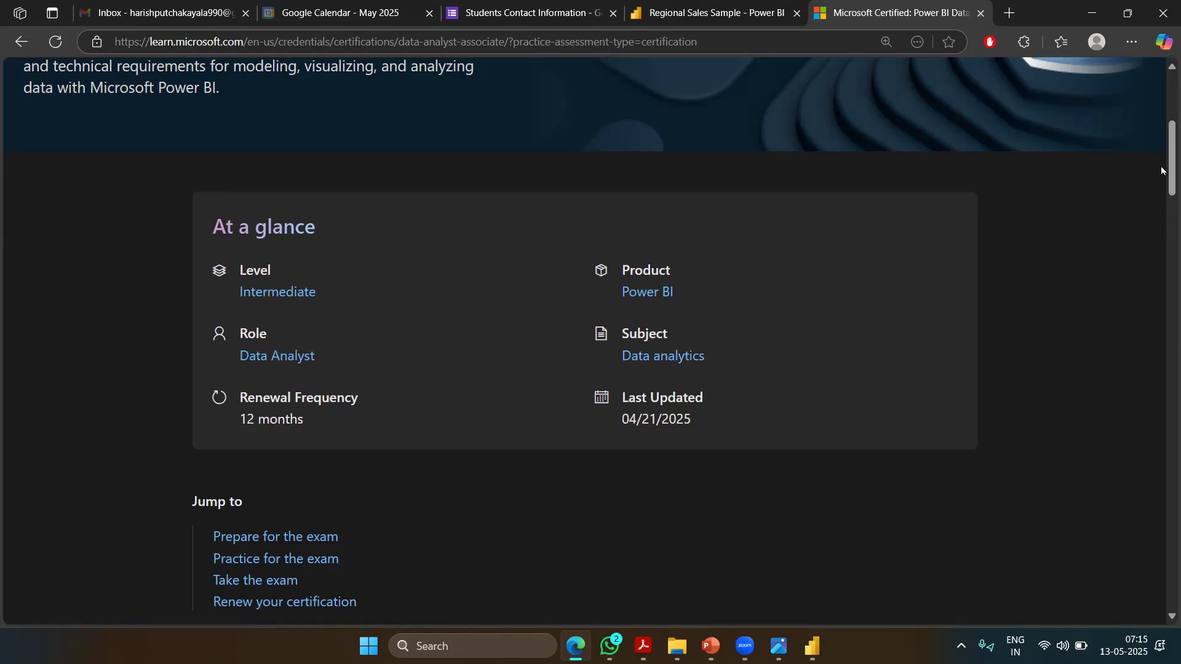
drag(1162, 155, 1163, 158)
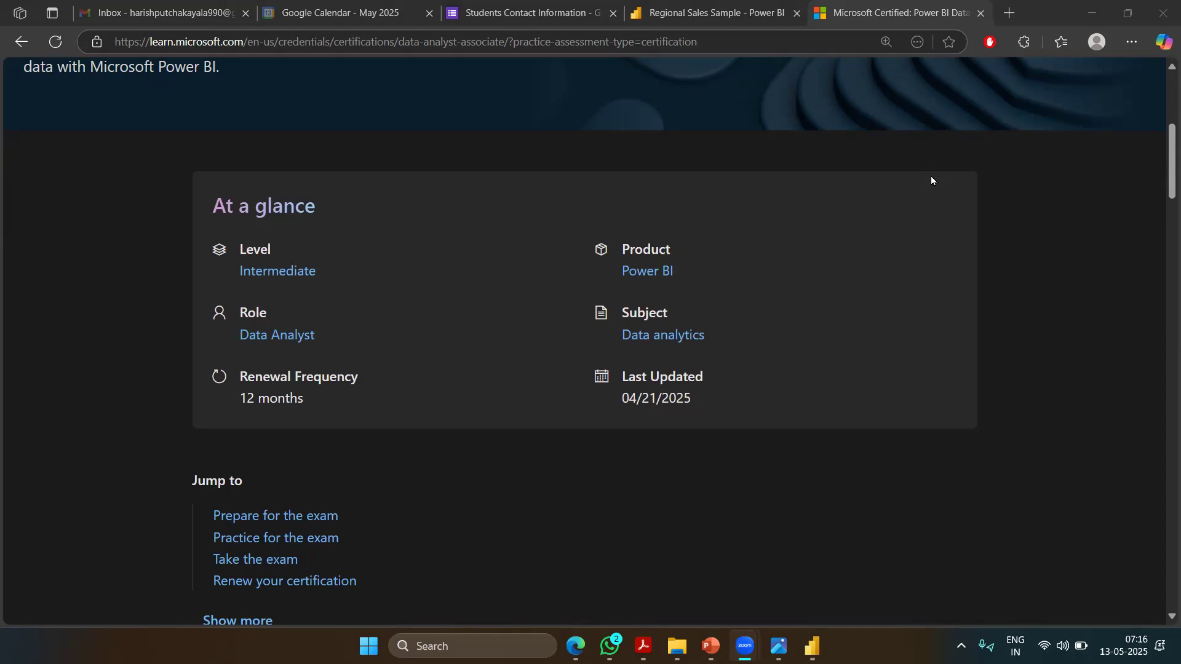
click(1117, 198)
drag(1161, 164, 1150, 591)
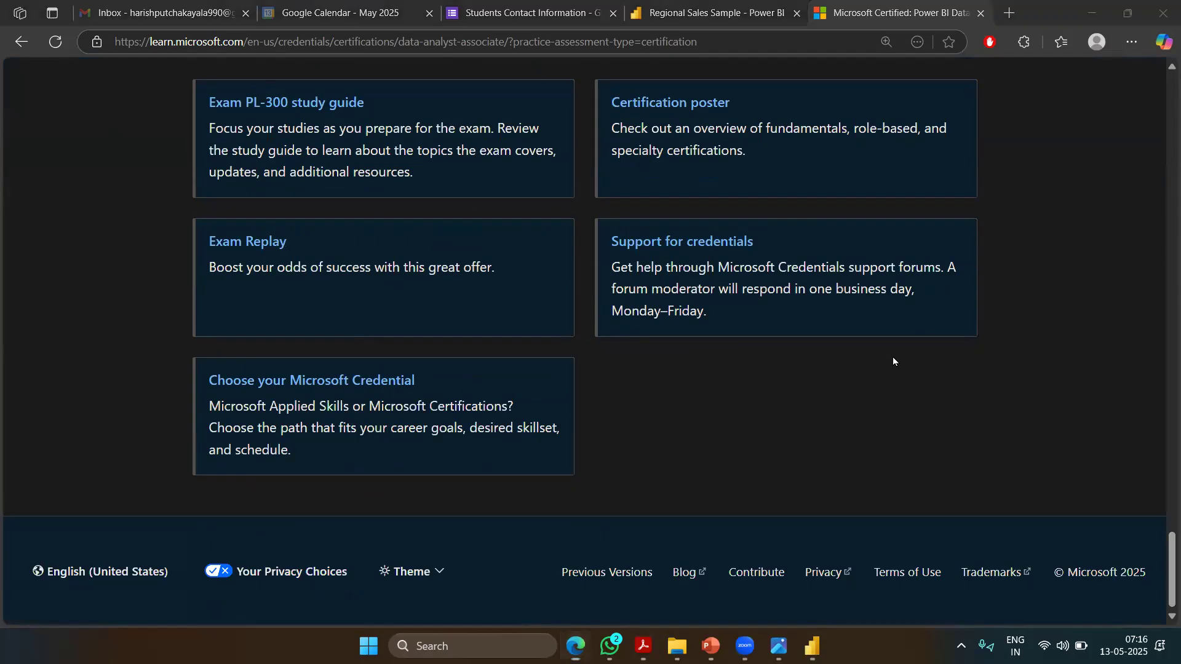
Step: Highlight the certification title and examine the learning paths listed in the Microsoft Power BI Data Analyst course
drag(1162, 578, 1161, 129)
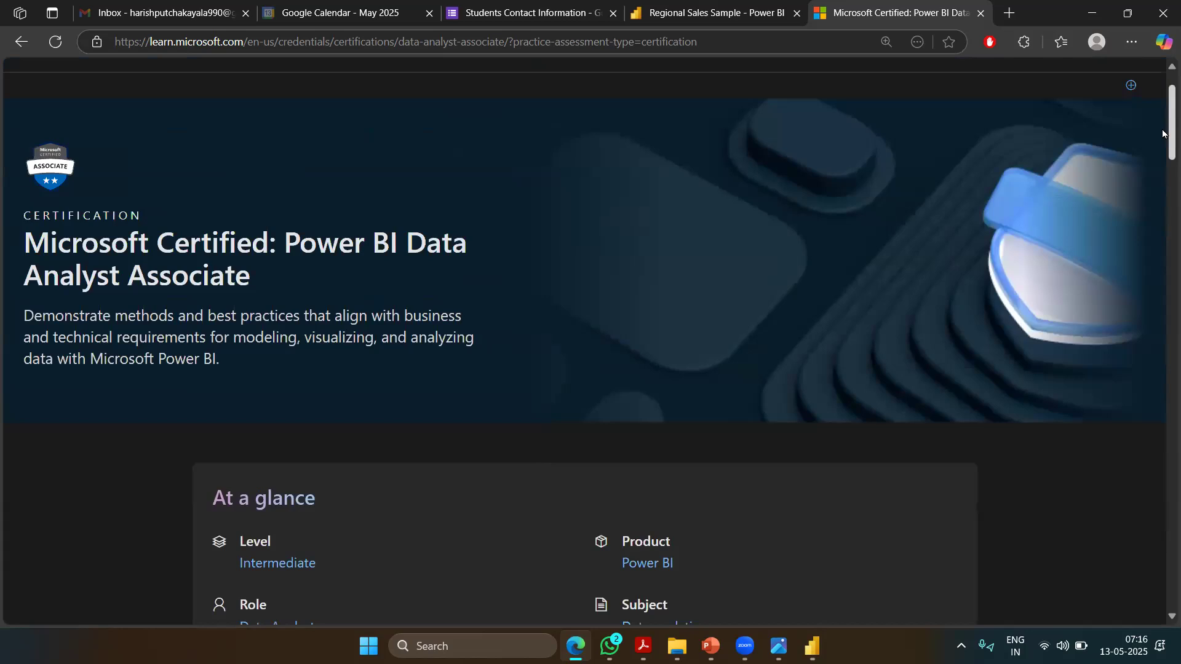
drag(264, 272, 2, 245)
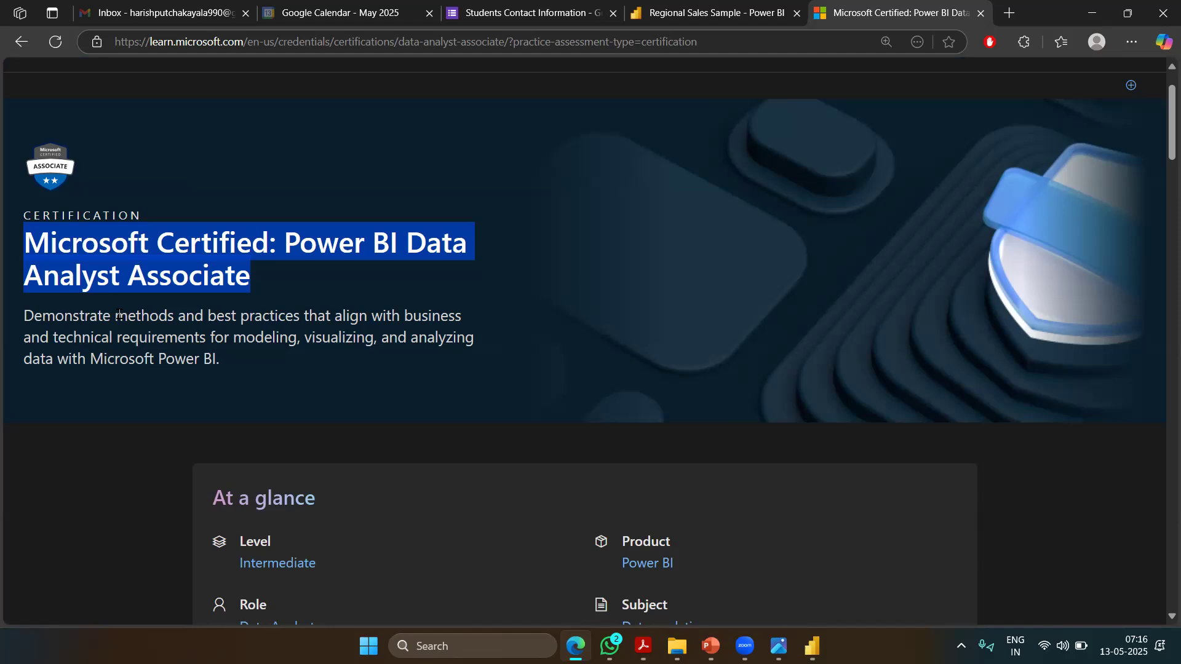
scroll(928, 348, down, 6)
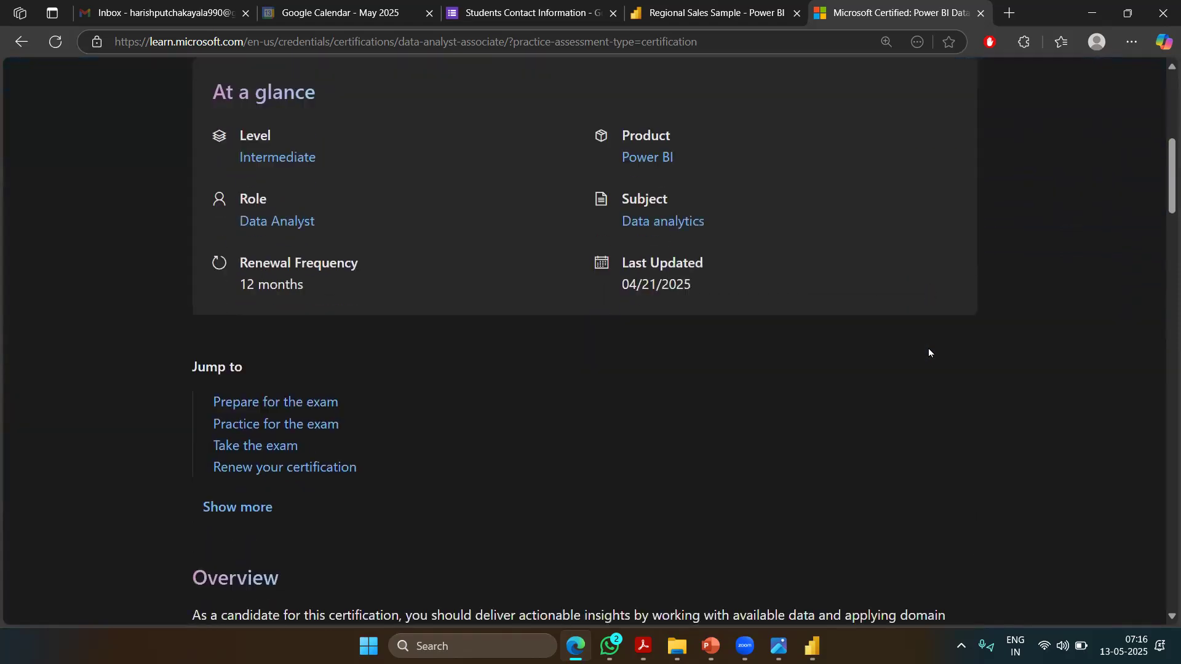
scroll(928, 348, down, 14)
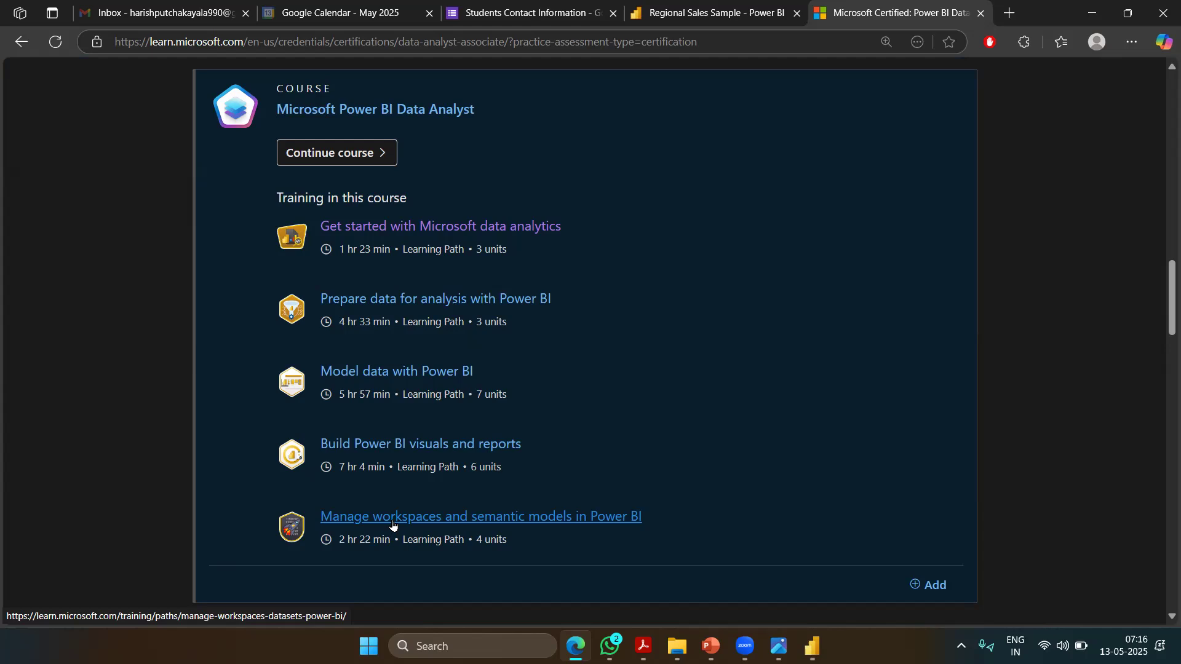
Step: Open the practice assessment for Exam PL-300 from the certification page and read its first question with the answer options
scroll(392, 523, down, 1)
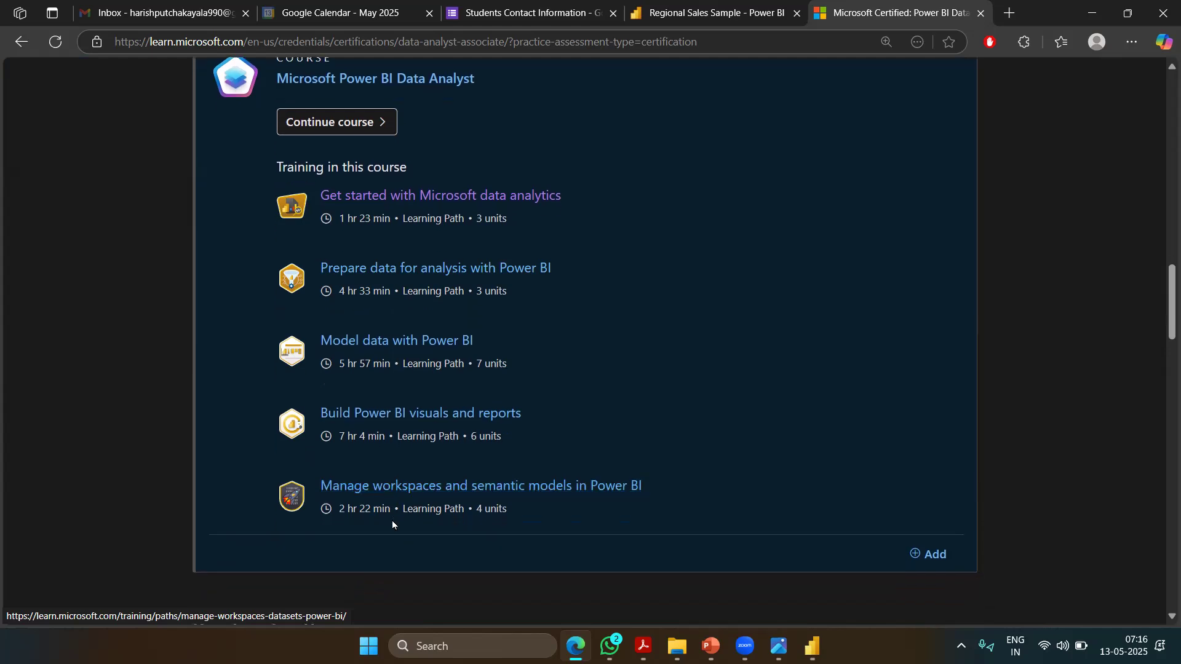
scroll(393, 521, down, 8)
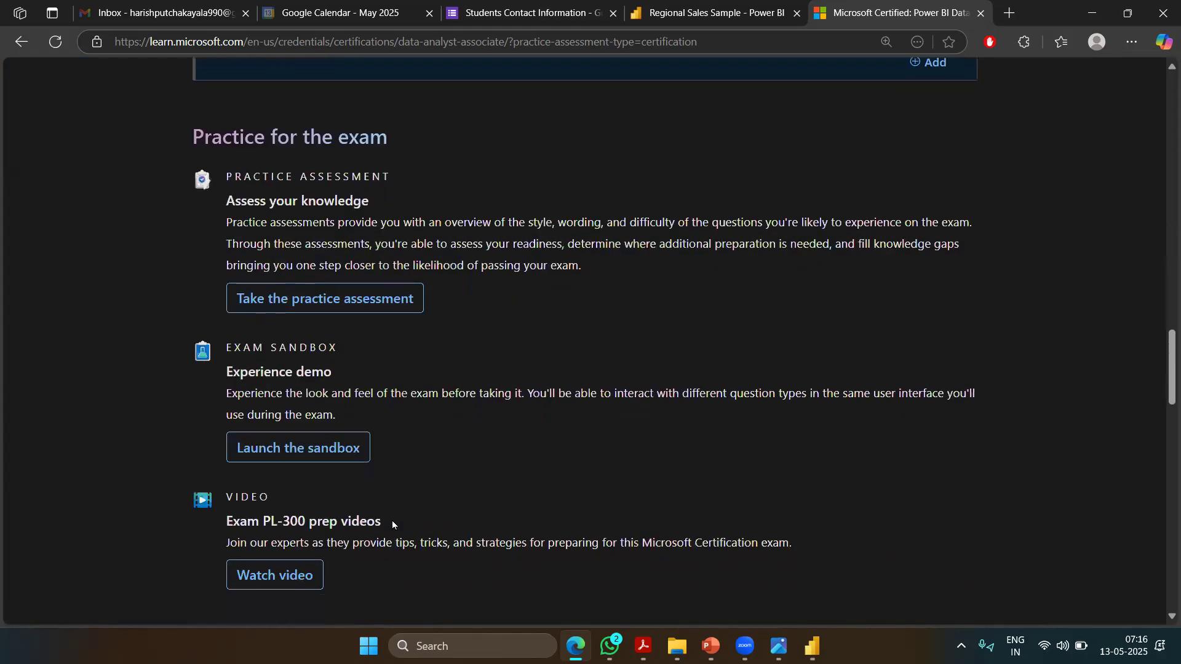
click(314, 301)
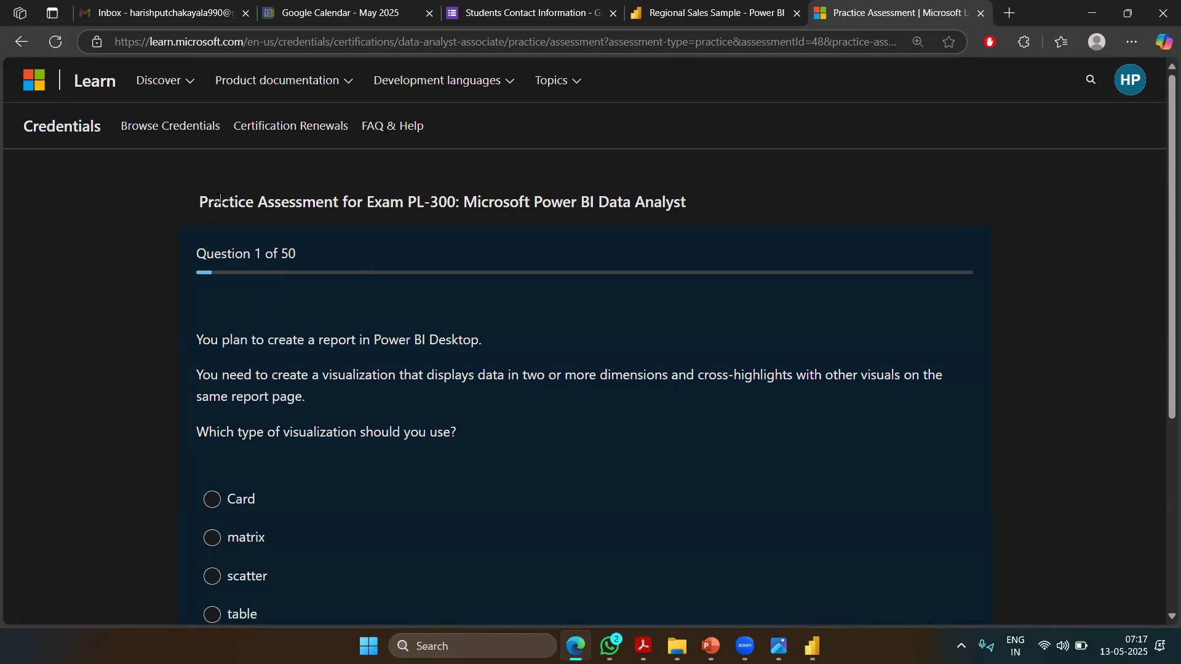
scroll(219, 200, down, 3)
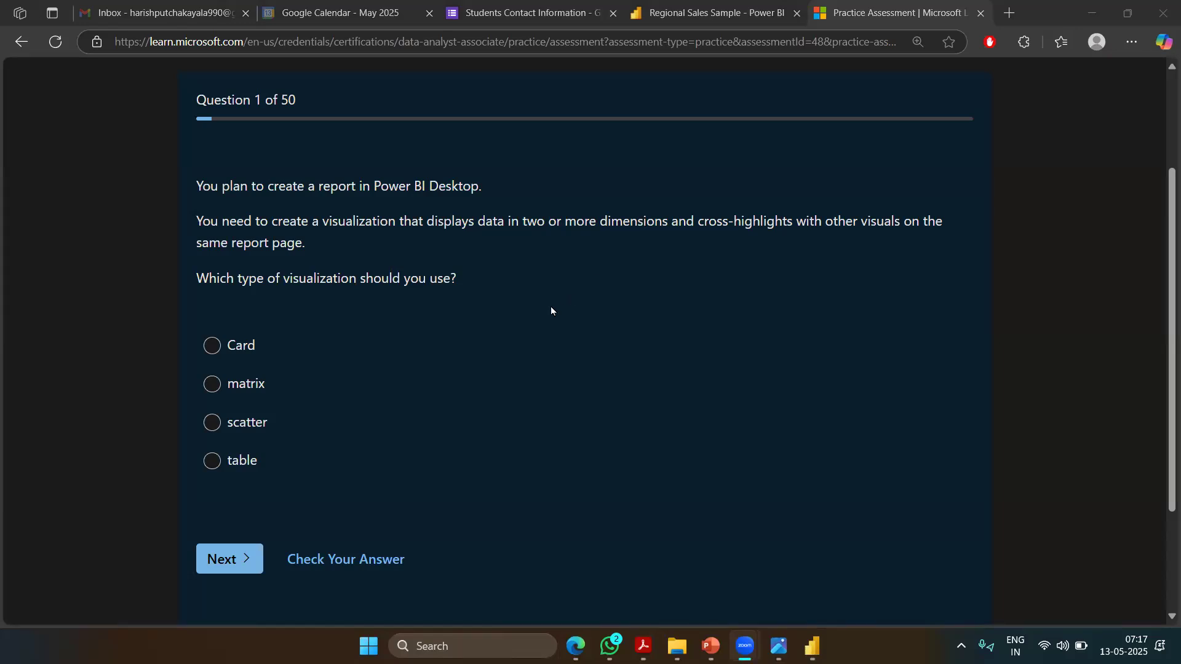
Step: Return to the certification page and review the exam's country list, price, scheduling details and renewal section
click(20, 42)
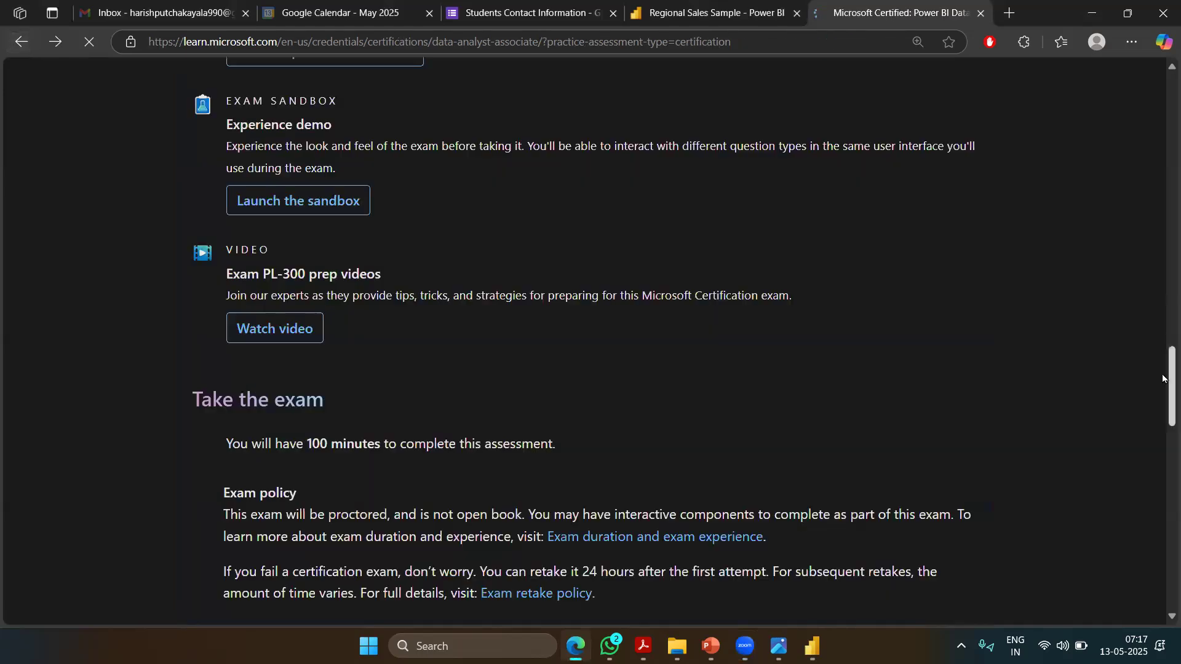
drag(1167, 378, 1138, 461)
click(828, 368)
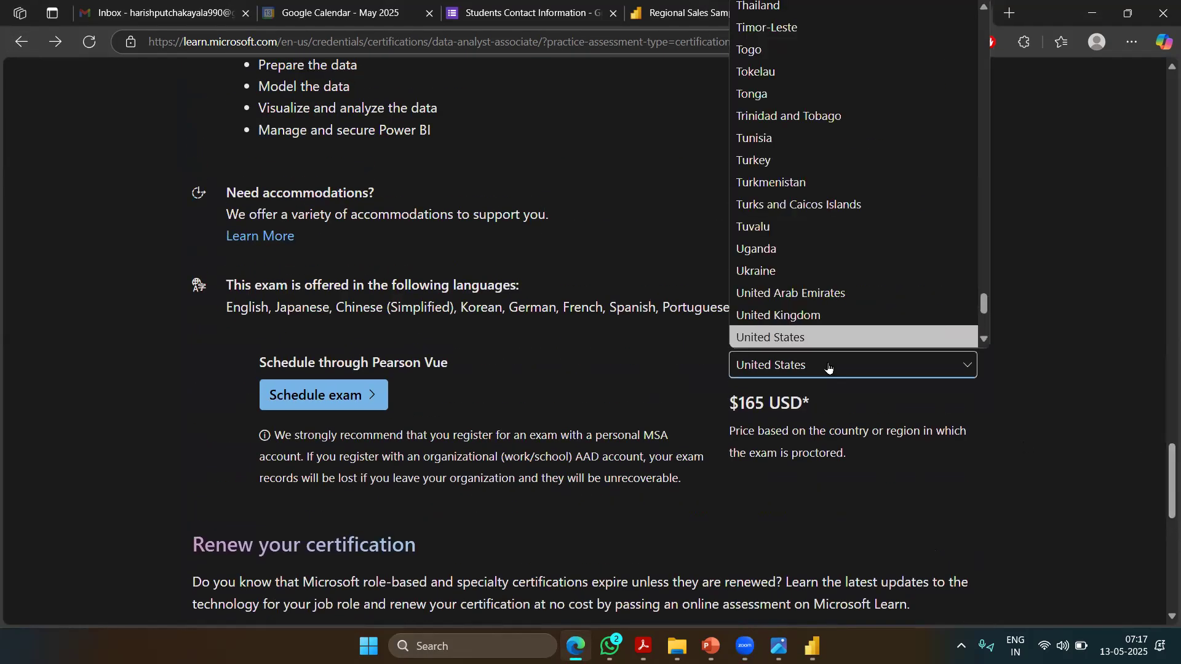
click(628, 391)
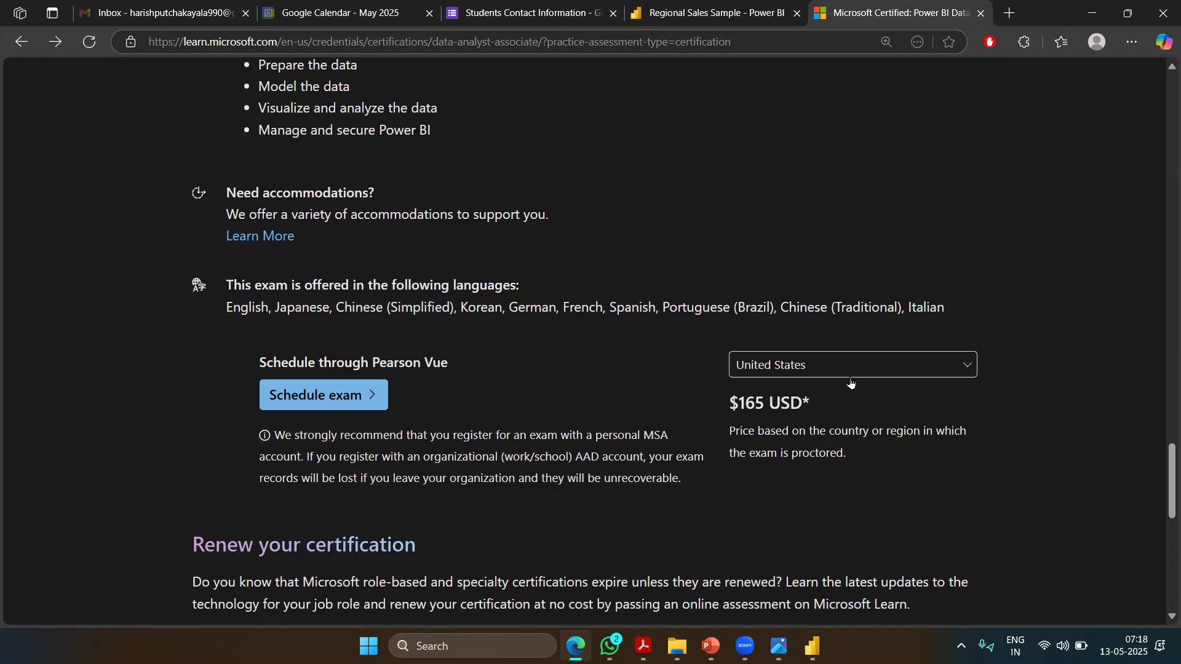
scroll(1161, 479, down, 3)
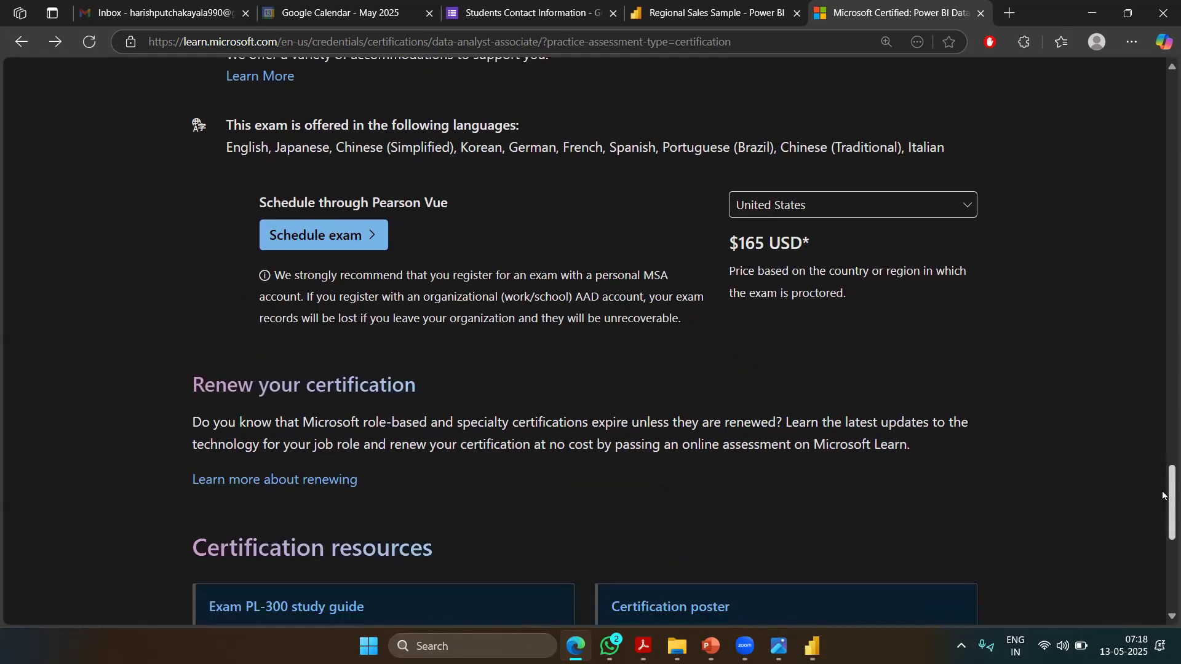
scroll(1161, 491, down, 1)
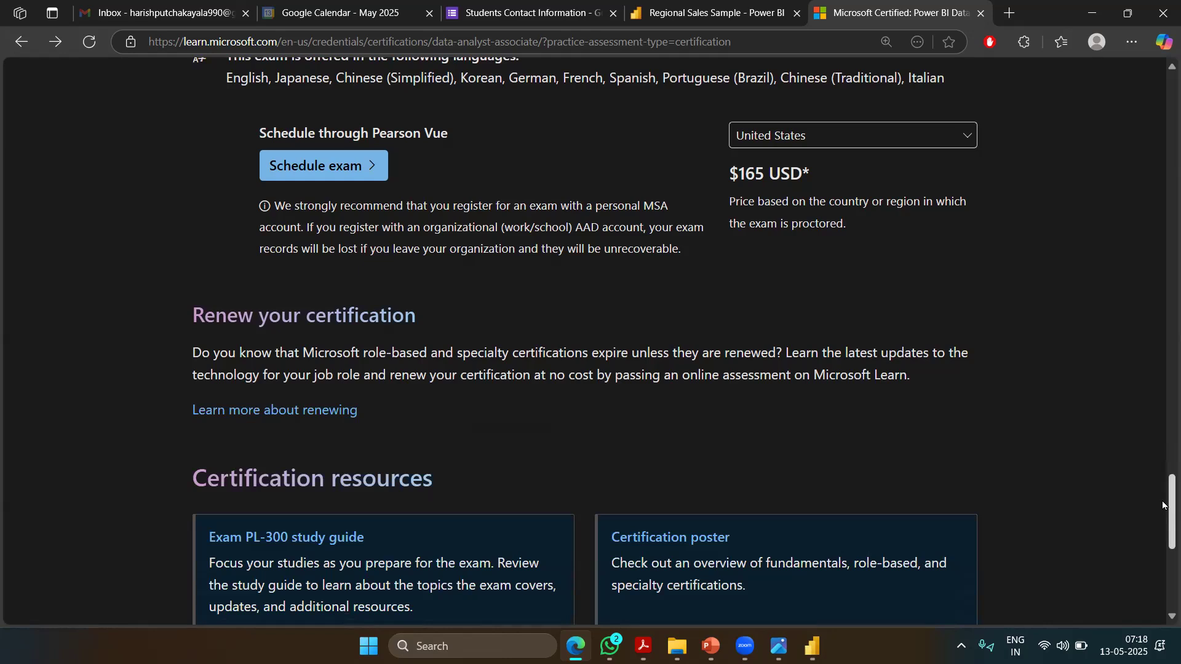
scroll(1162, 506, up, 1)
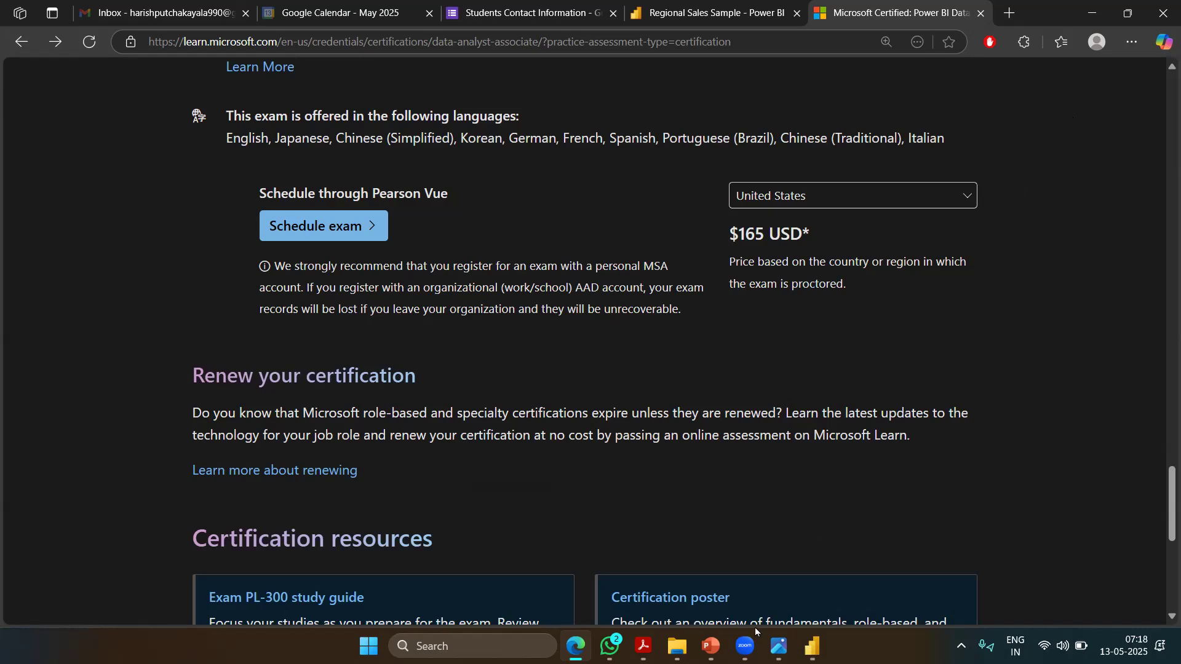
Step: Switch to the Photos window showing the Data_Is_new_Oil.jpg image
click(779, 646)
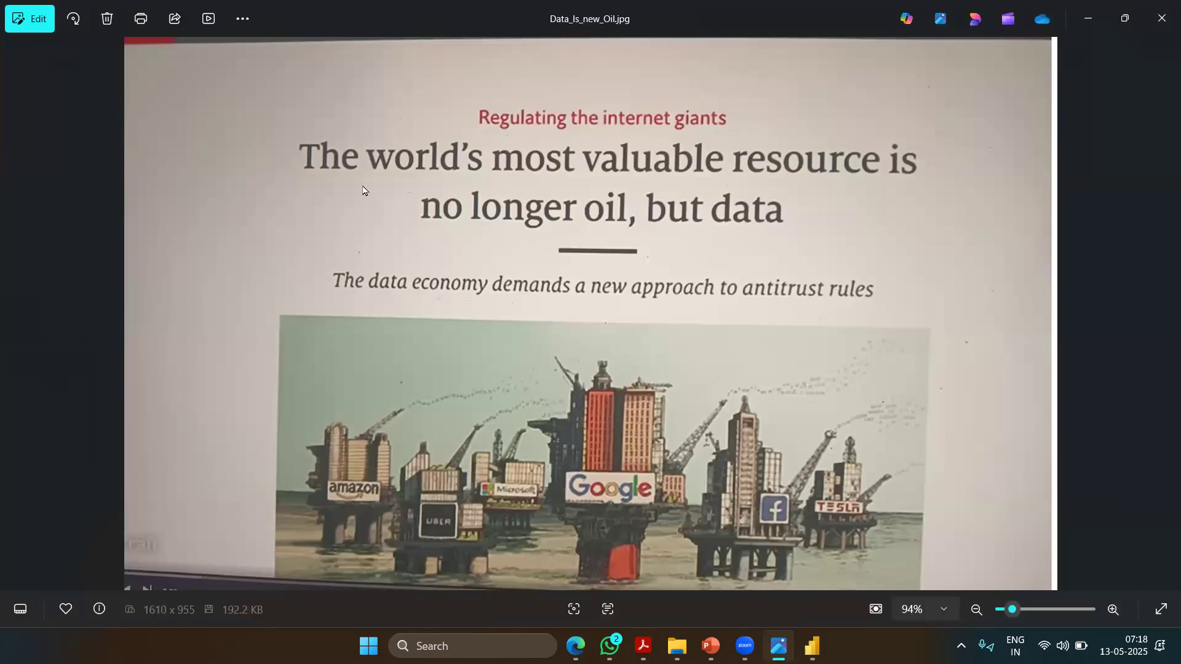
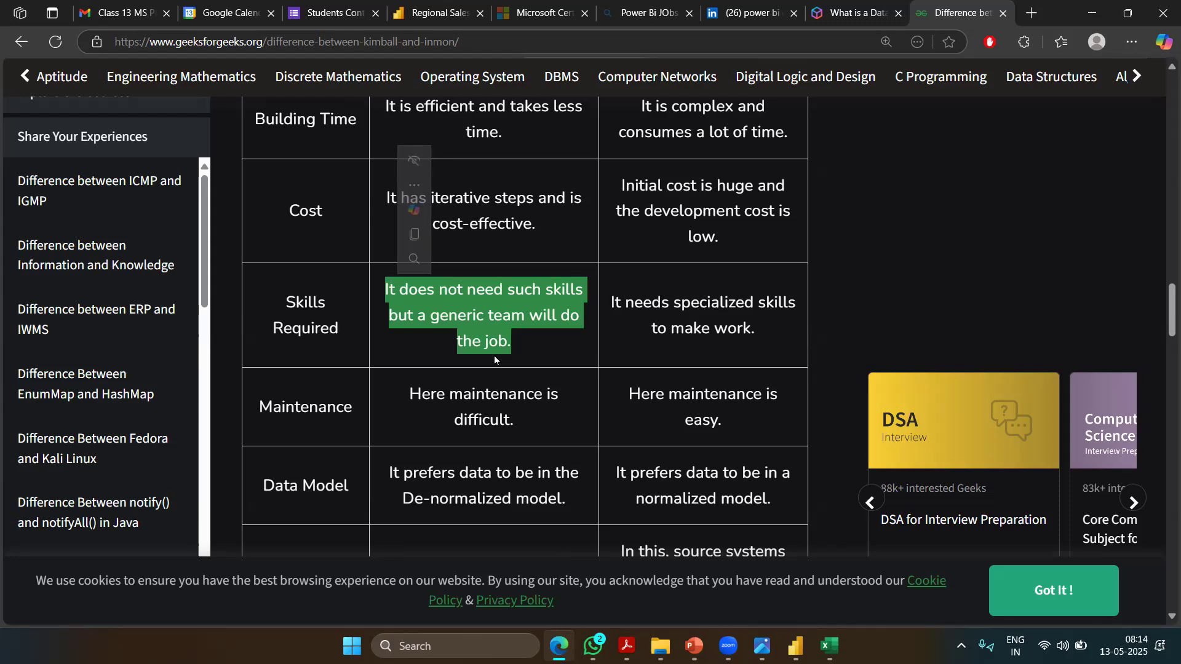
Step: Highlight the remaining Skills Required entry and both Maintenance entries in the Kimball and Inmon comparison table
drag(758, 332, 605, 301)
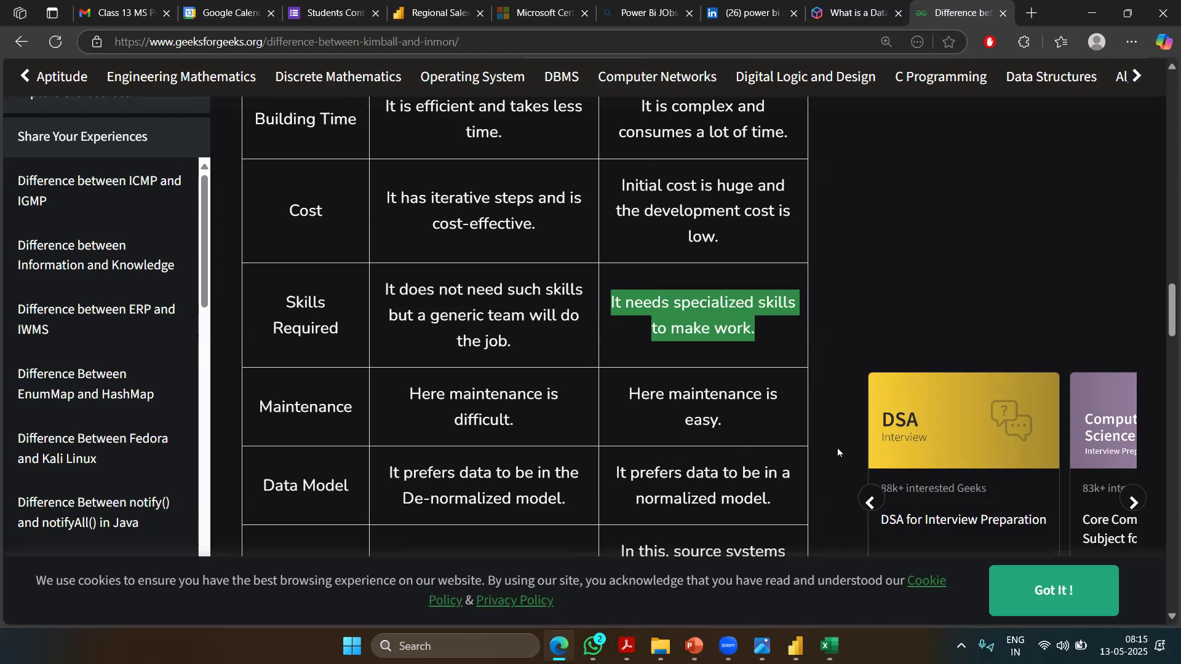
drag(526, 418, 396, 397)
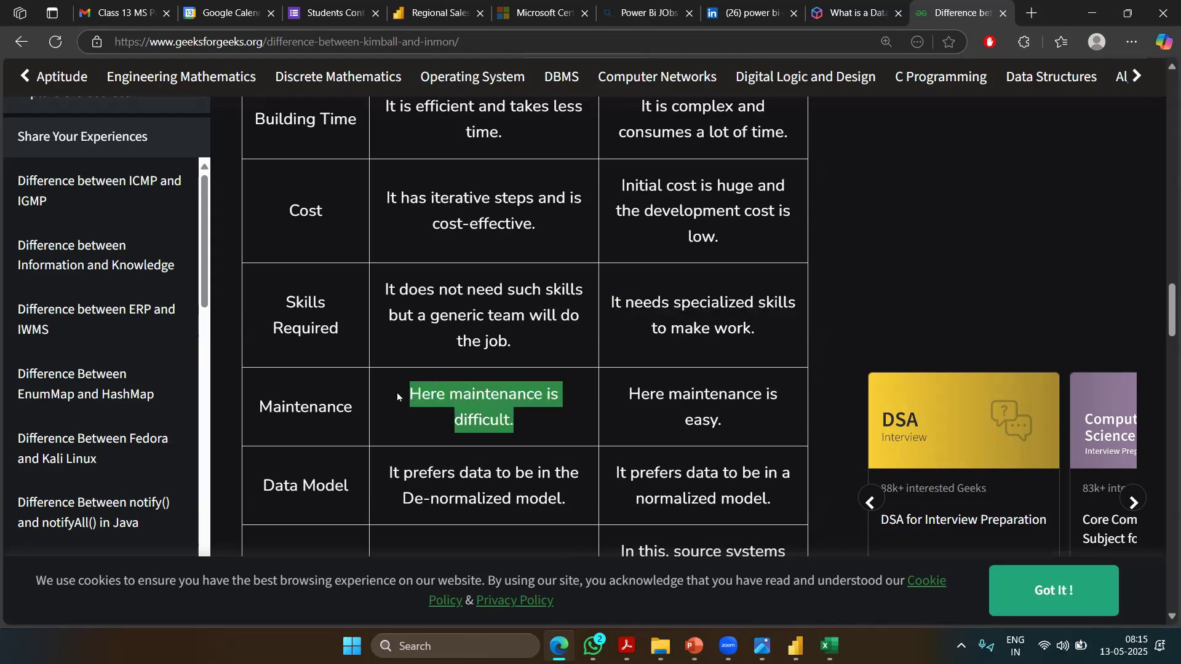
mouse_move(1162, 299)
mouse_down()
mouse_move(1163, 317)
mouse_move(1162, 292)
mouse_up()
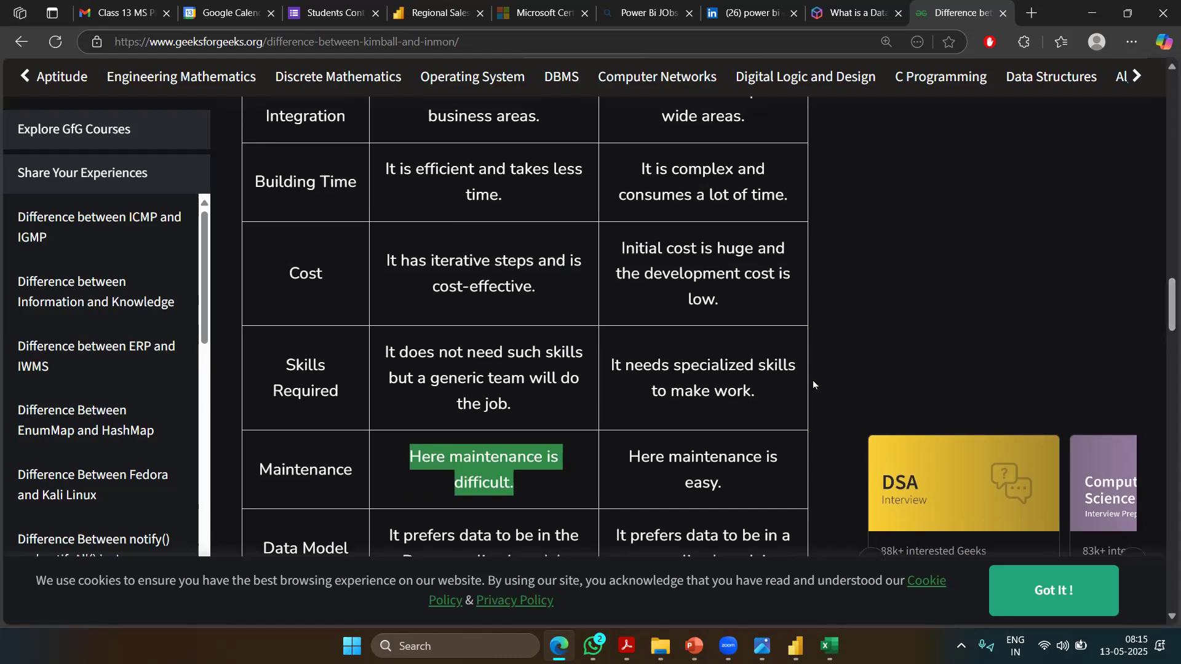
drag(539, 487, 404, 456)
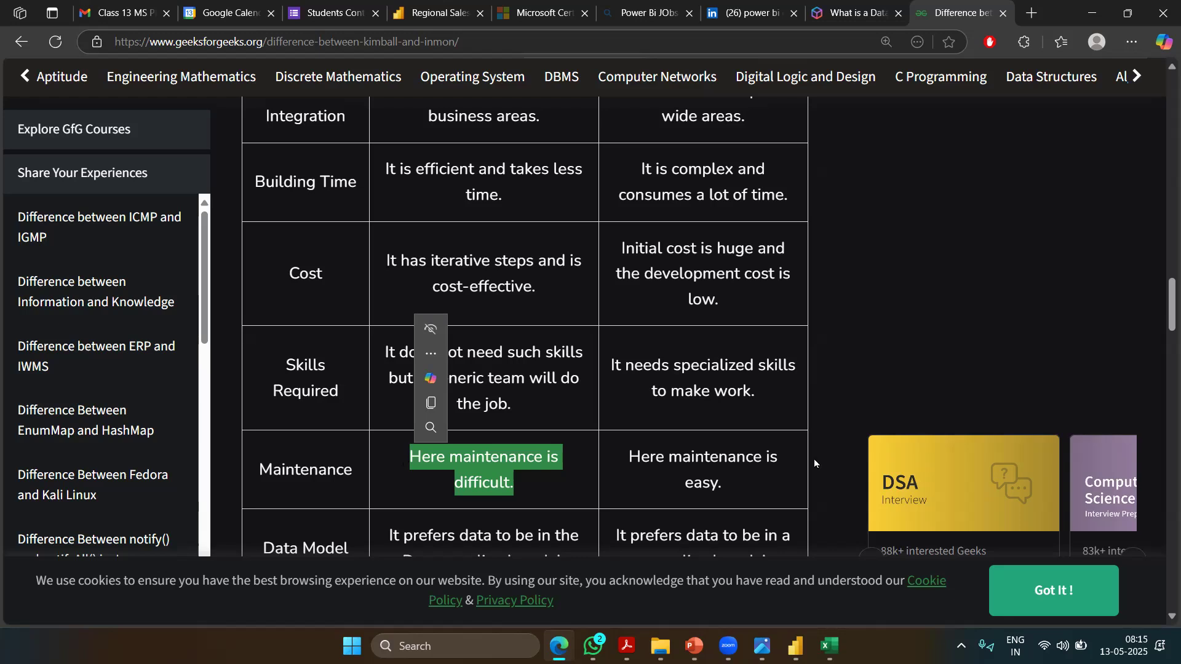
scroll(1162, 329, down, 2)
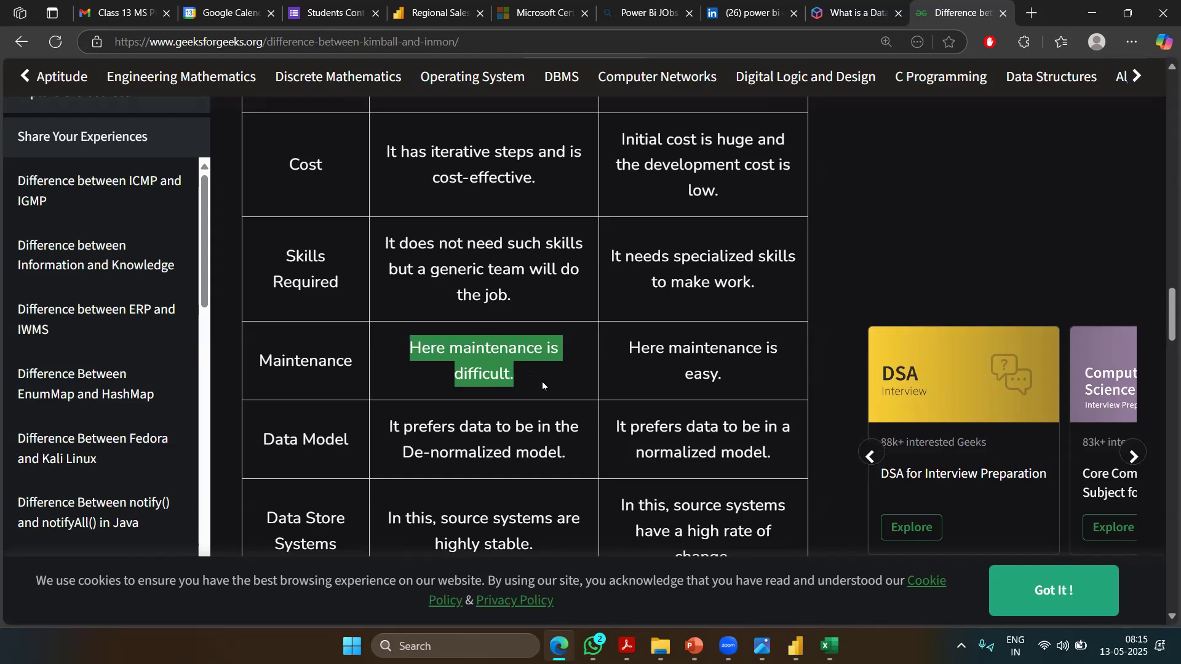
drag(738, 375, 618, 342)
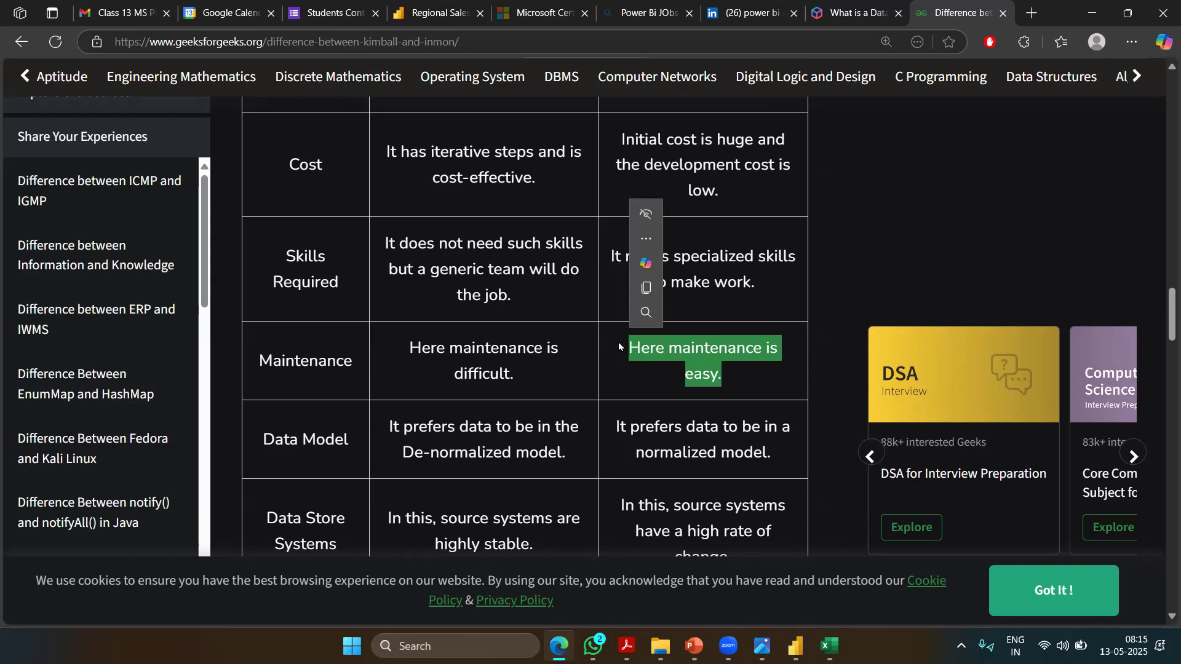
Step: Highlight the Data Model row entries, then the words "De-normalized" and "normalized", in the Kimball and Inmon comparison table
click(1162, 307)
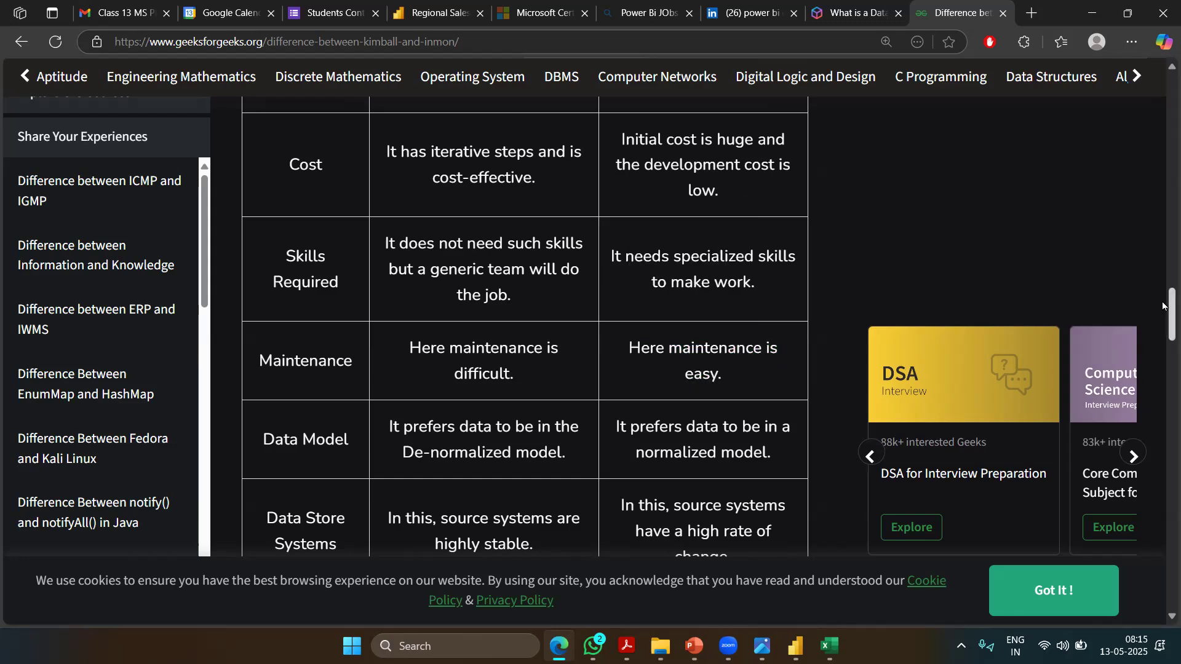
scroll(1163, 307, down, 3)
drag(567, 277, 381, 252)
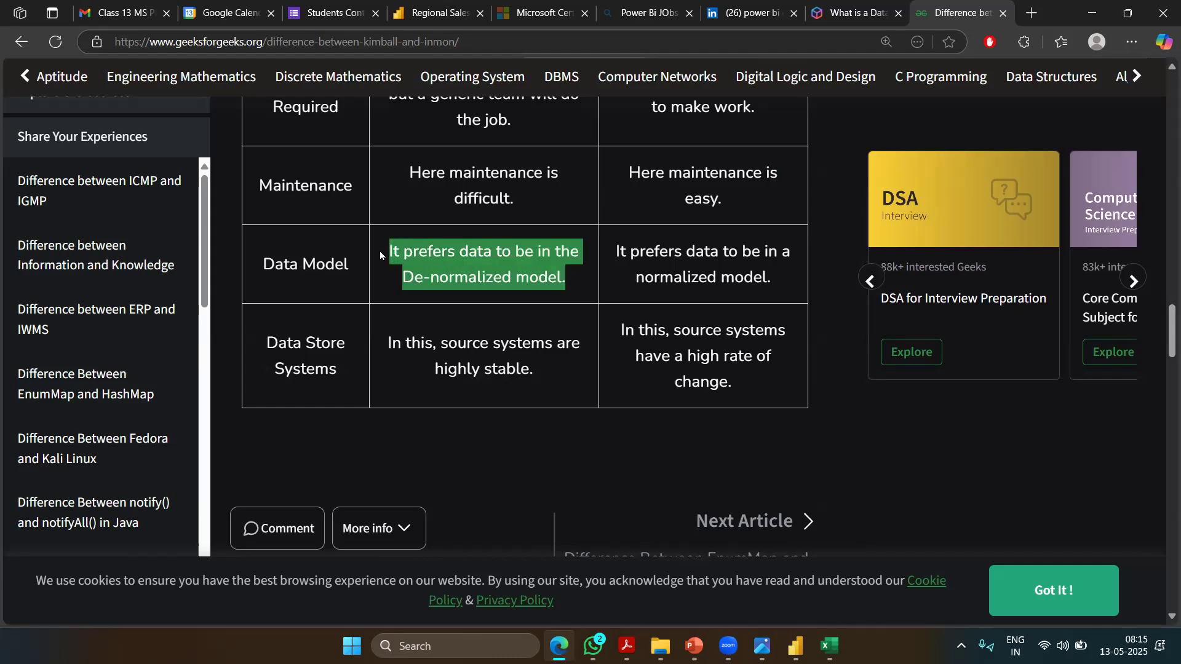
drag(774, 282, 600, 251)
click(398, 279)
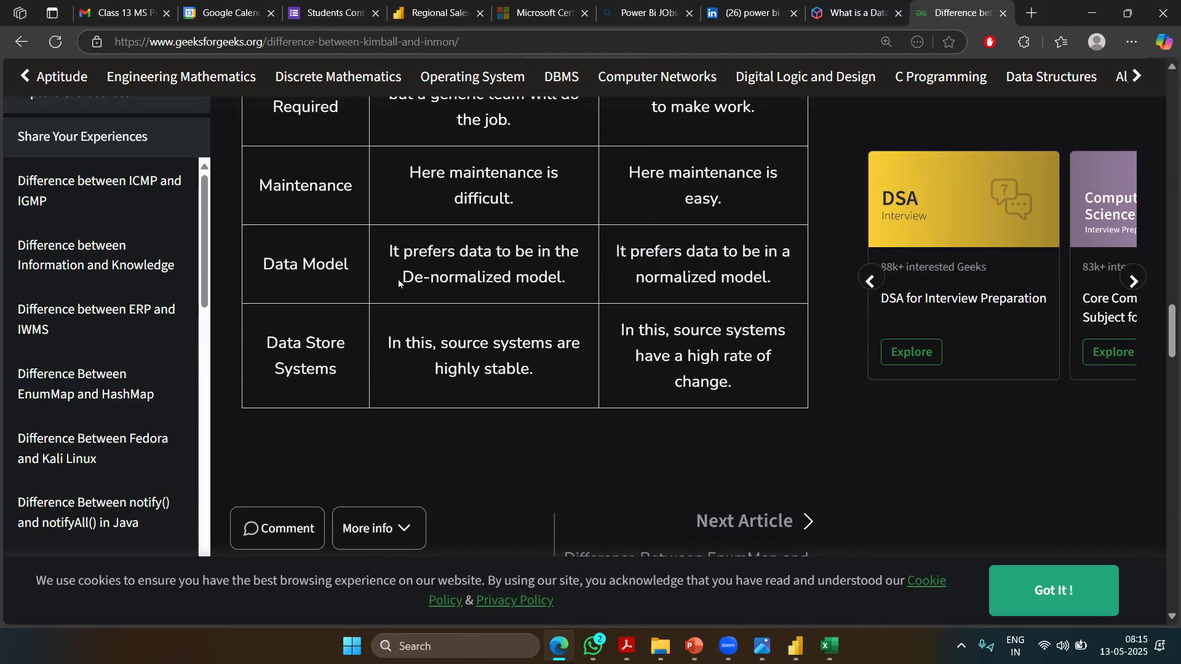
drag(403, 275, 515, 277)
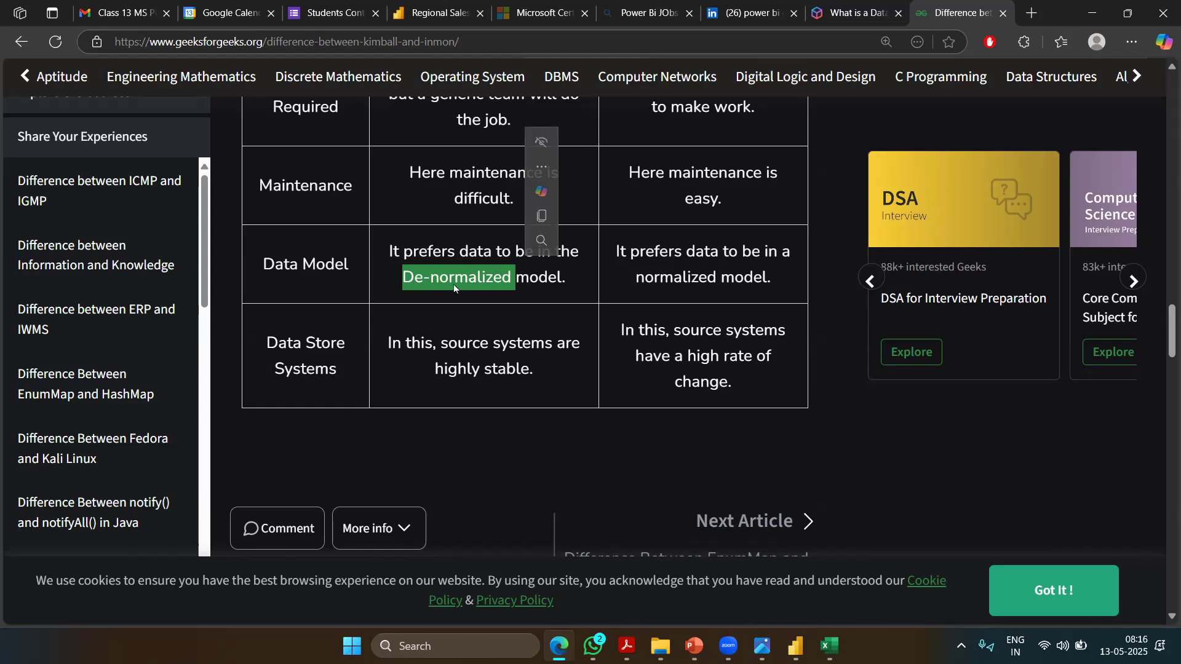
drag(404, 278, 517, 277)
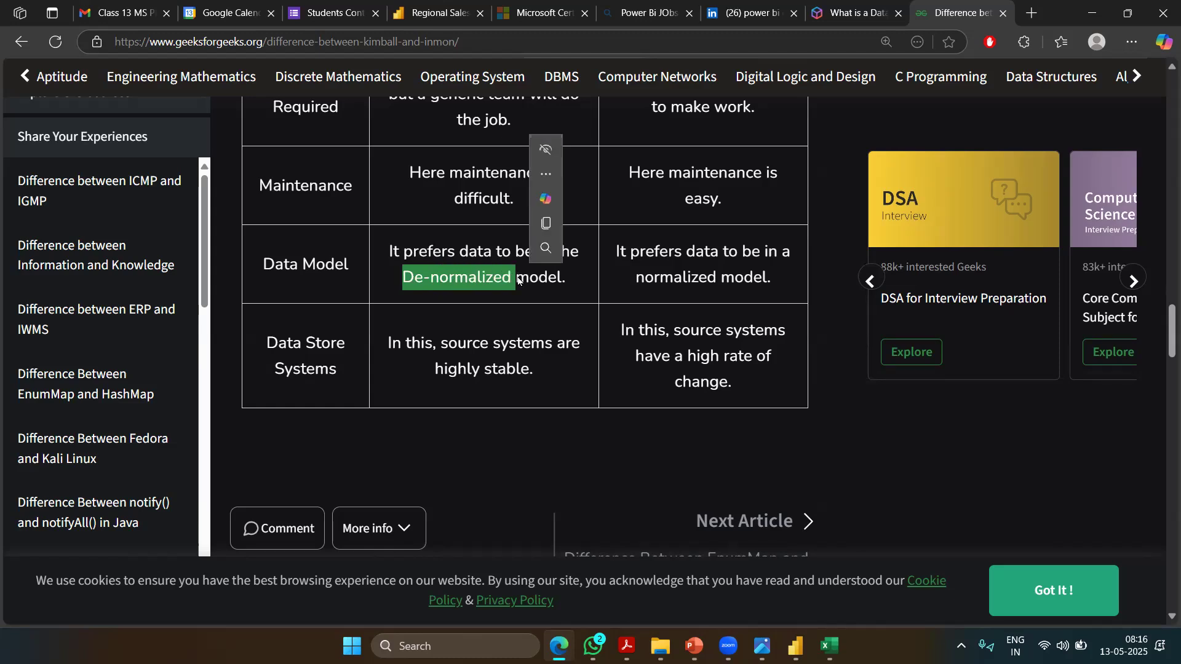
double_click(679, 280)
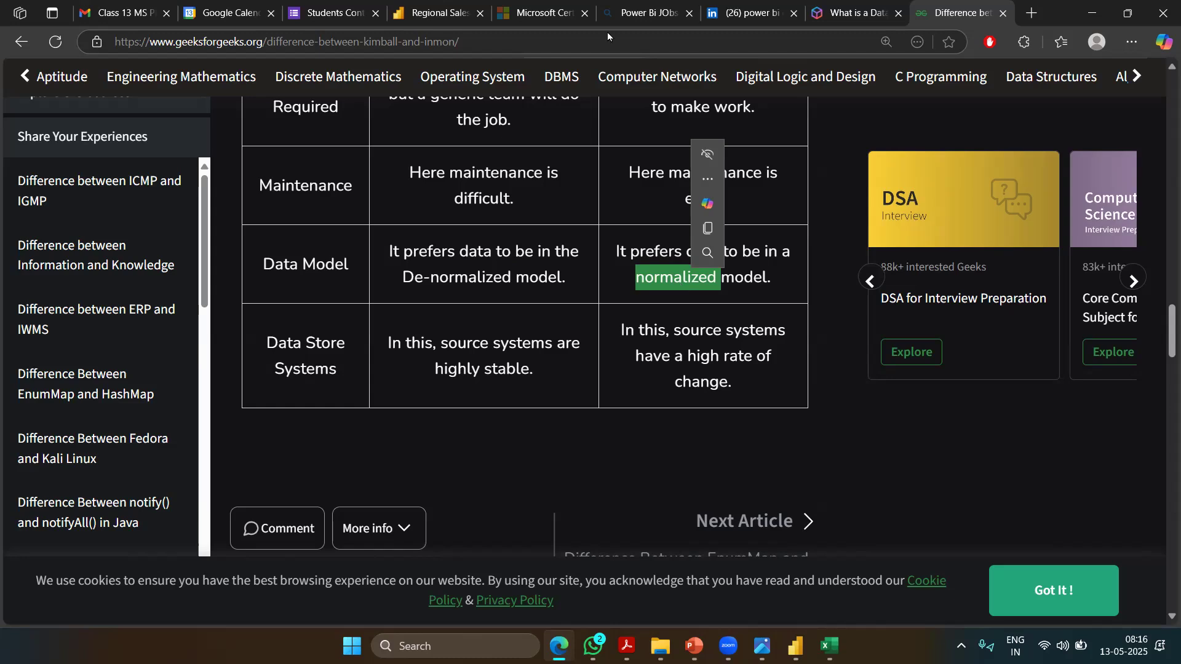
double_click(487, 284)
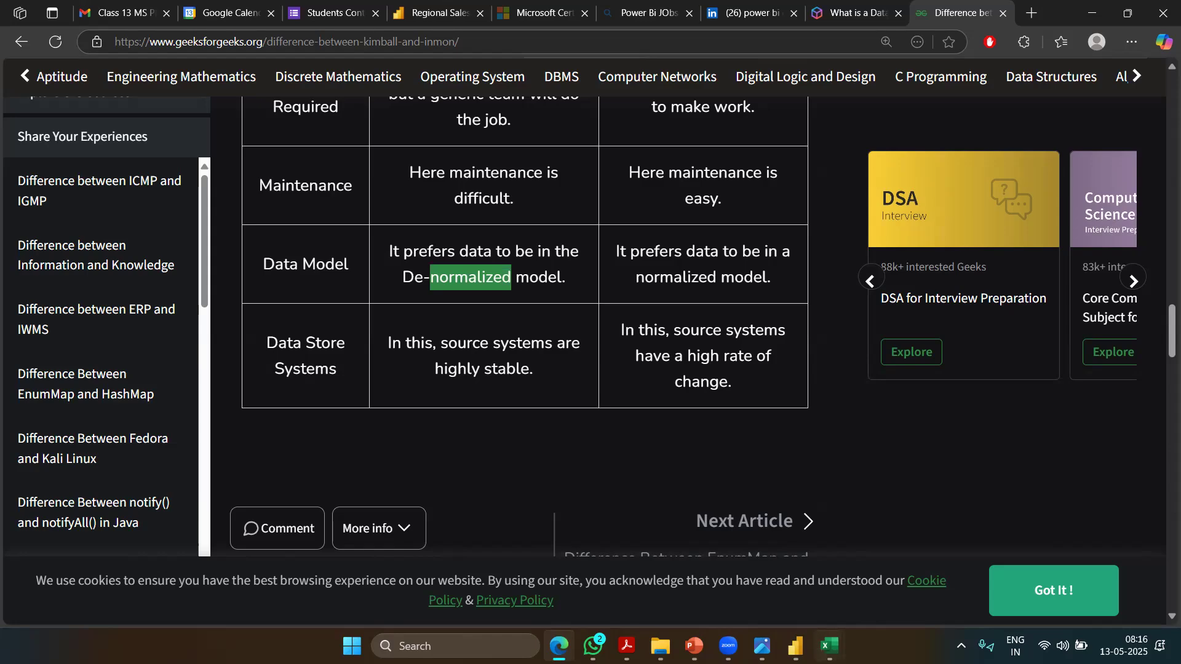
Step: Switch to the Book1 workbook in Excel and add a blank second sheet
click(828, 647)
click(868, 586)
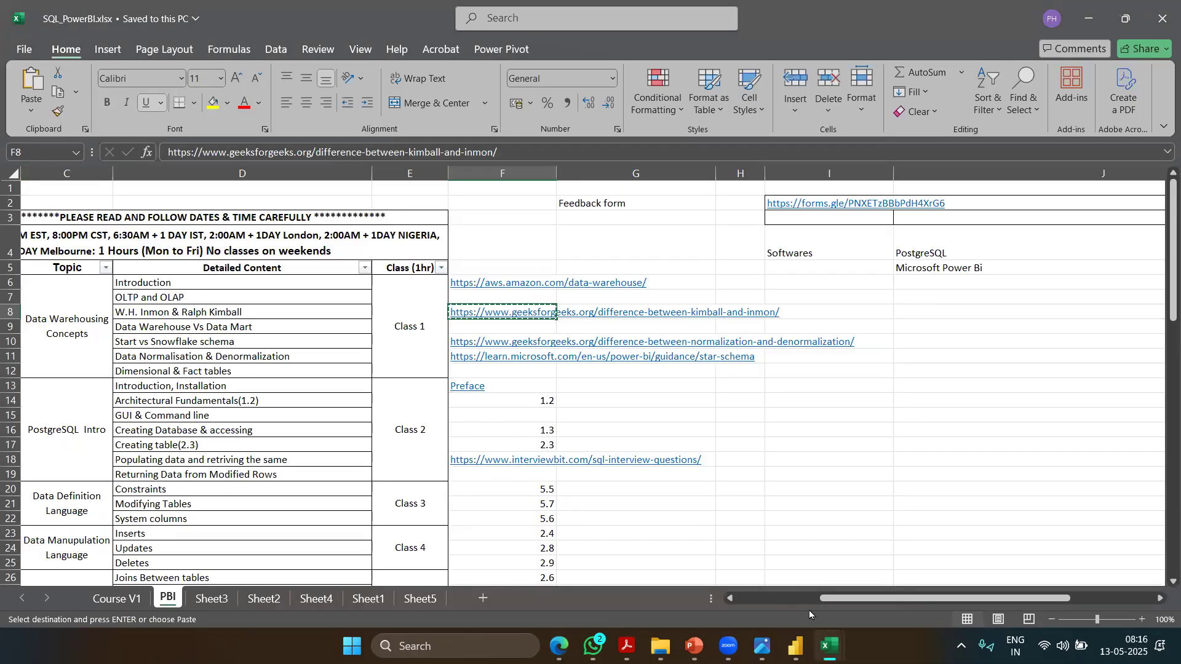
key(alt+Tab)
click(171, 597)
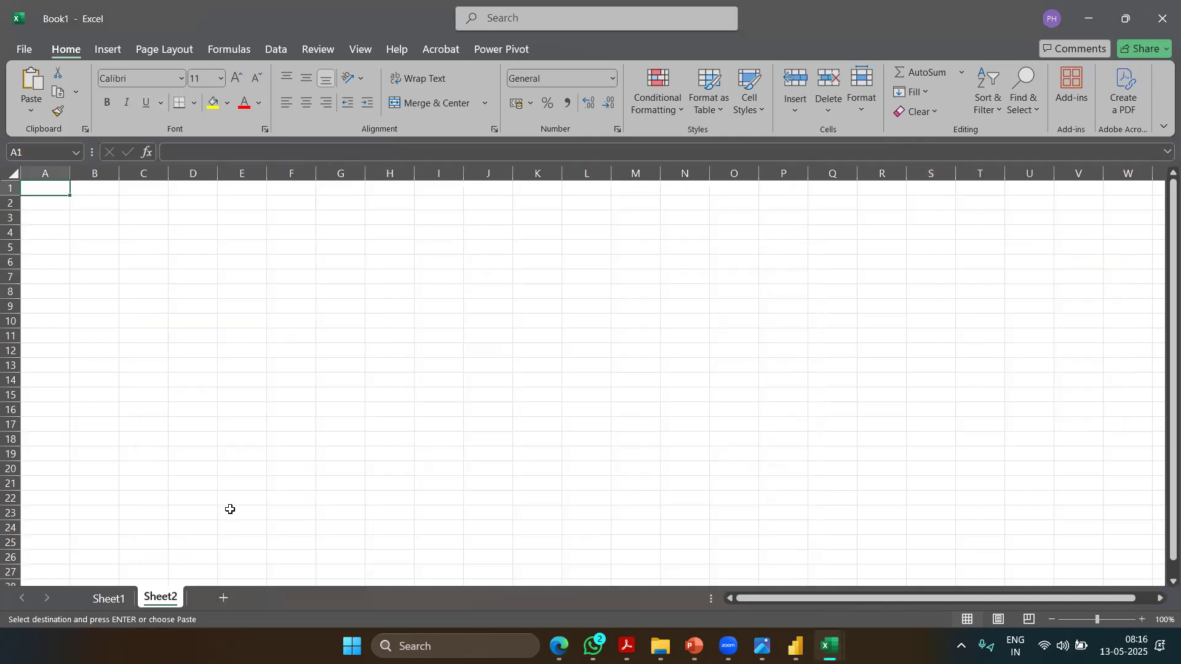
Step: Open the recent workbook Normalisation&Denormalisation.xlsx
click(23, 48)
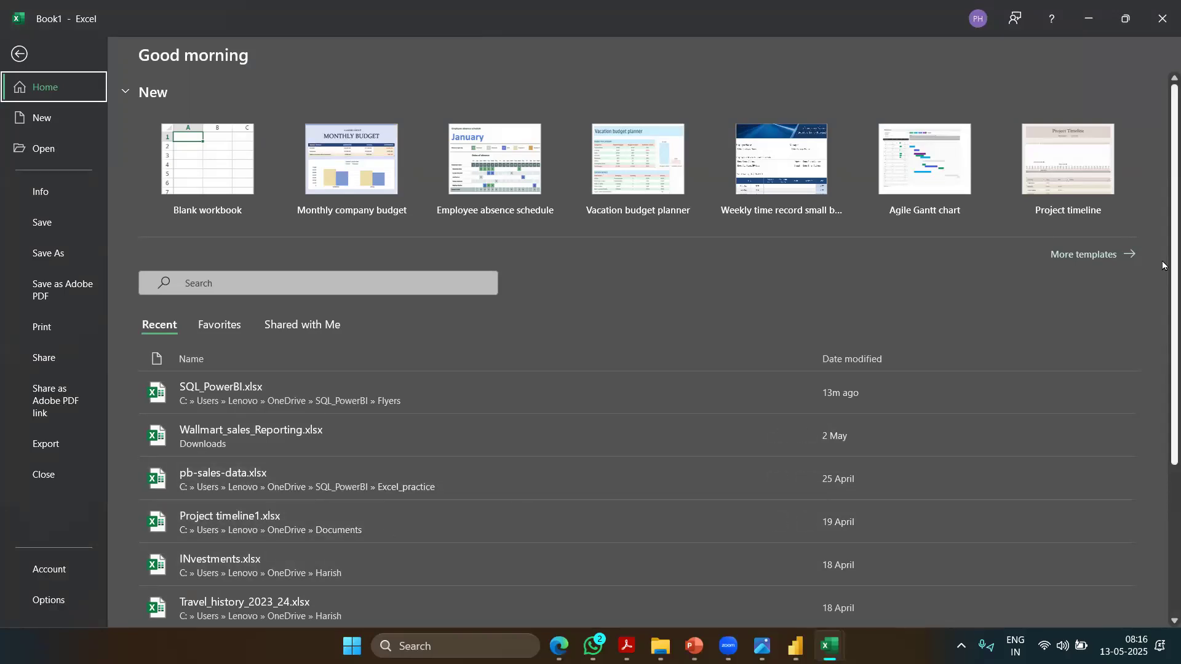
scroll(1154, 343, down, 3)
click(348, 510)
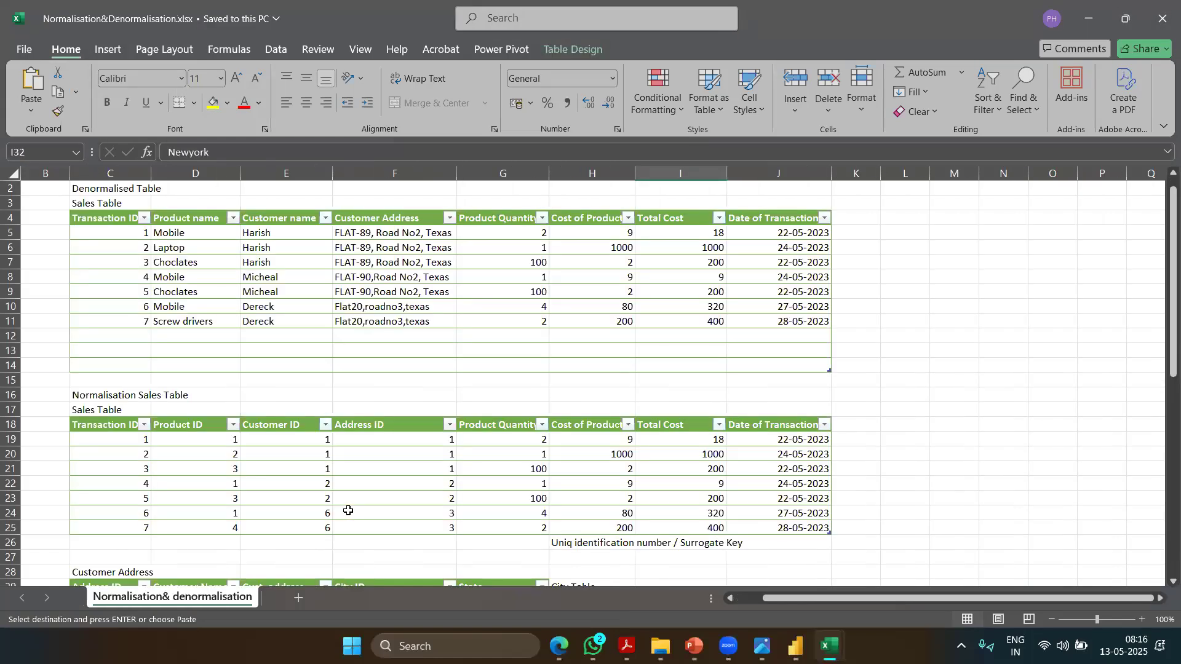
Step: Move the Normalisation& denormalisation sheet to the end of the Book1 workbook without creating a copy
right_click(162, 600)
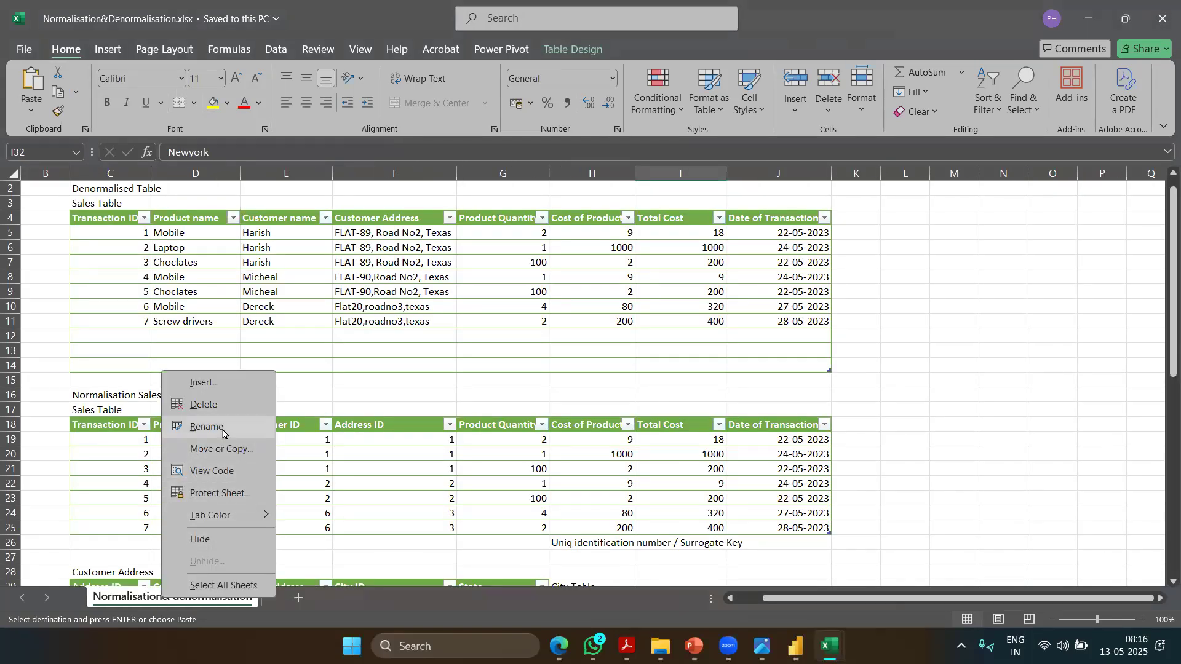
click(223, 451)
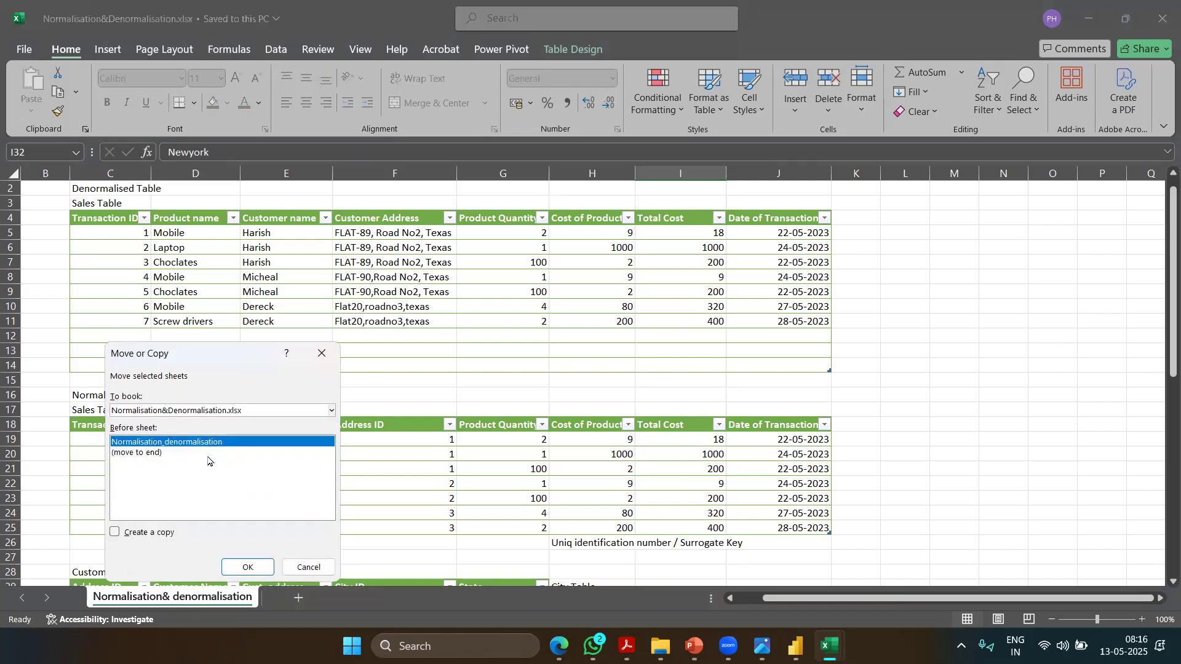
click(205, 416)
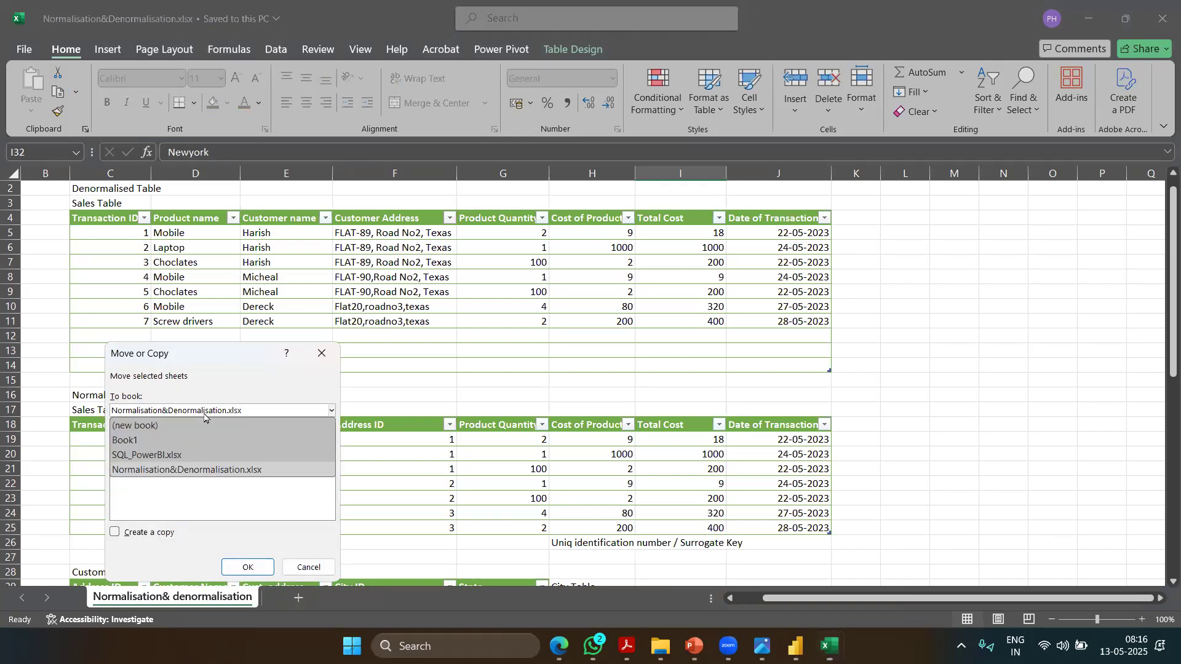
click(179, 449)
click(161, 464)
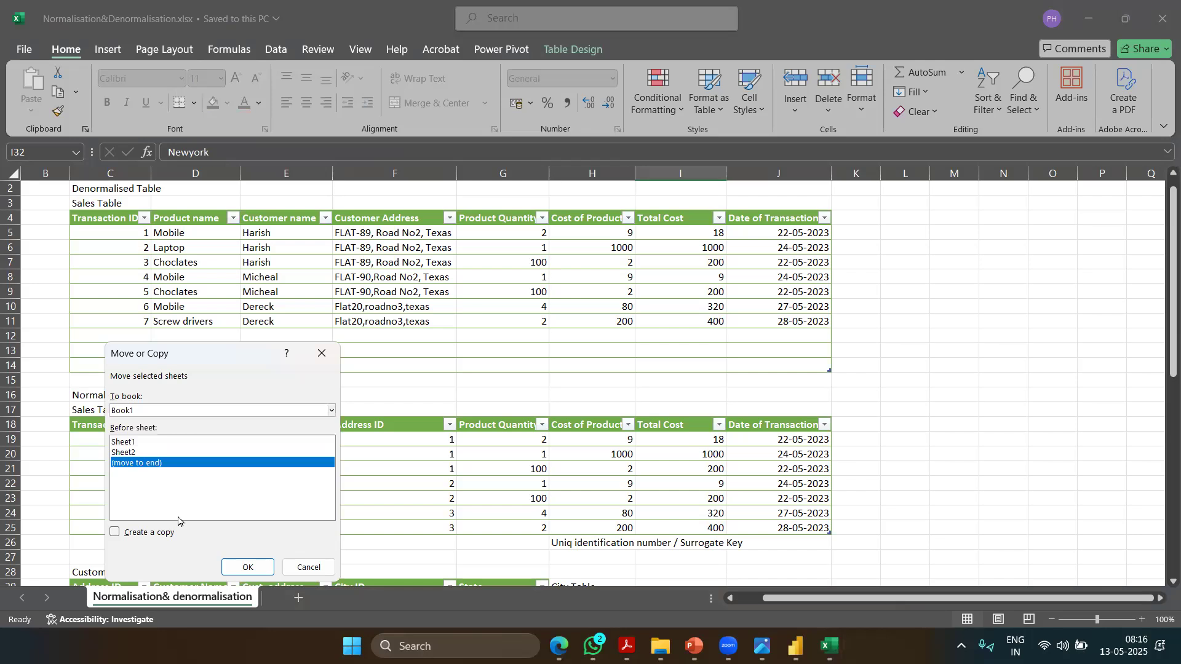
click(244, 567)
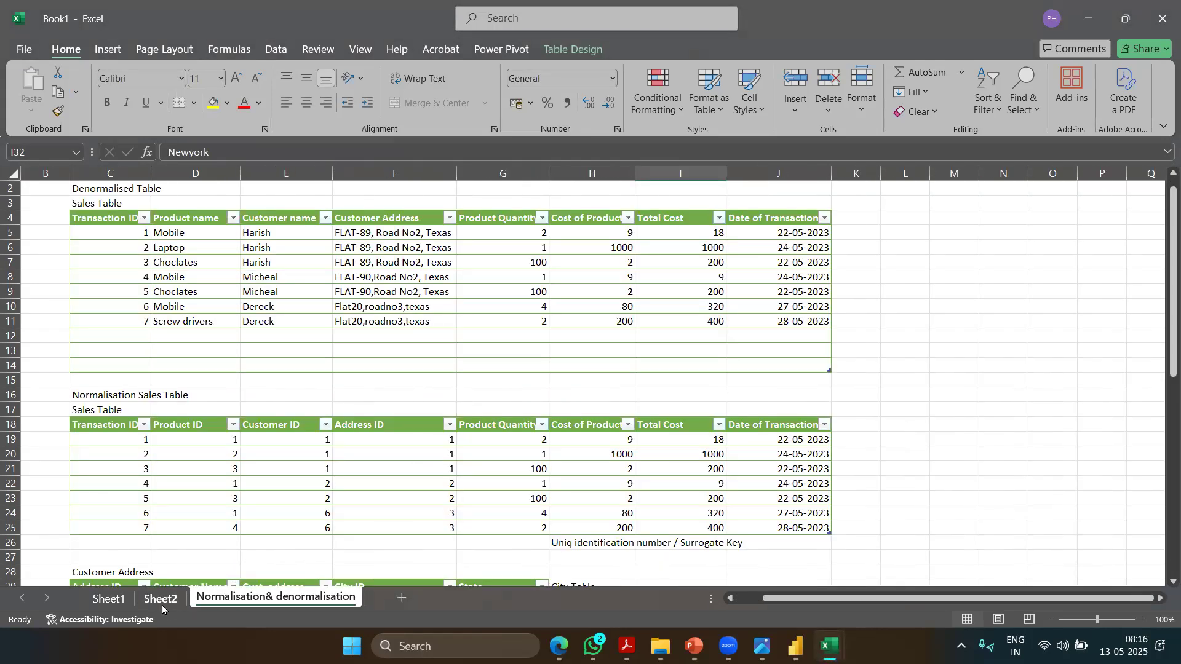
Step: Delete the blank Sheet2 from the Book1 workbook
click(161, 598)
right_click(160, 600)
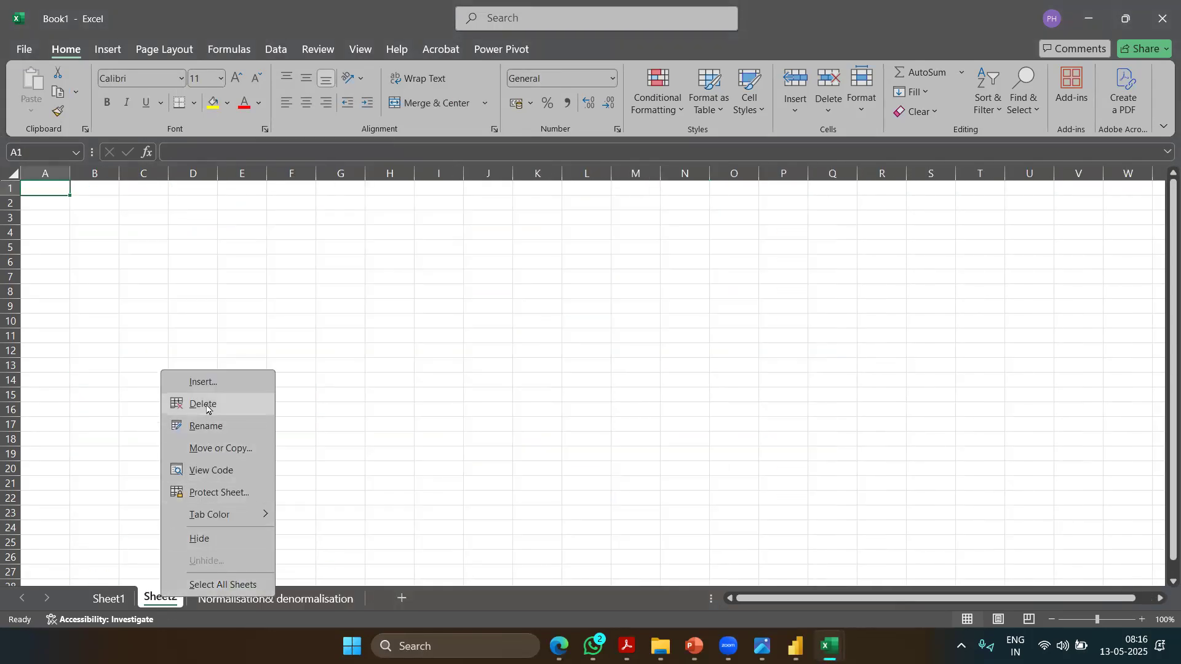
click(205, 406)
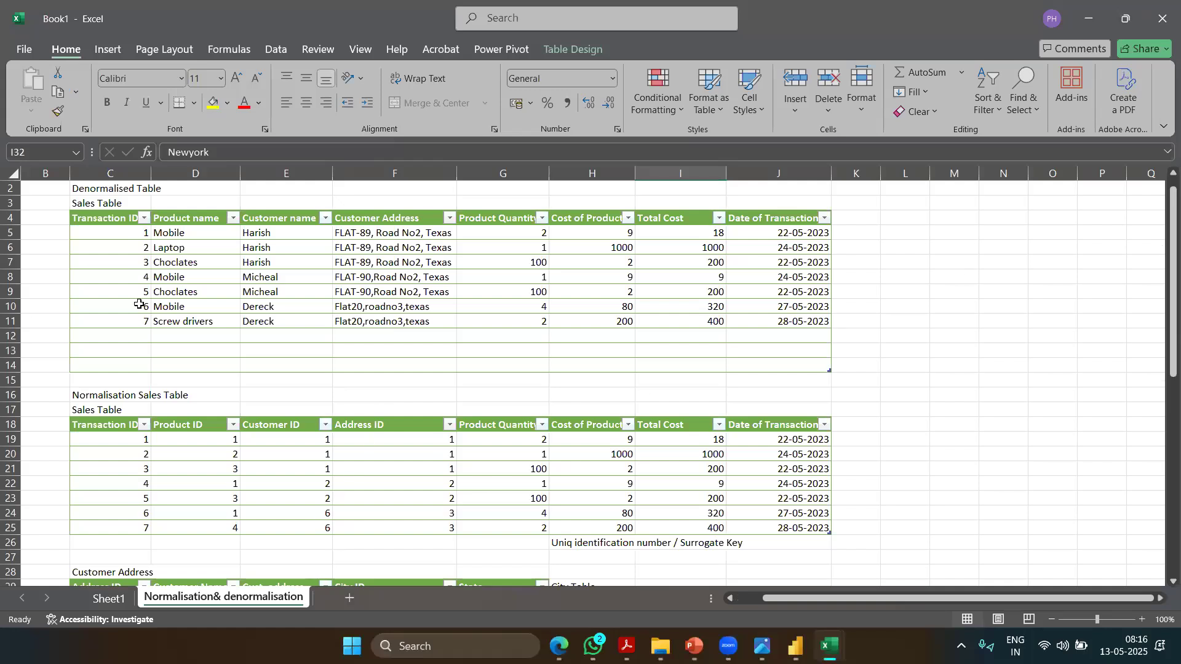
Step: Step through the Transaction ID column of the denormalised Sales Table down to its last row and back to the header
click(58, 215)
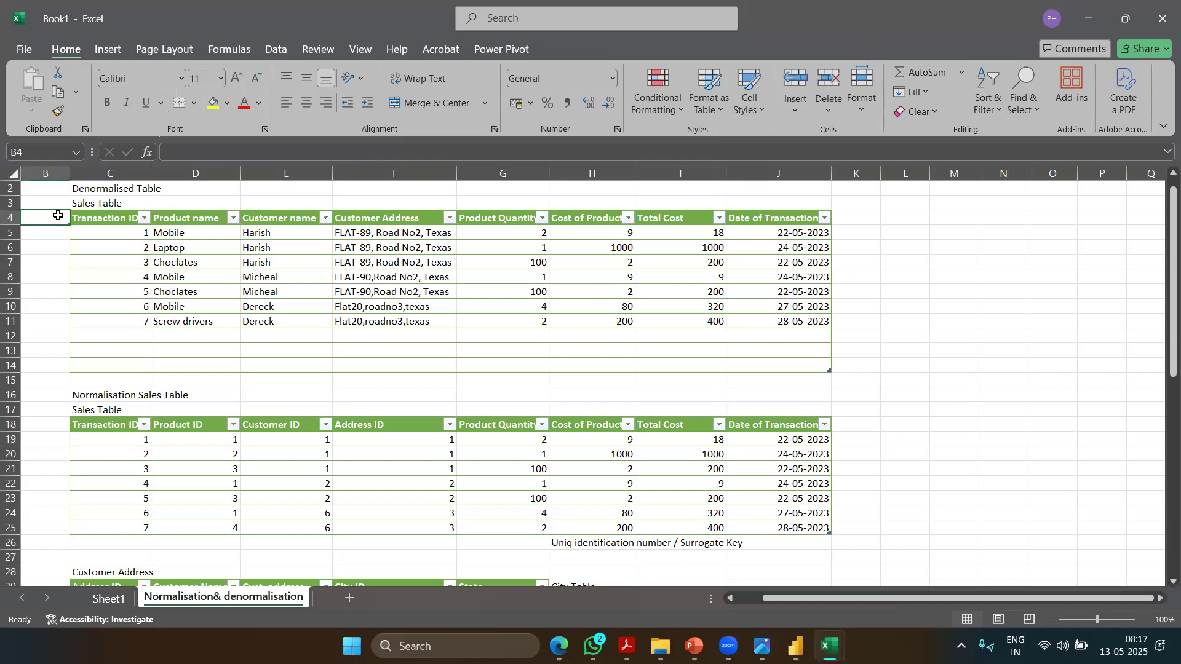
key(Right)
key(Down)
key(Down)
key(Down)
key(Down)
key(Down)
key(Down)
key(Down)
key(Down)
key(Down)
key(Down)
key(Down)
key(Down)
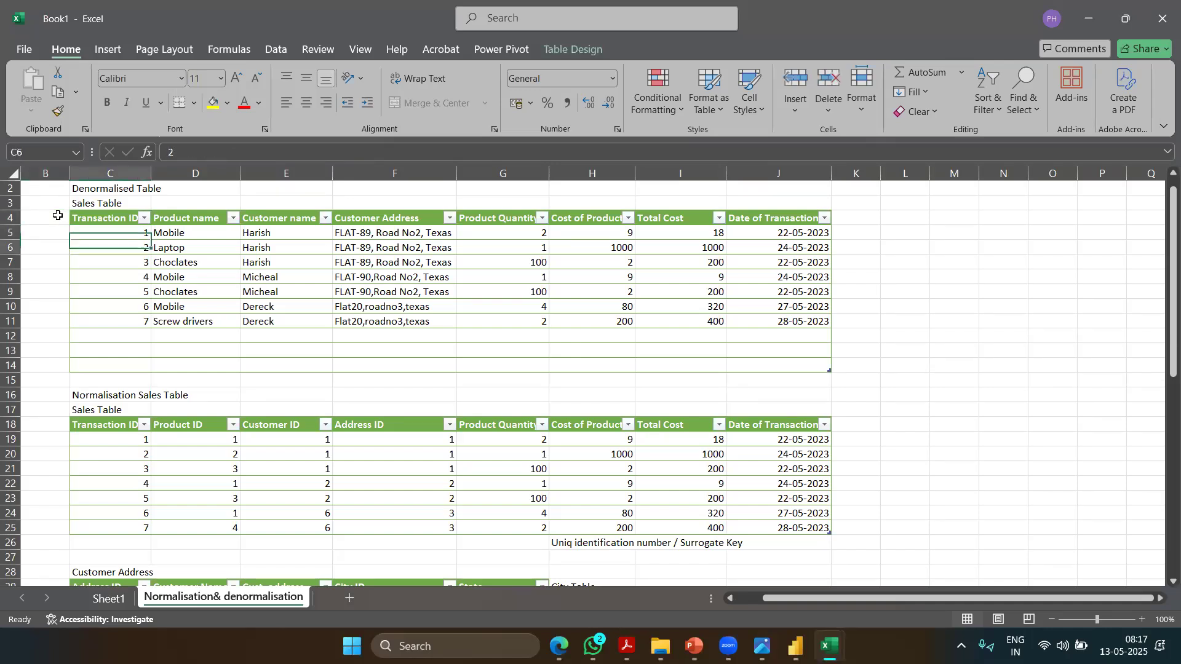
key(Up)
key(Up)
key(Up)
key(Up)
key(Up)
key(Up)
key(Up)
key(Up)
key(Up)
key(Up)
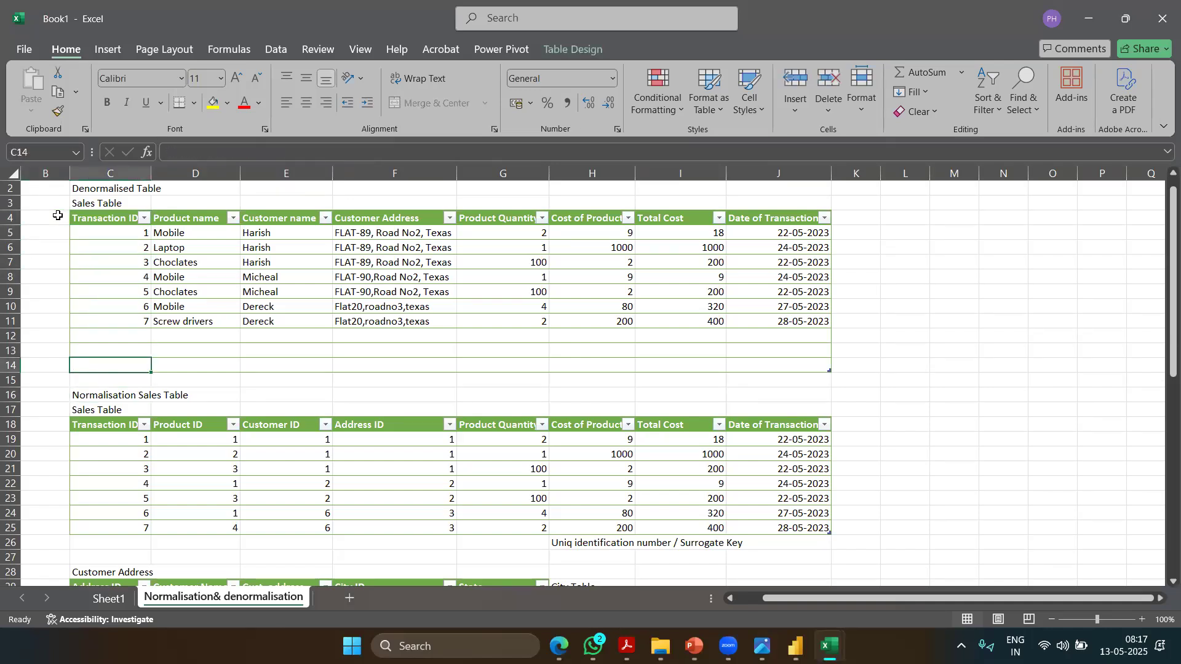
key(Up)
key(Up)
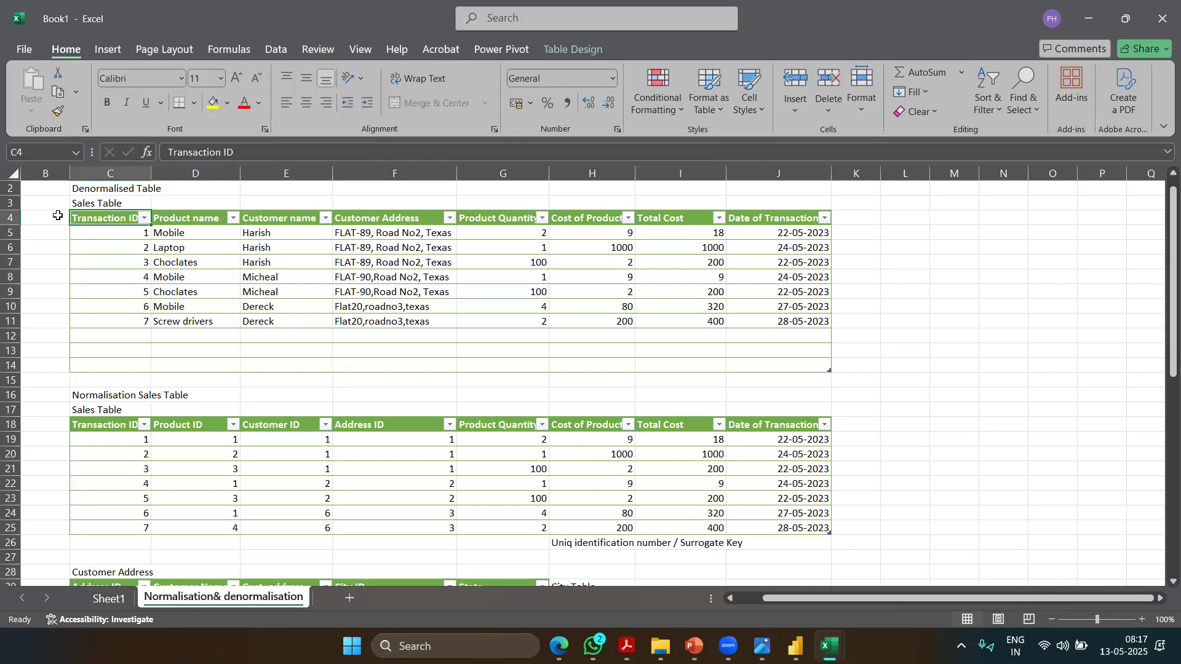
Step: Highlight the denormalised table's header and first transaction across all columns, from Transaction ID to Date of Transaction
key(shift+Down)
key(shift+Down)
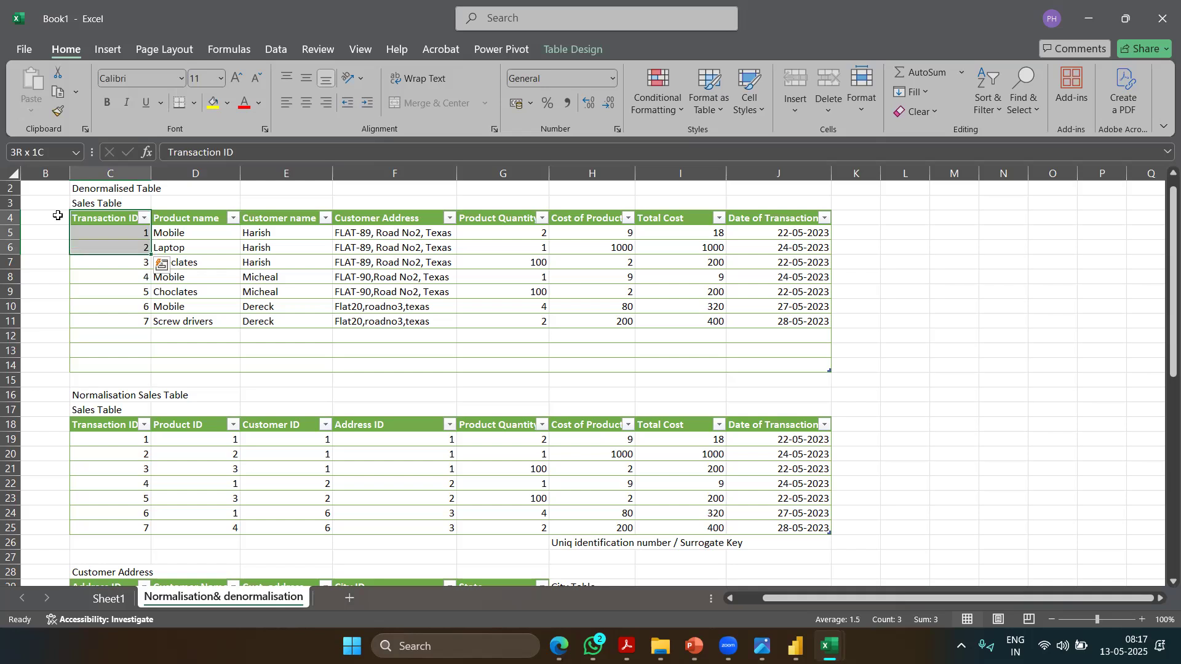
key(shift+Down)
key(shift+Down)
key(shift+Up)
key(shift+Up)
key(shift+Up)
key(shift+Up)
key(shift+Down)
key(shift+Right)
key(shift+Right)
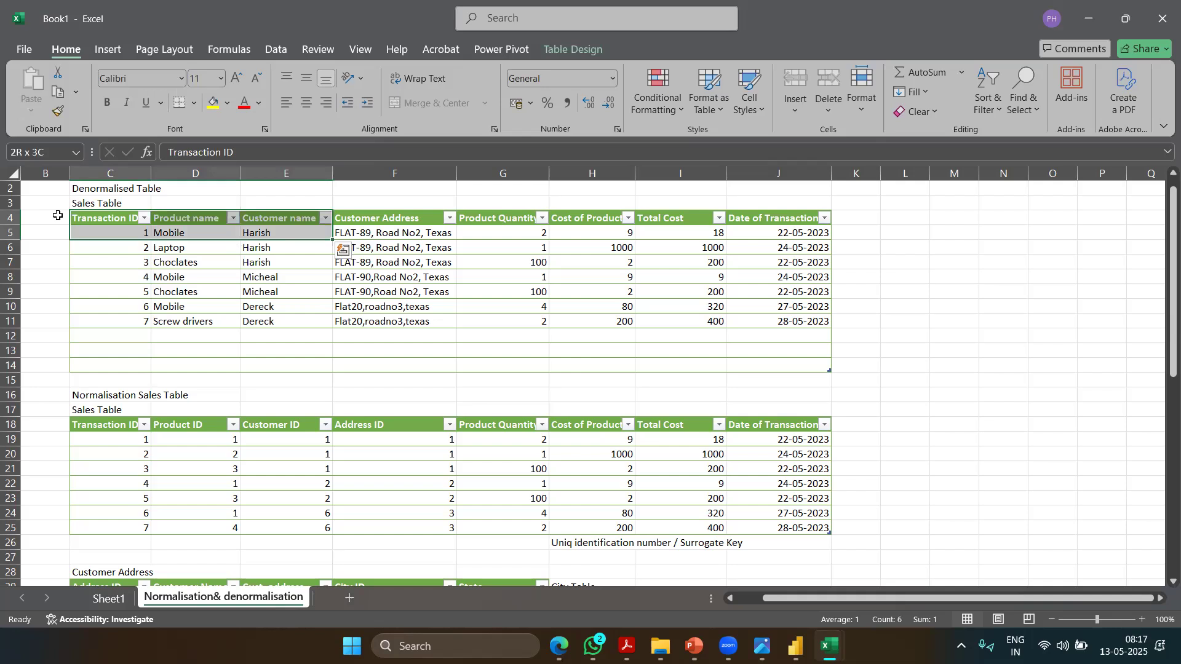
key(shift+Right)
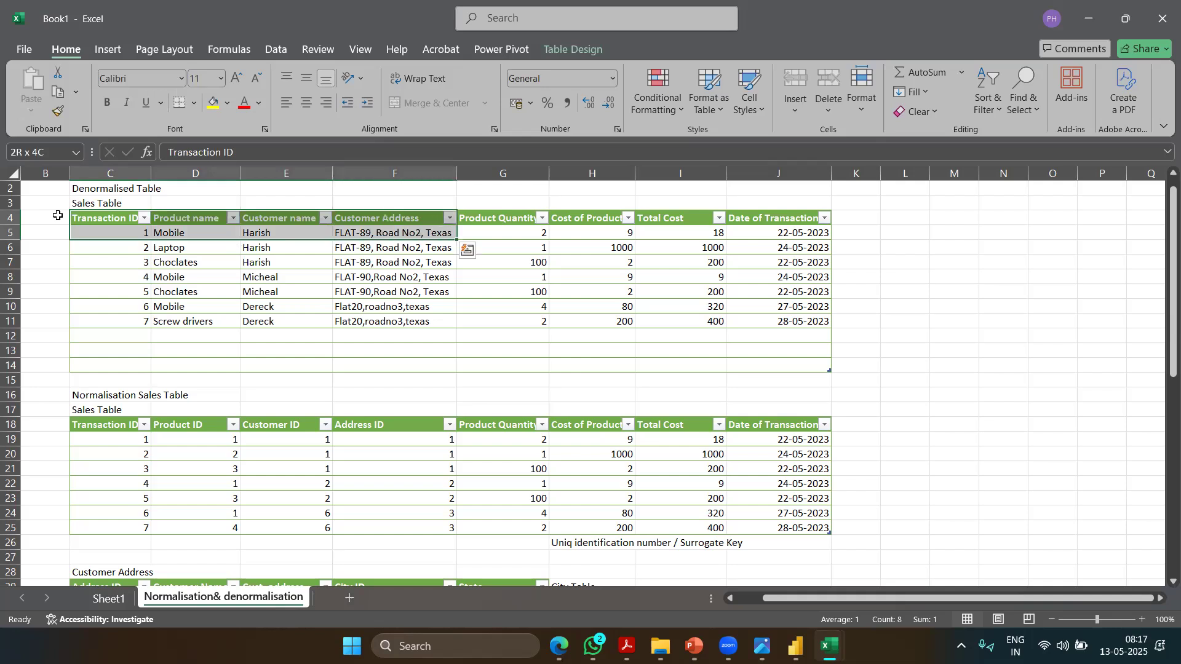
key(shift+Right)
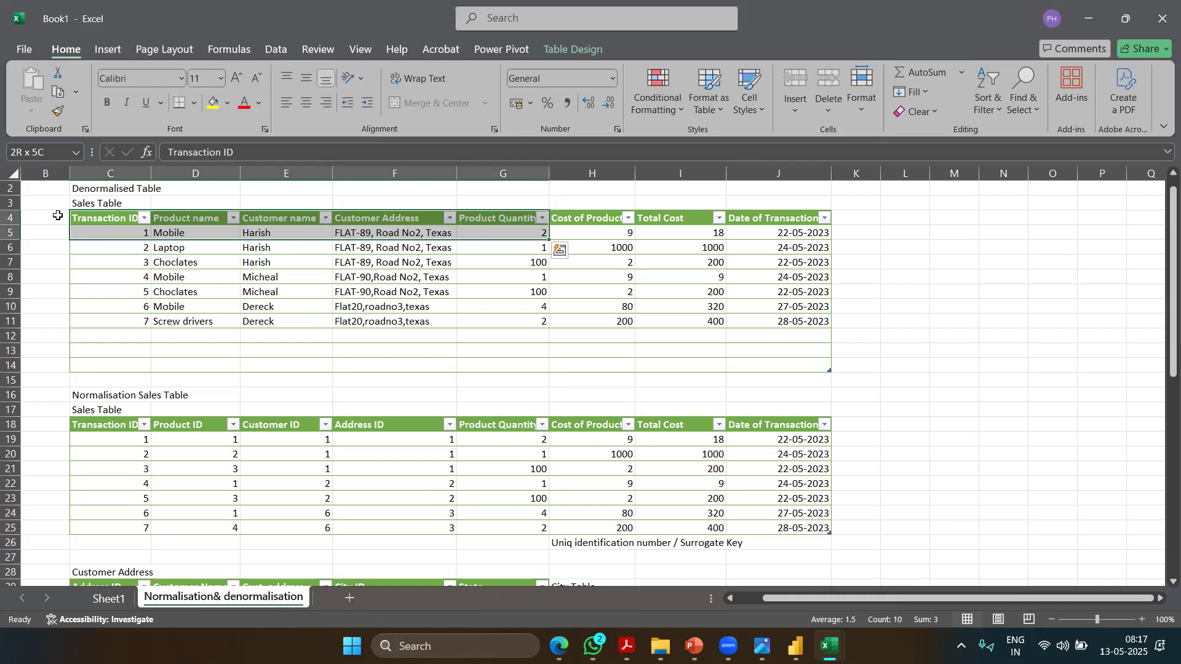
key(shift+Right)
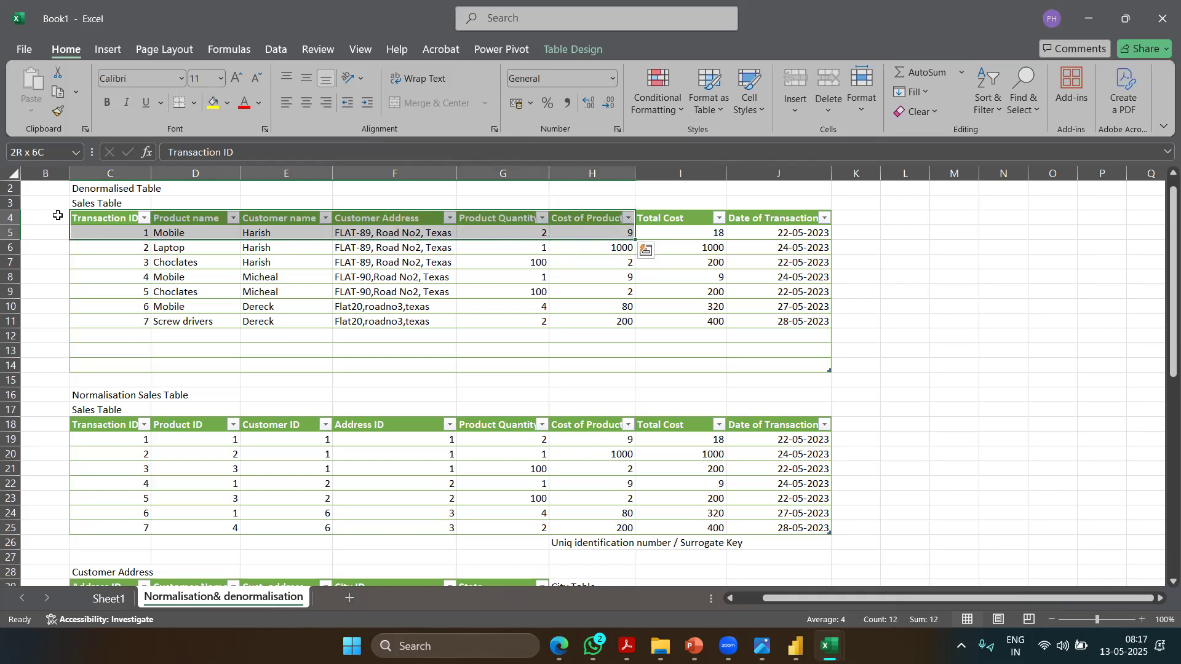
key(shift+Right)
key(shift+Right)
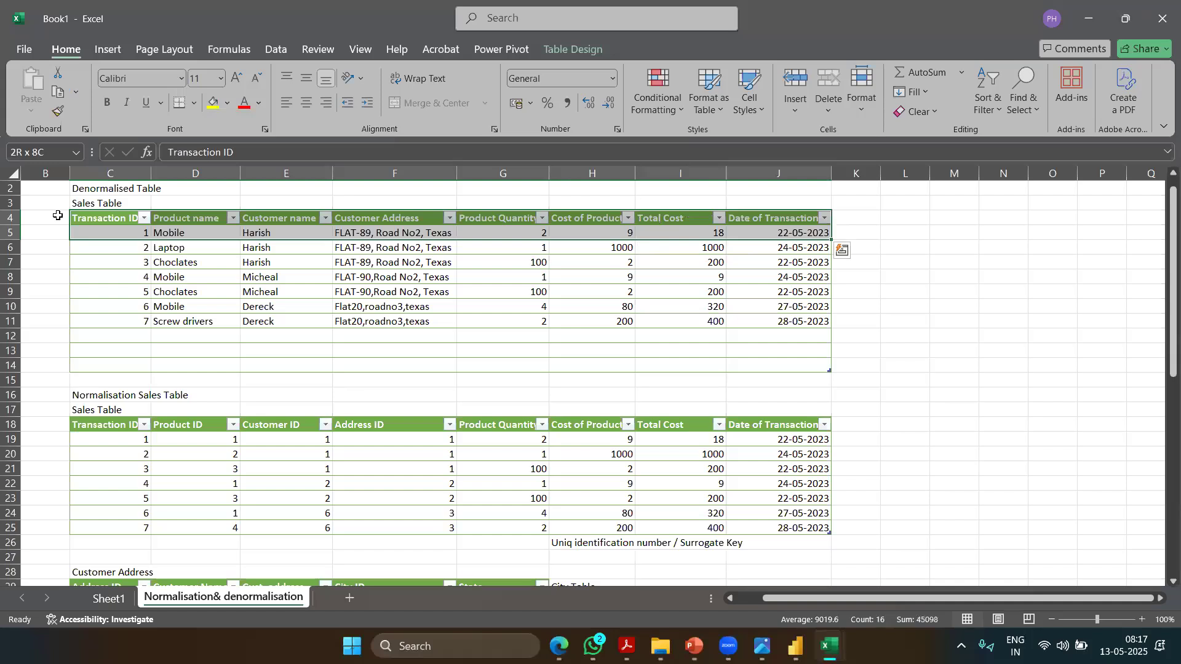
Step: Extend the highlight in the denormalised Sales Table to cover all records through transaction 7
key(shift+Down)
key(shift+Down)
key(shift+Down)
key(shift+Down)
key(shift+Down)
key(shift+Down)
key(shift+Down)
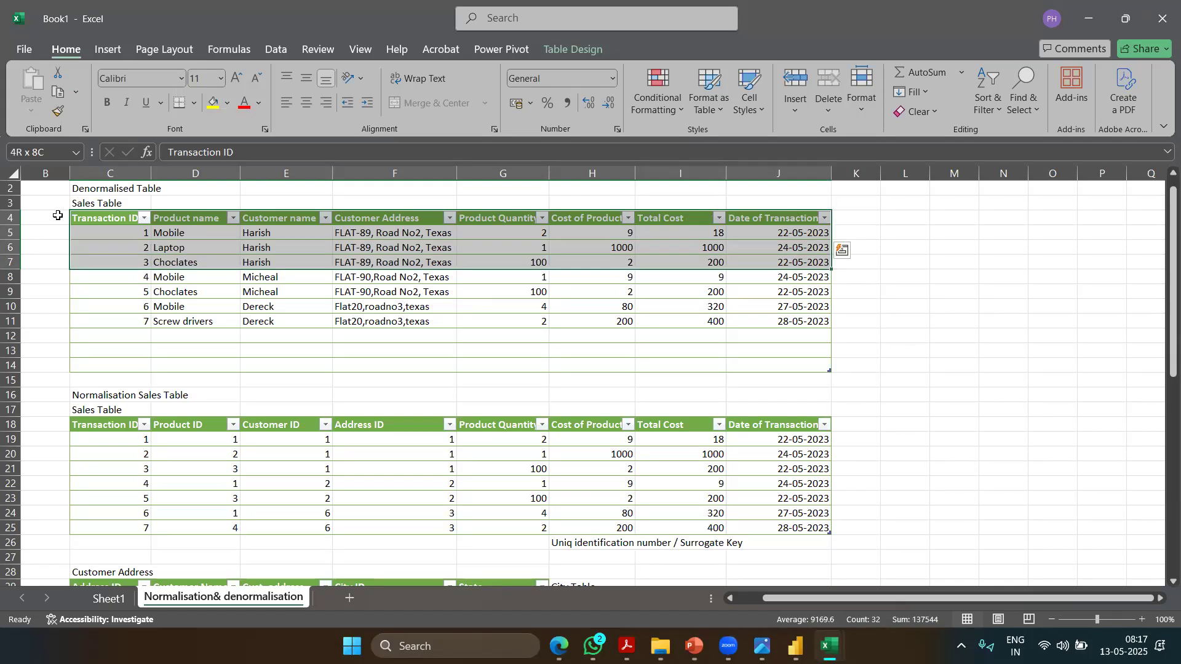
key(shift+Up)
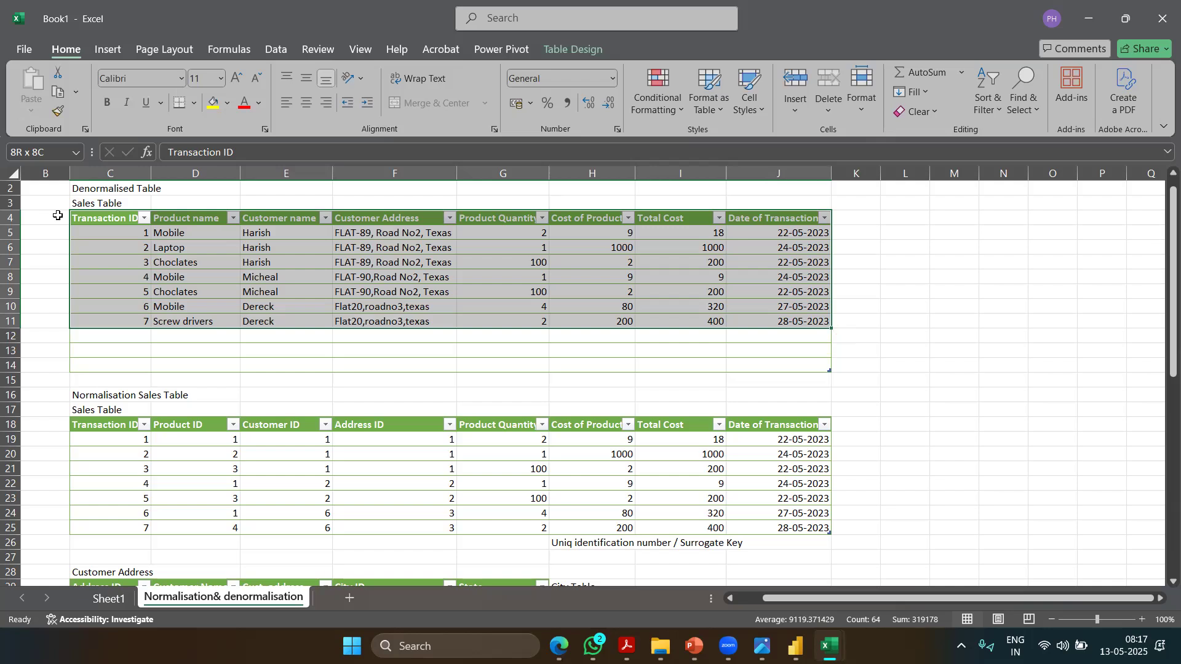
key(shift+Up)
key(shift+Up)
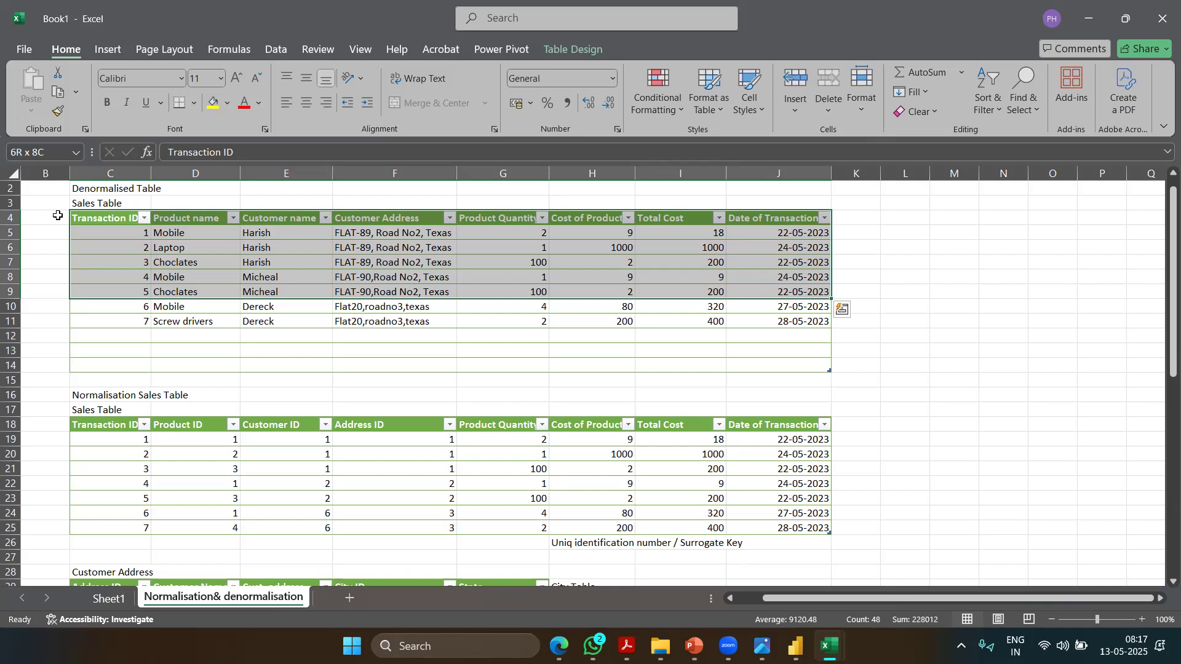
key(shift+Down)
key(shift+Down)
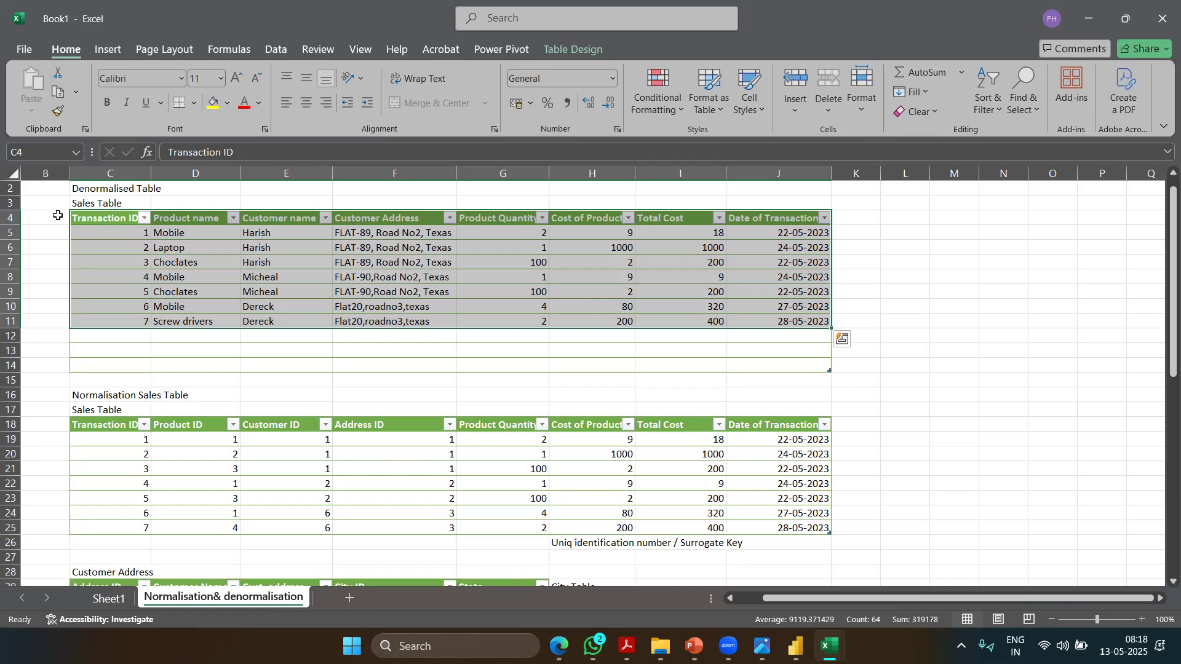
Step: Narrow the denormalised table highlight to the first three transactions and expand it back to transaction 7
key(shift+Up)
key(shift+Up)
key(shift+Up)
key(shift+Up)
key(shift+Down)
key(shift+Down)
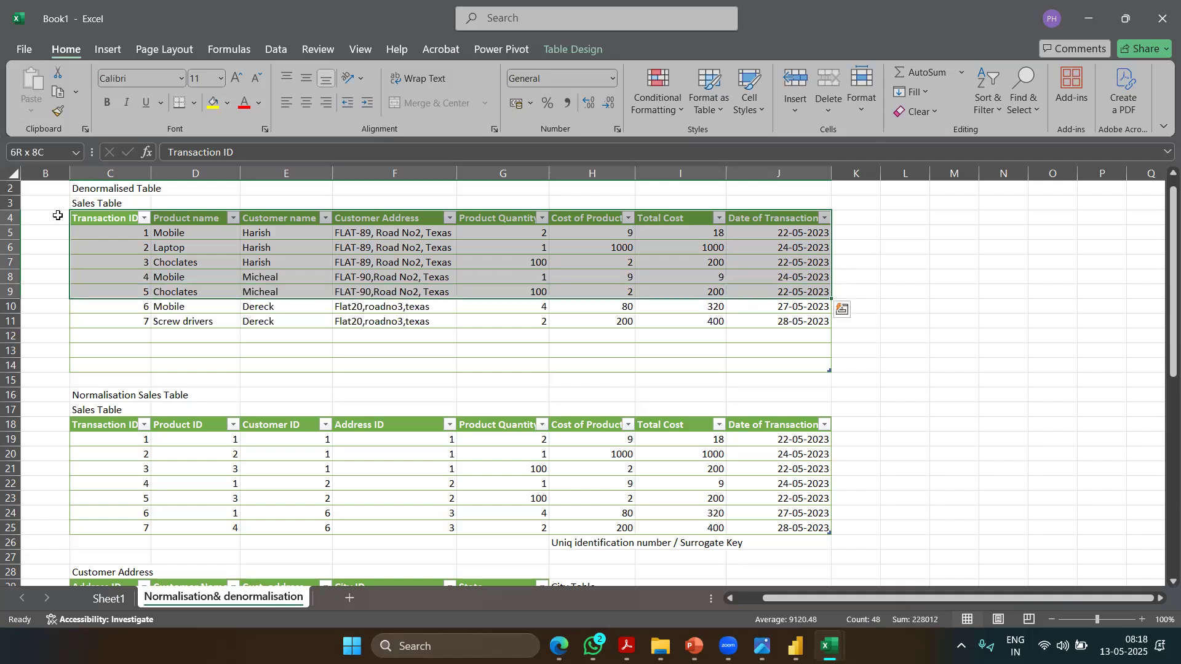
key(shift+Up)
key(shift+Up)
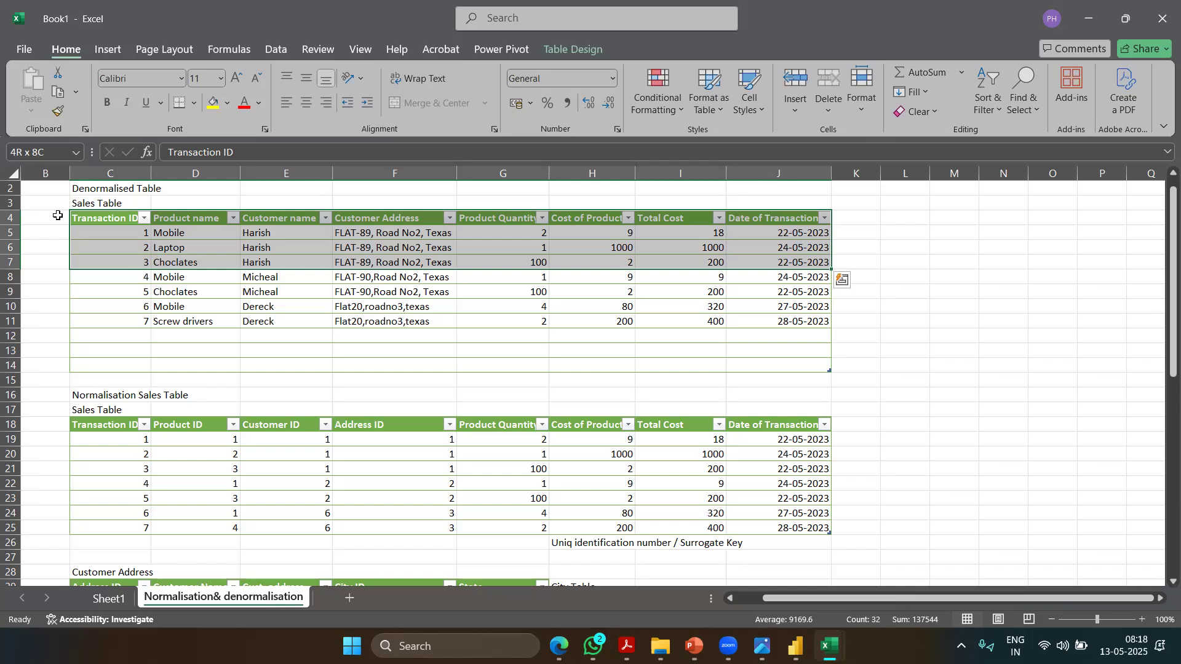
key(shift+Down)
key(shift+Down)
key(shift+Down)
key(shift+Down)
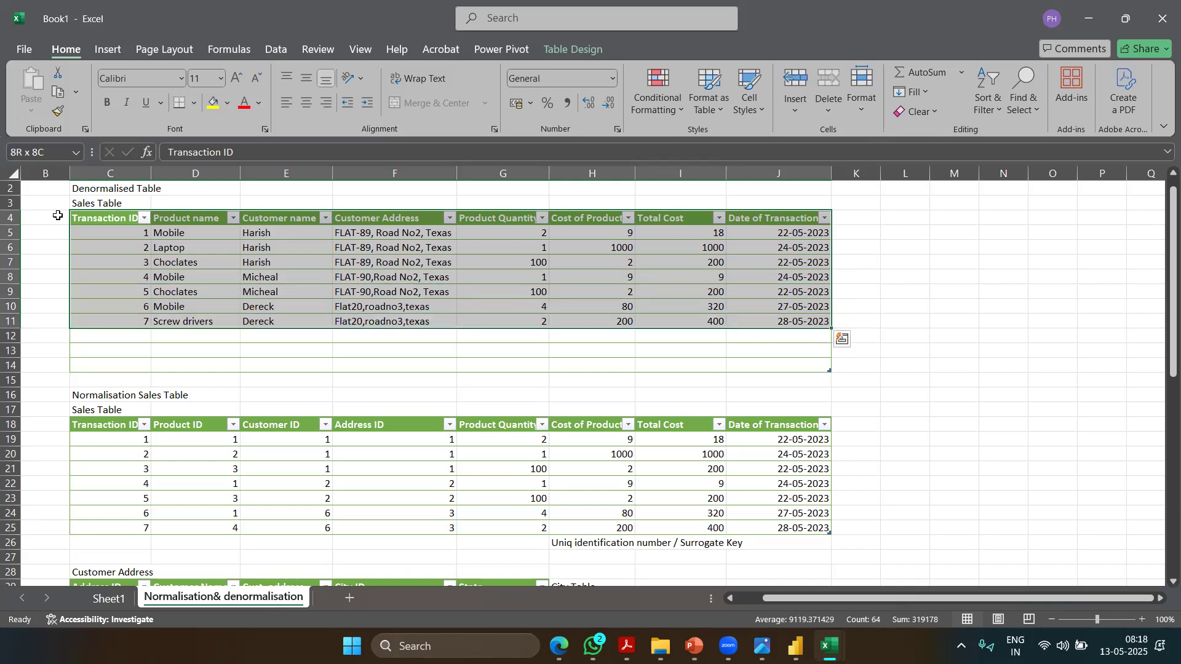
Step: Highlight the repeated customer name and address cells of transactions 1 to 3 in the denormalised table
key(Up)
key(Up)
key(Up)
key(Down)
key(Down)
key(Down)
key(Down)
key(Right)
key(Right)
key(shift+Down)
key(shift+Down)
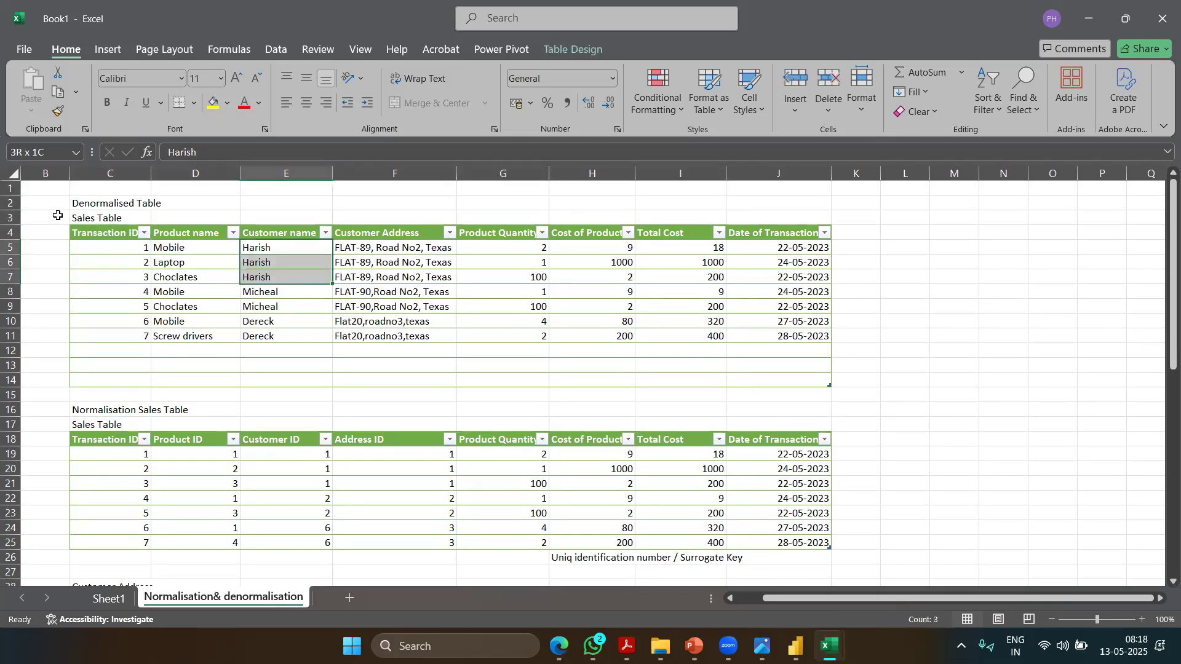
key(shift+Right)
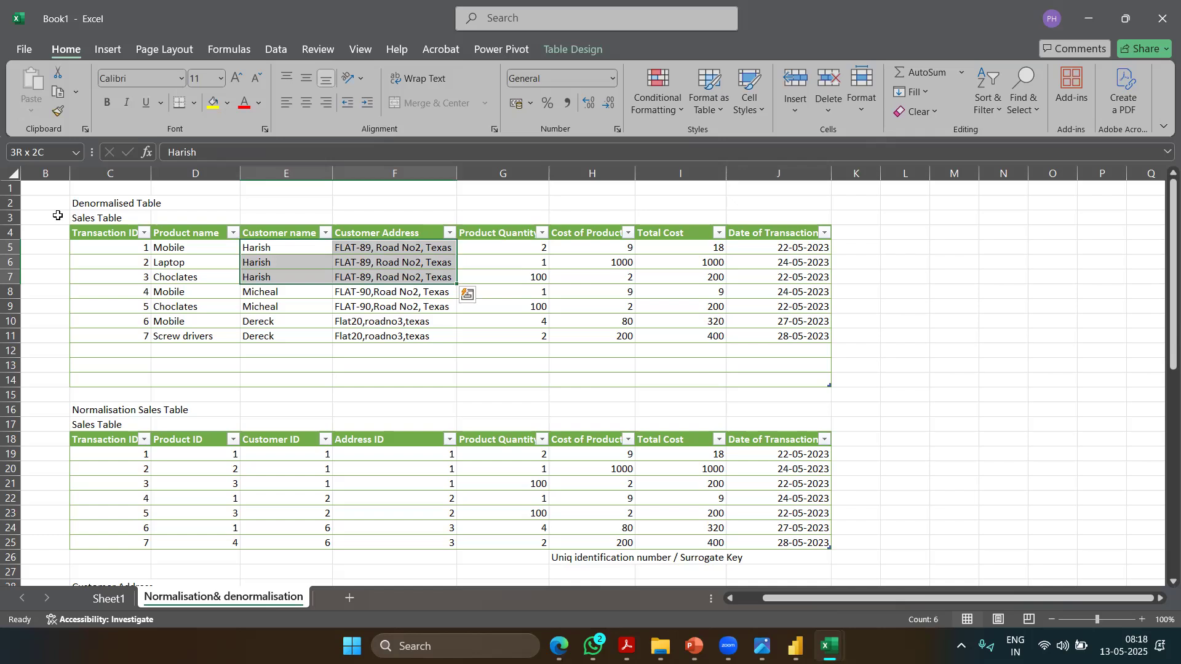
Step: Move to the customer name of transaction 4, return to transaction 1 and highlight cells E5:F7 again
key(Down)
key(Down)
key(Down)
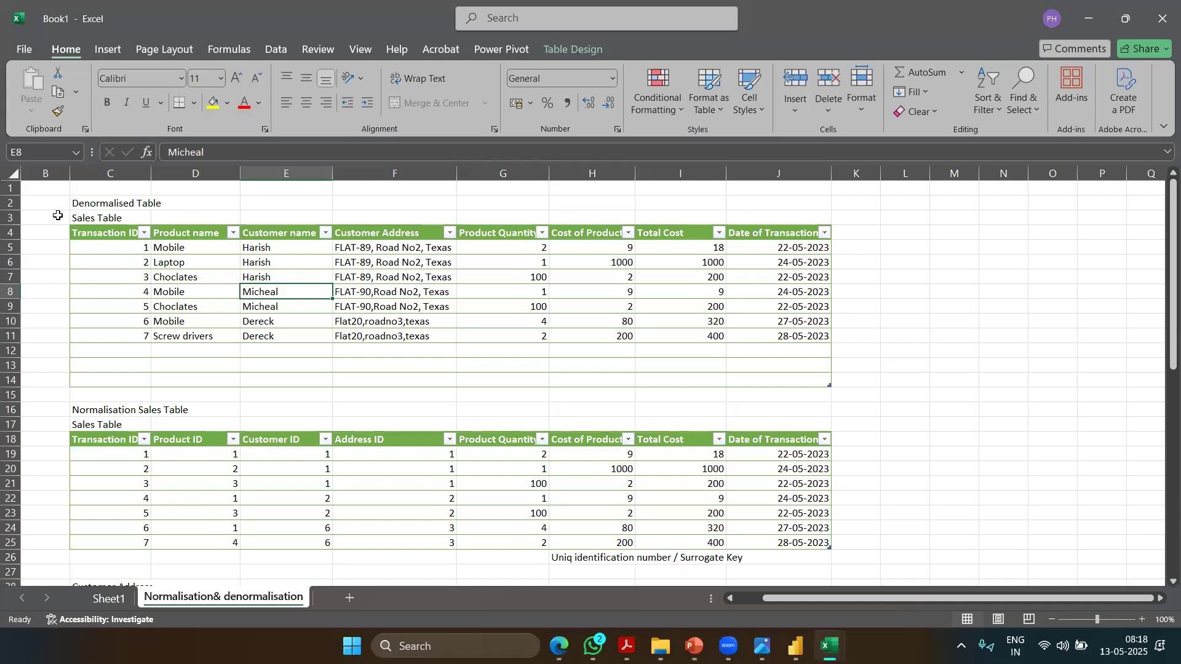
key(Left)
key(Up)
key(Up)
key(Up)
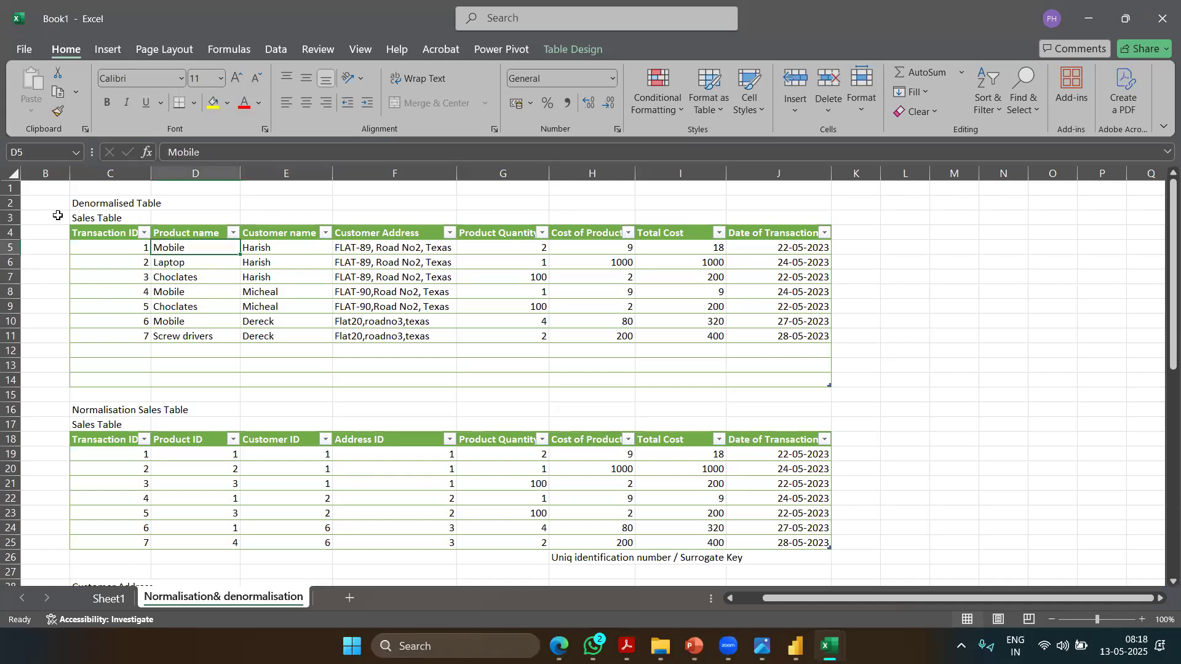
key(Right)
key(shift+Down)
key(shift+Down)
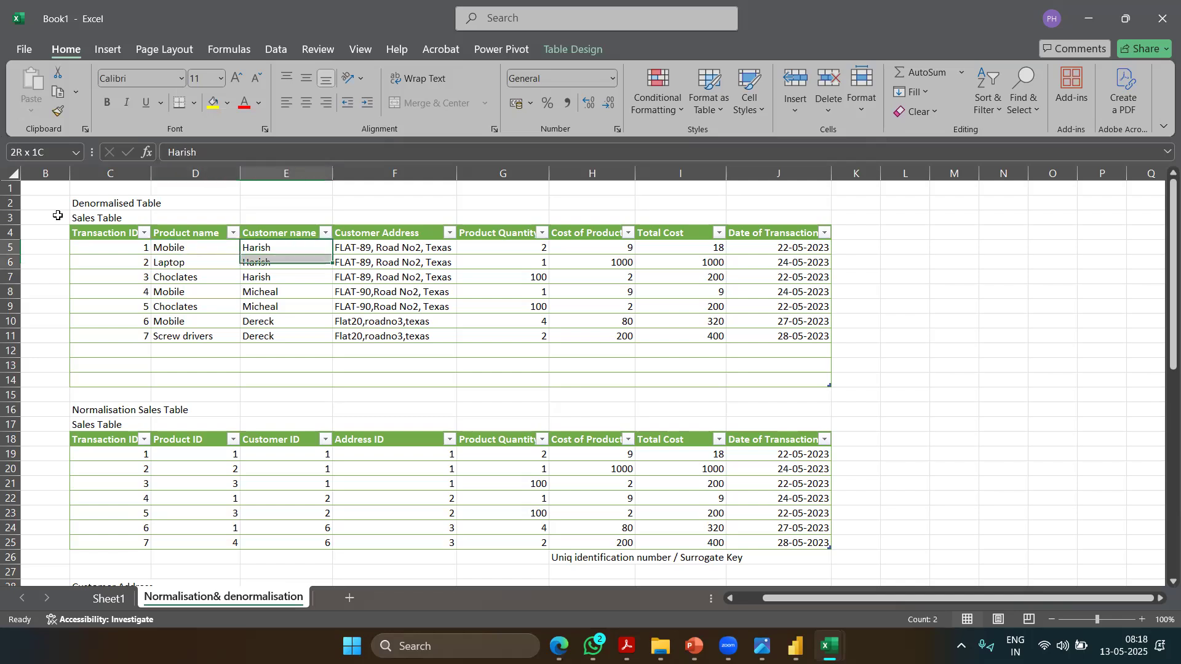
key(shift+Right)
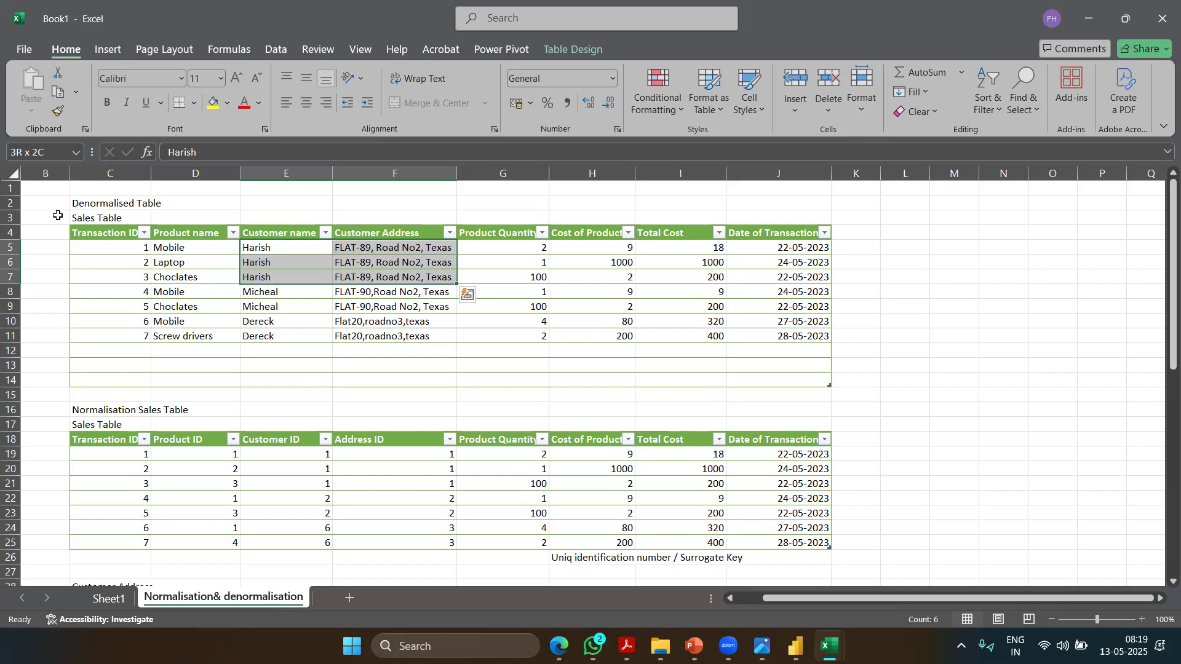
Step: Highlight the Address ID values of the first three transactions in the normalised Sales Table
key(Down)
key(Down)
key(Down)
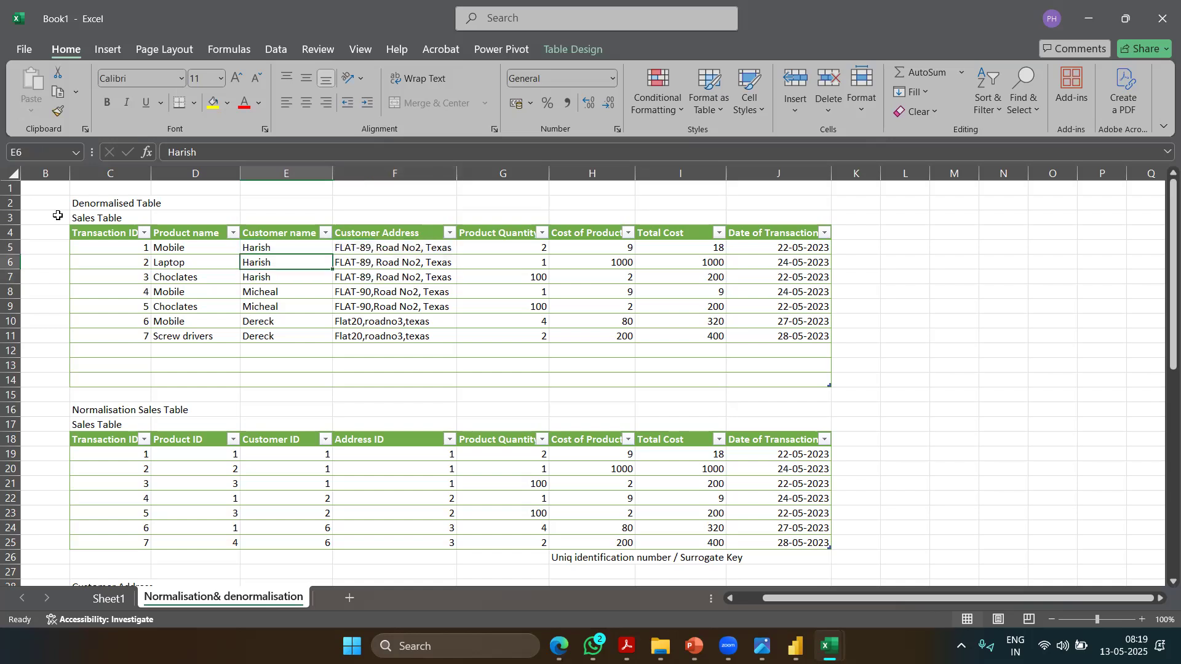
key(Down)
key(Down)
key(Down)
key(Down)
key(Down)
key(Down)
key(Down)
key(Down)
key(Down)
key(Down)
key(Down)
key(Down)
key(Right)
key(Up)
key(shift+Down)
key(shift+Down)
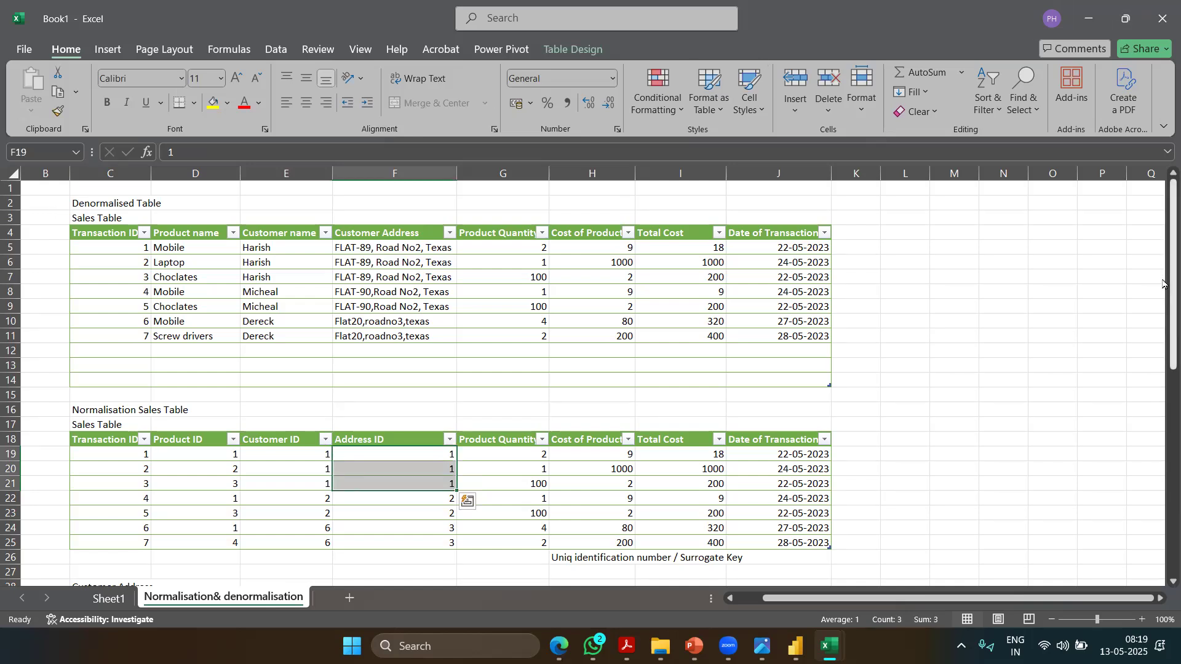
Step: Highlight the whole normalised Sales Table, from the Transaction ID header to the last transaction date
drag(1162, 266, 1162, 369)
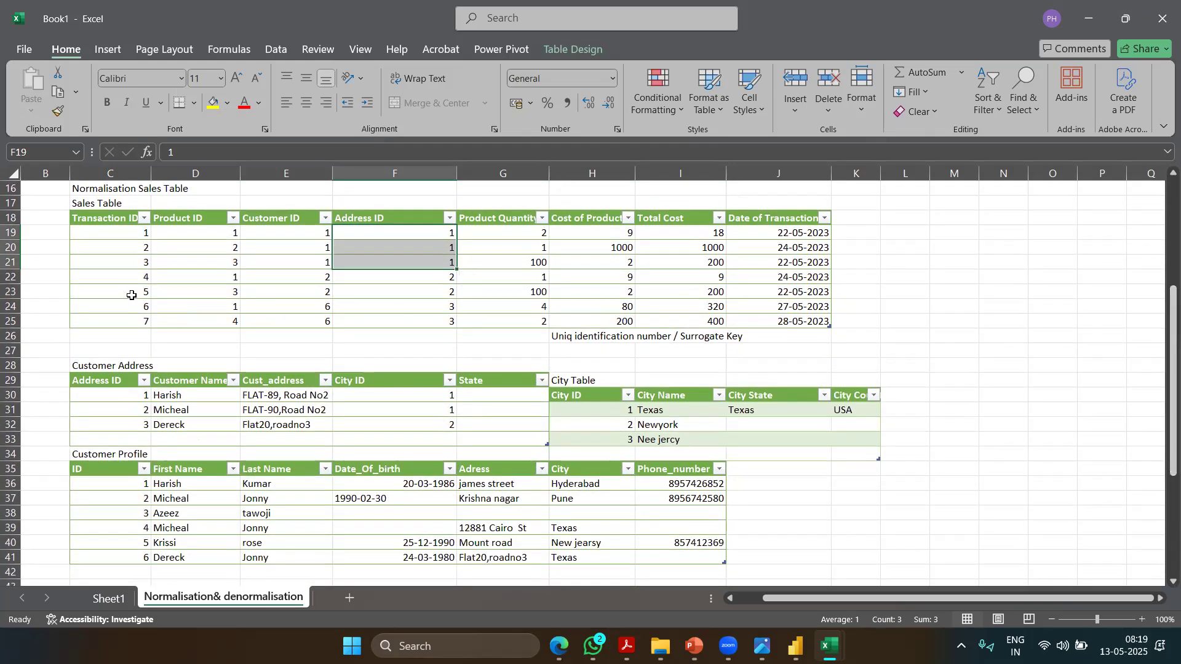
click(117, 277)
drag(97, 220, 751, 315)
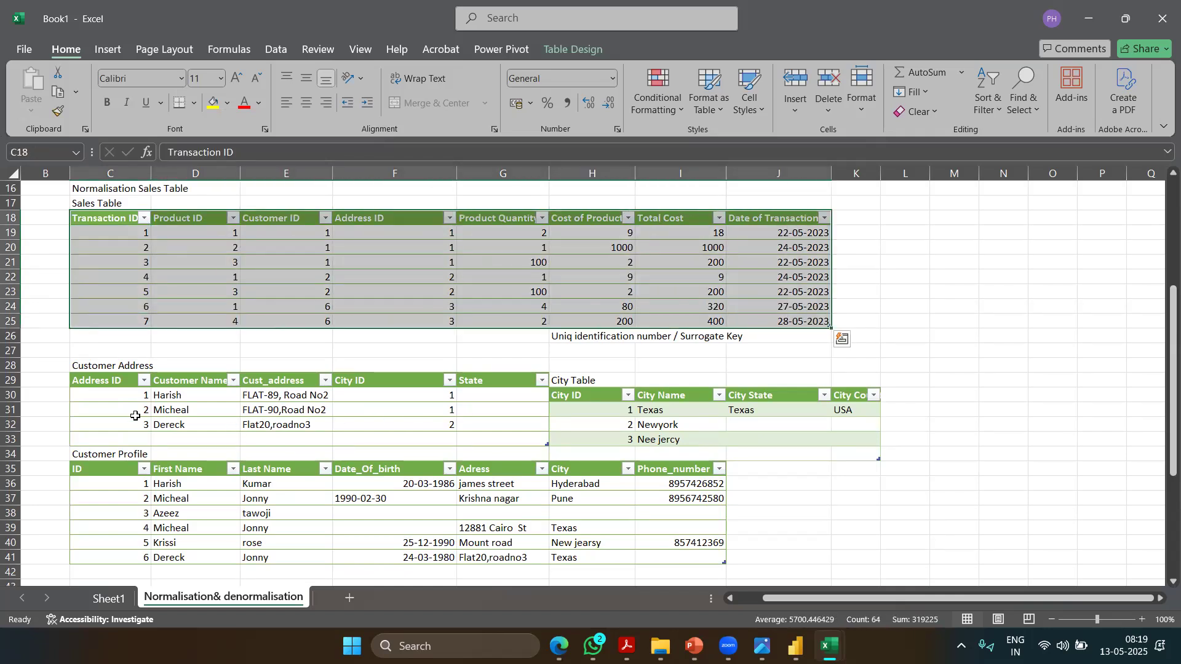
Step: Highlight the Customer Address table's header and three records, from the Address ID column to the State column
click(109, 372)
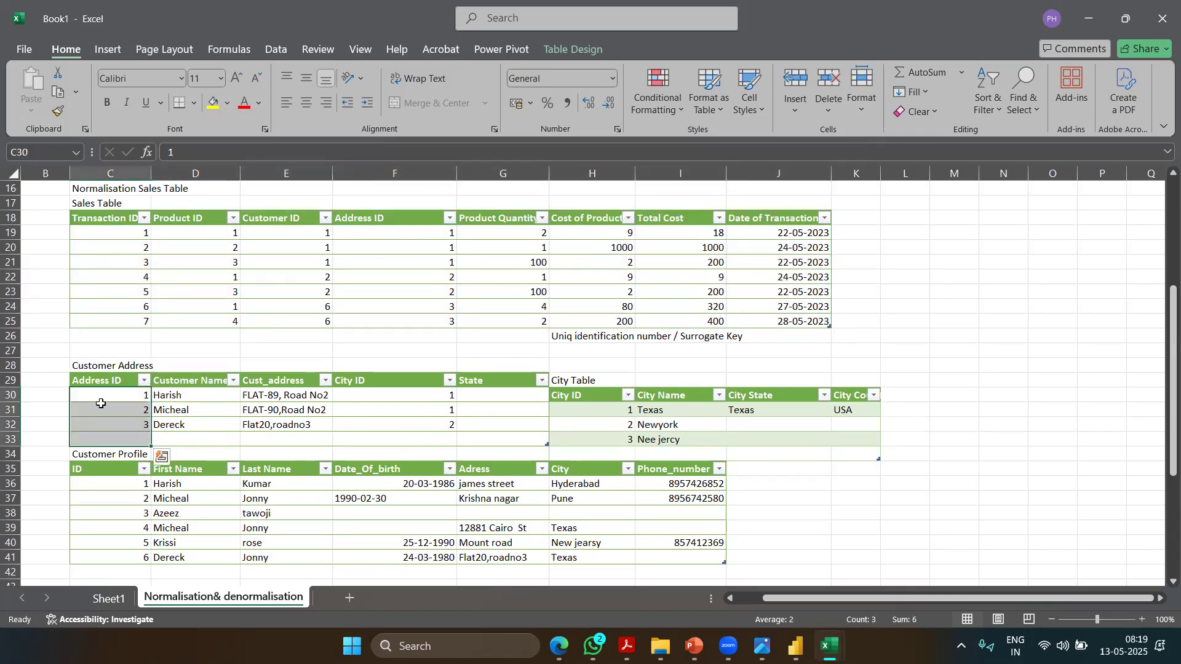
click(105, 372)
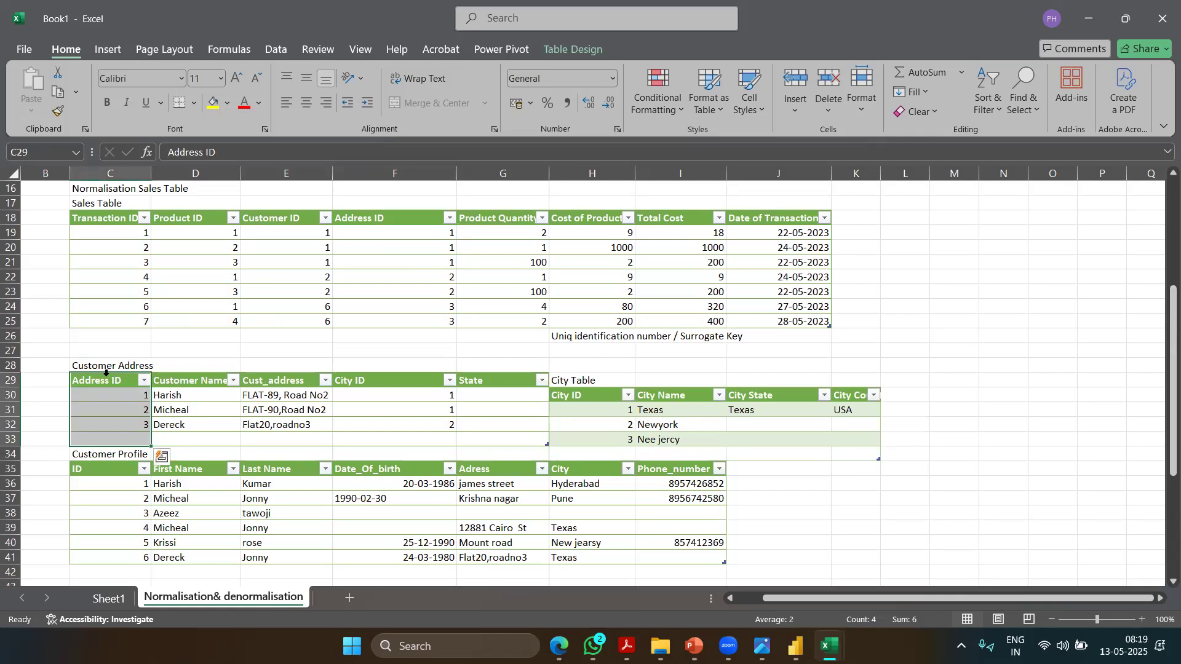
key(Up)
key(Down)
key(shift+Down)
key(shift+Down)
key(shift+Down)
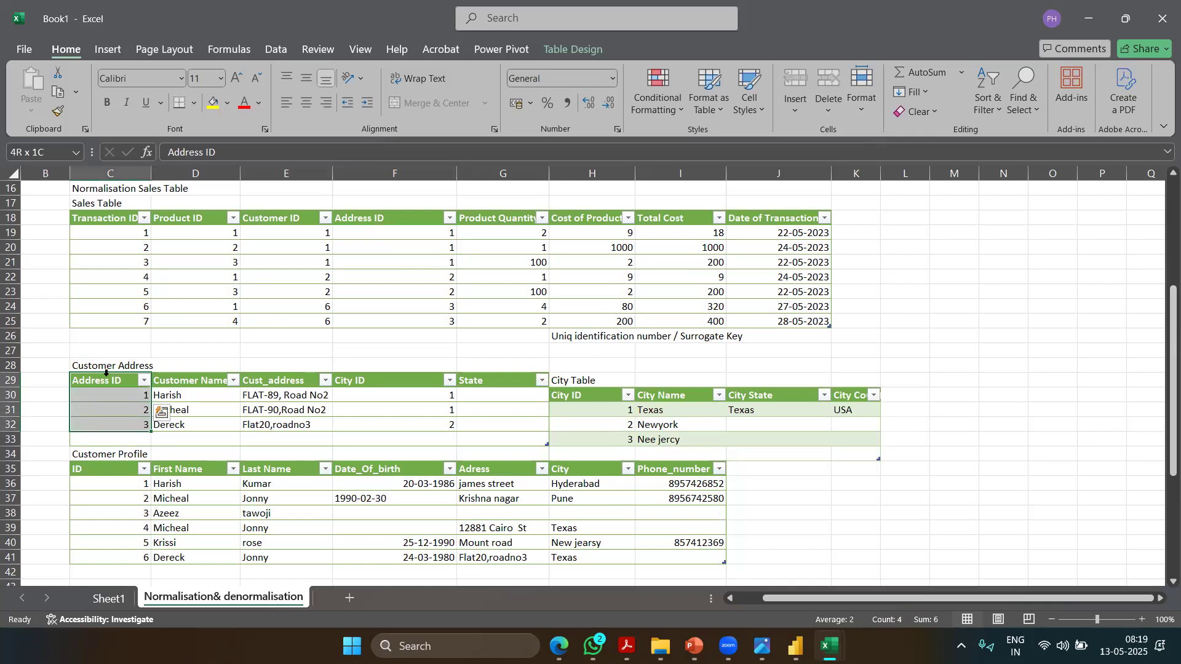
key(shift+Right)
key(shift+Right)
key(shift+Right)
key(shift+Right)
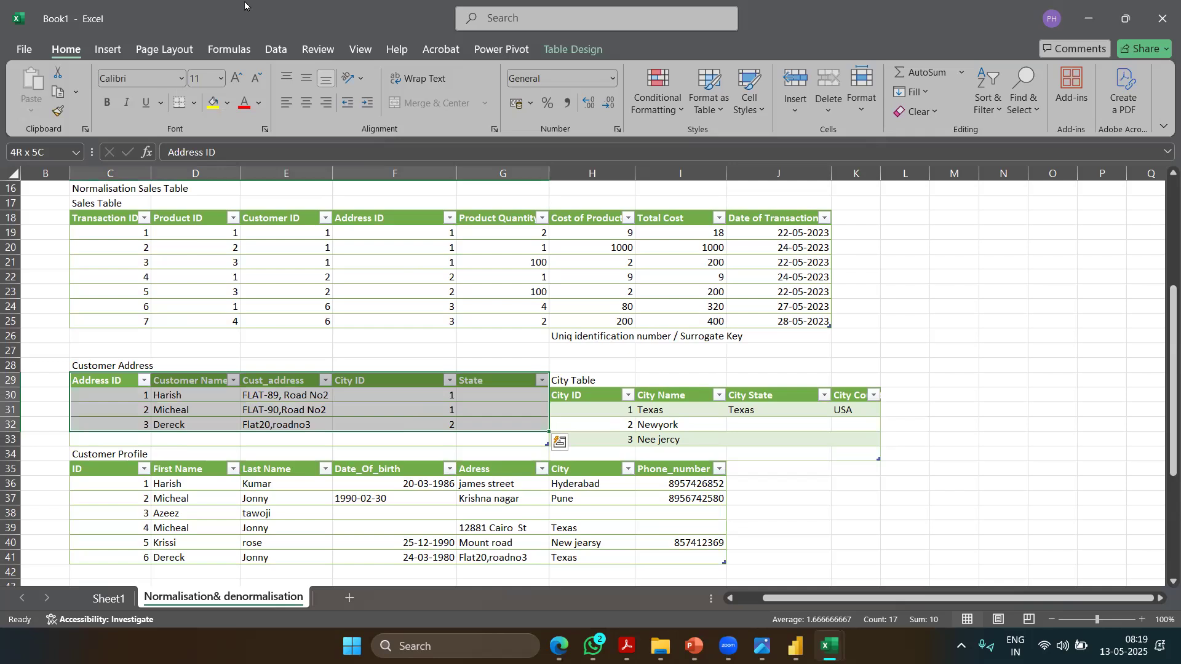
click(245, 6)
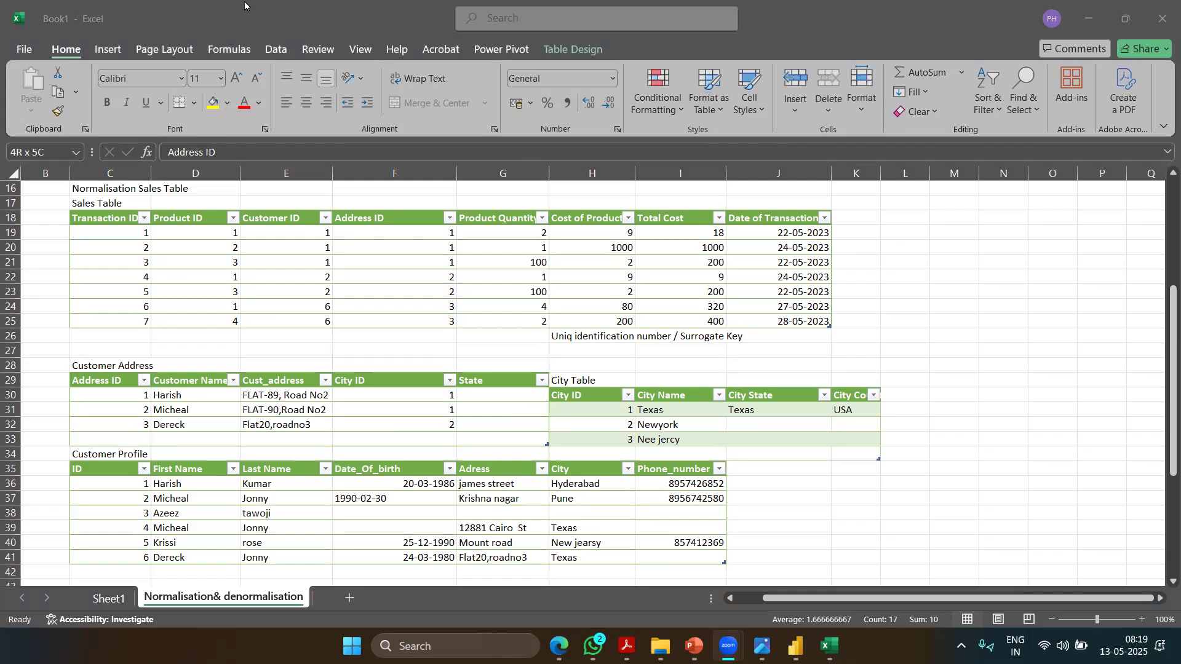
click(132, 392)
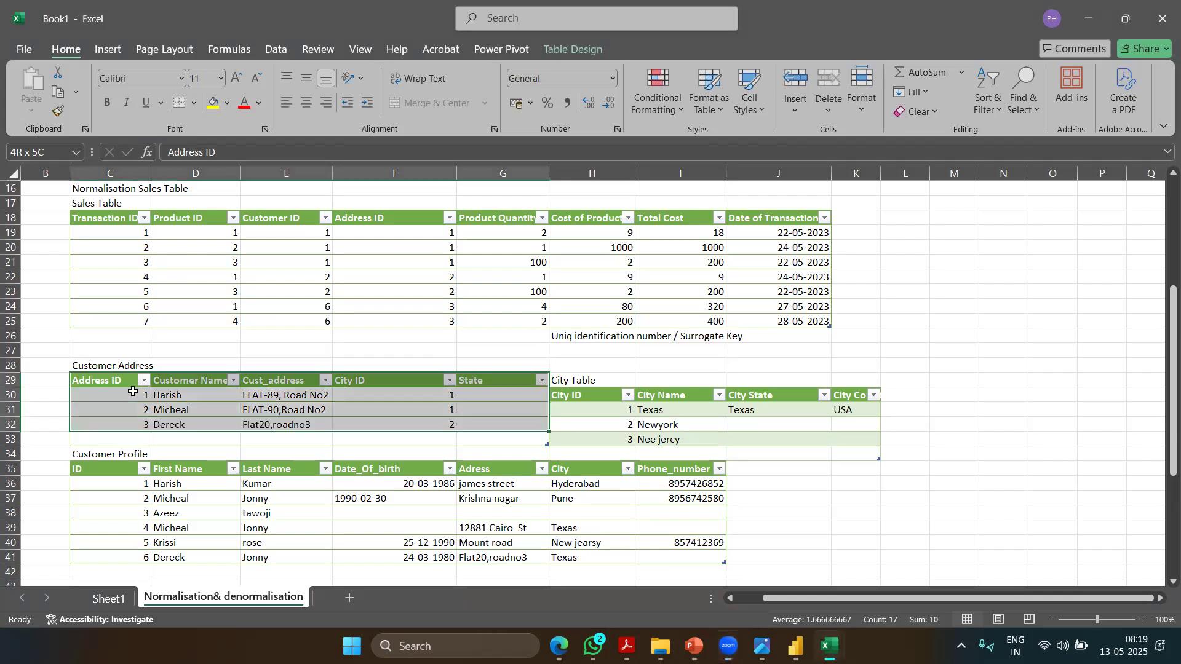
Step: Highlight the IDs, names and addresses of the three Customer Address records, ending on the third record's address
click(132, 391)
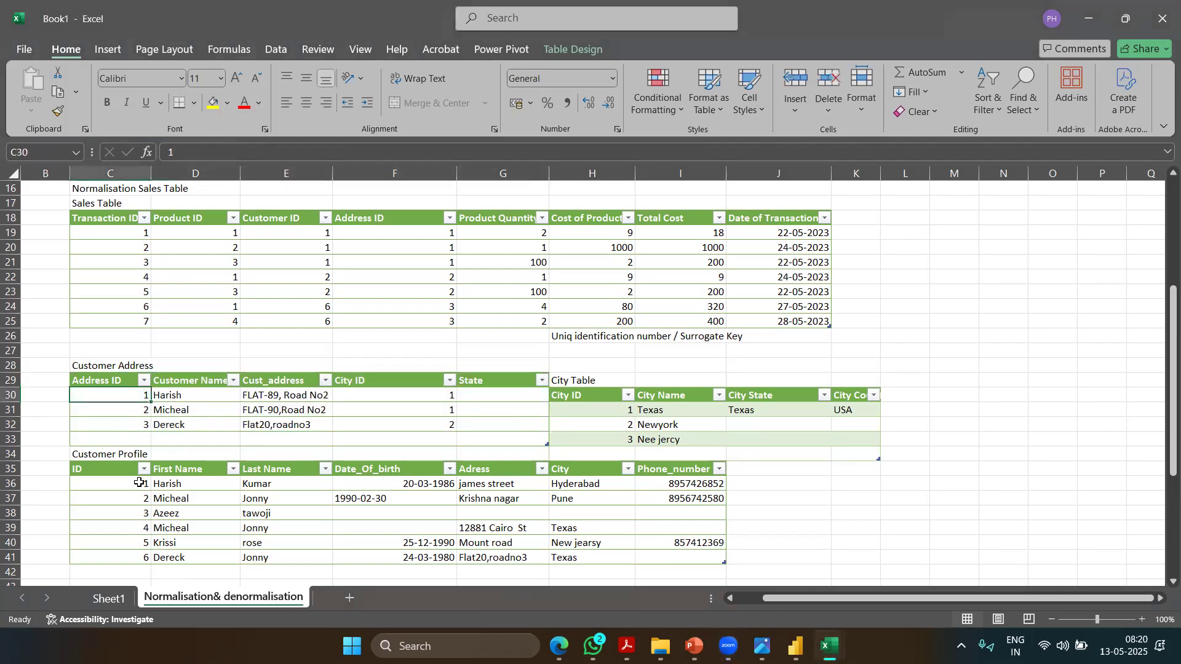
drag(145, 397, 261, 422)
click(261, 422)
Step: Highlight the IDs and first names of all Customer Profile records, and the Prod_ID column of the Product Profile table
drag(1164, 319, 1162, 354)
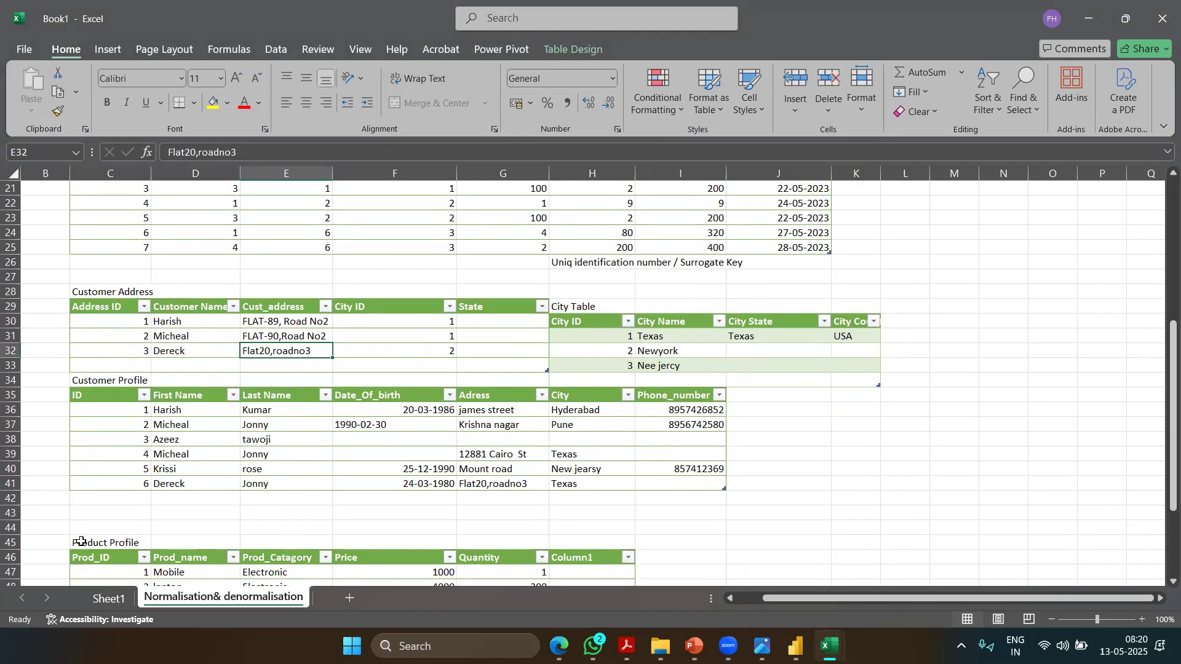
drag(114, 409, 224, 478)
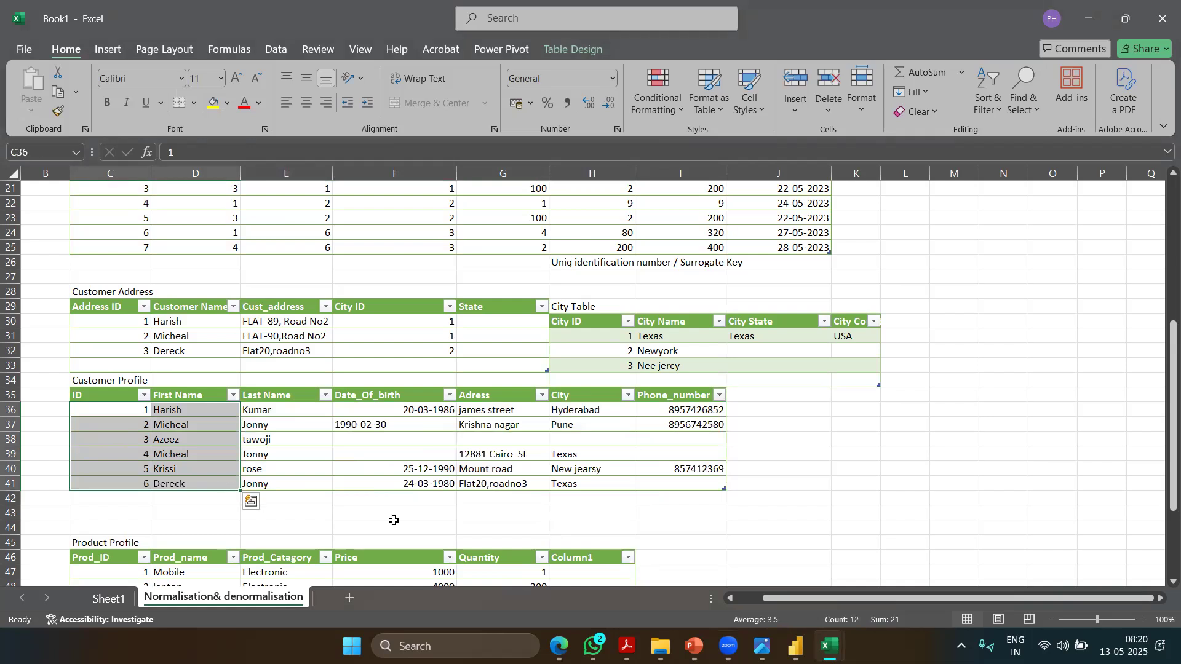
drag(1163, 365, 1162, 415)
drag(120, 457, 143, 509)
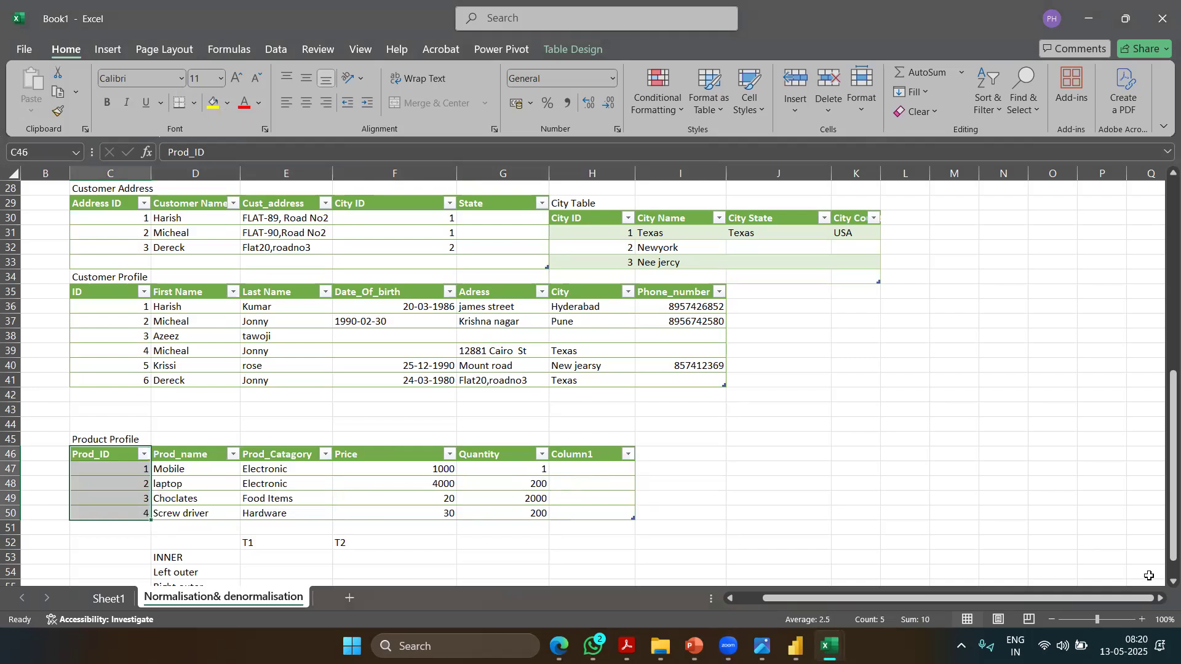
Step: Highlight transaction 1 in the normalised Sales Table from its Product ID to its Product Quantity
drag(1163, 512, 1163, 404)
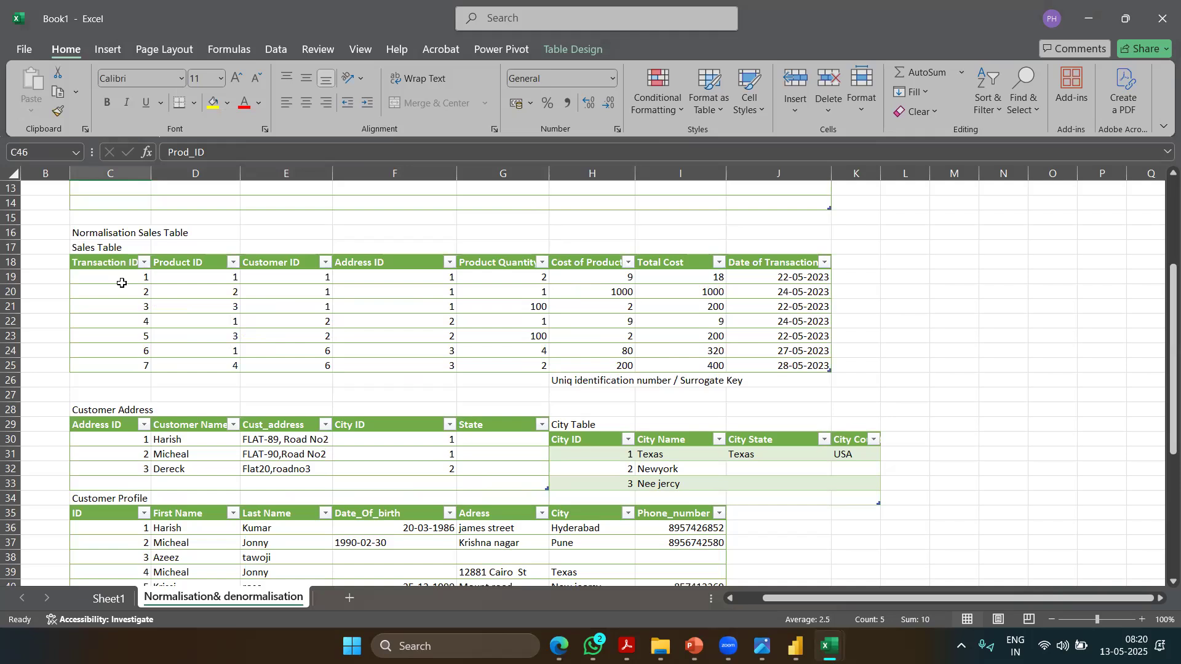
click(233, 275)
click(267, 274)
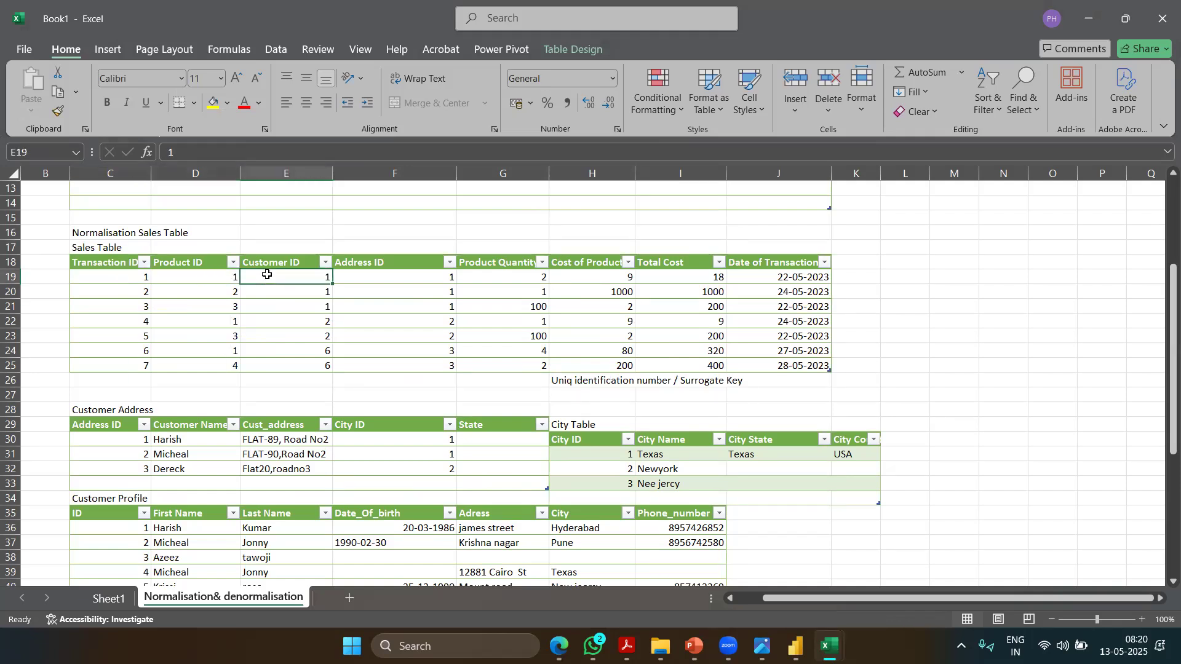
drag(175, 277, 465, 278)
Step: Compare the customer addresses of transactions 2 and 1 in the Denormalised Table with transaction 1's Address ID in the normalised table
drag(1166, 336, 1162, 252)
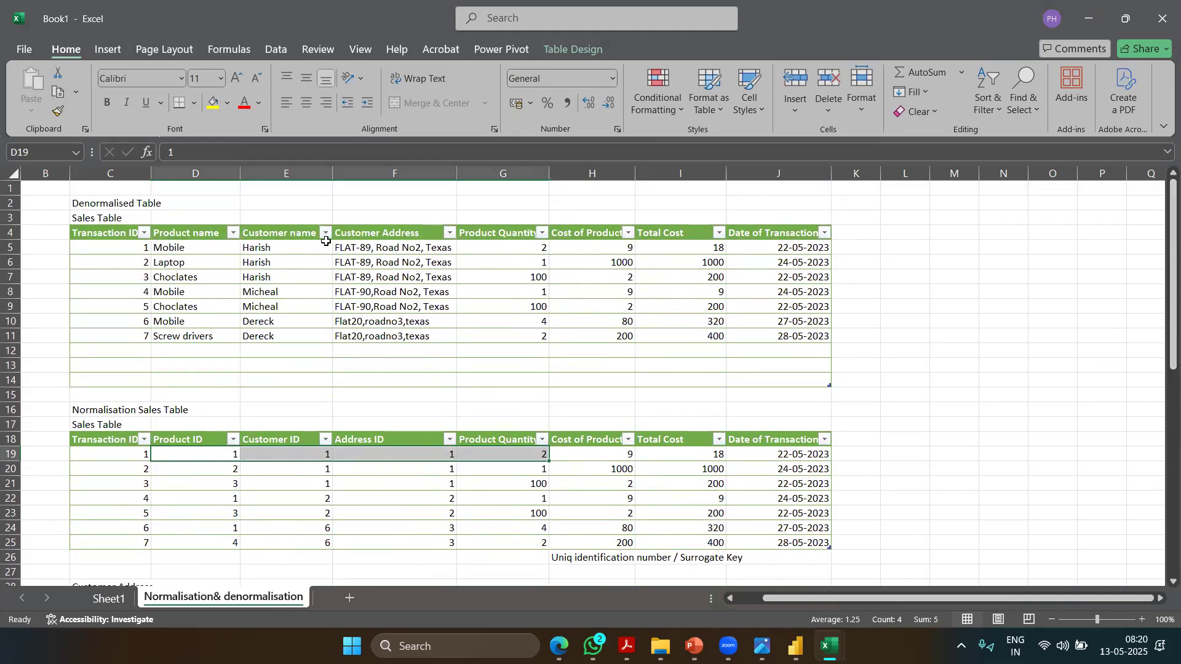
click(412, 261)
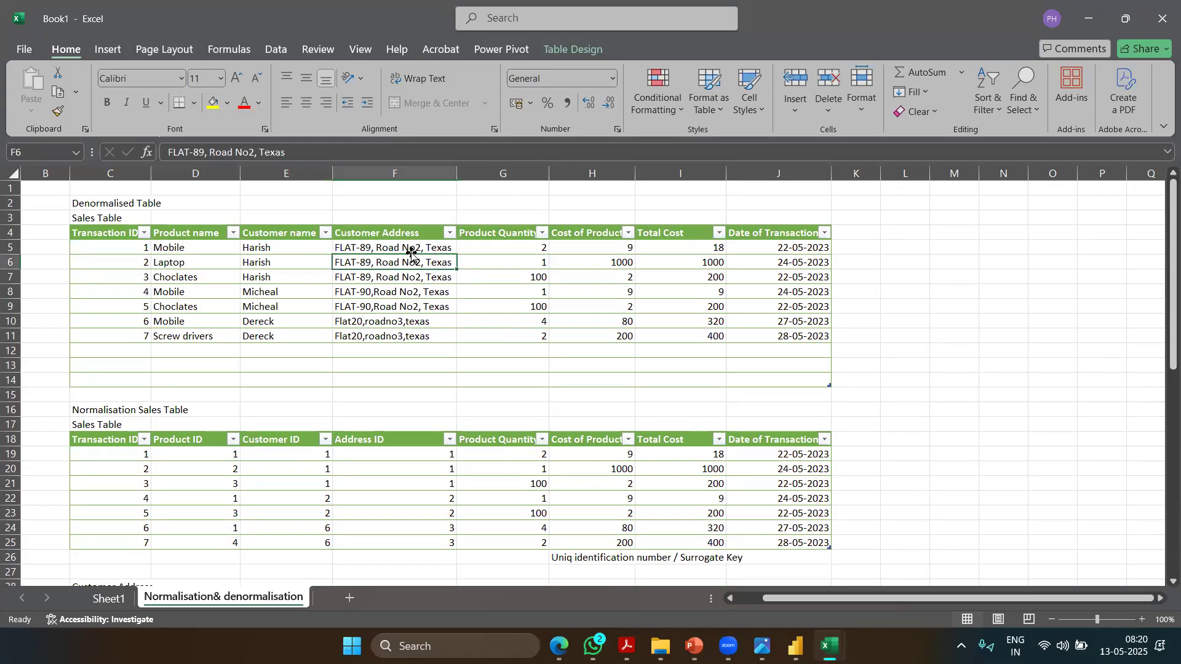
click(413, 242)
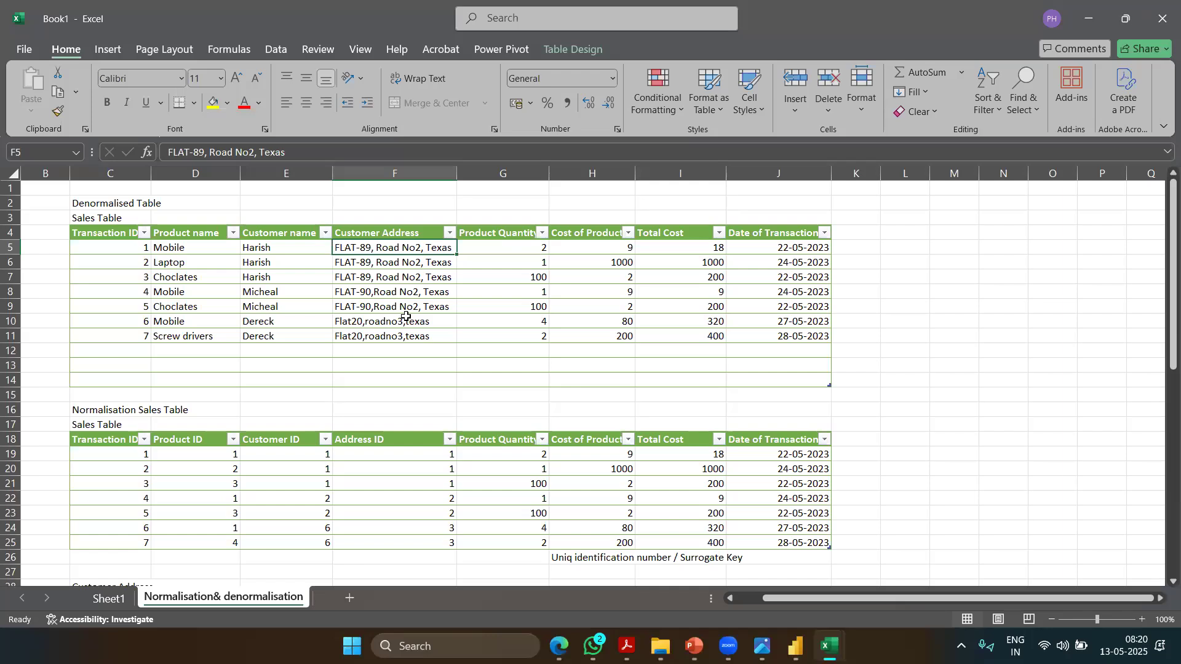
click(380, 454)
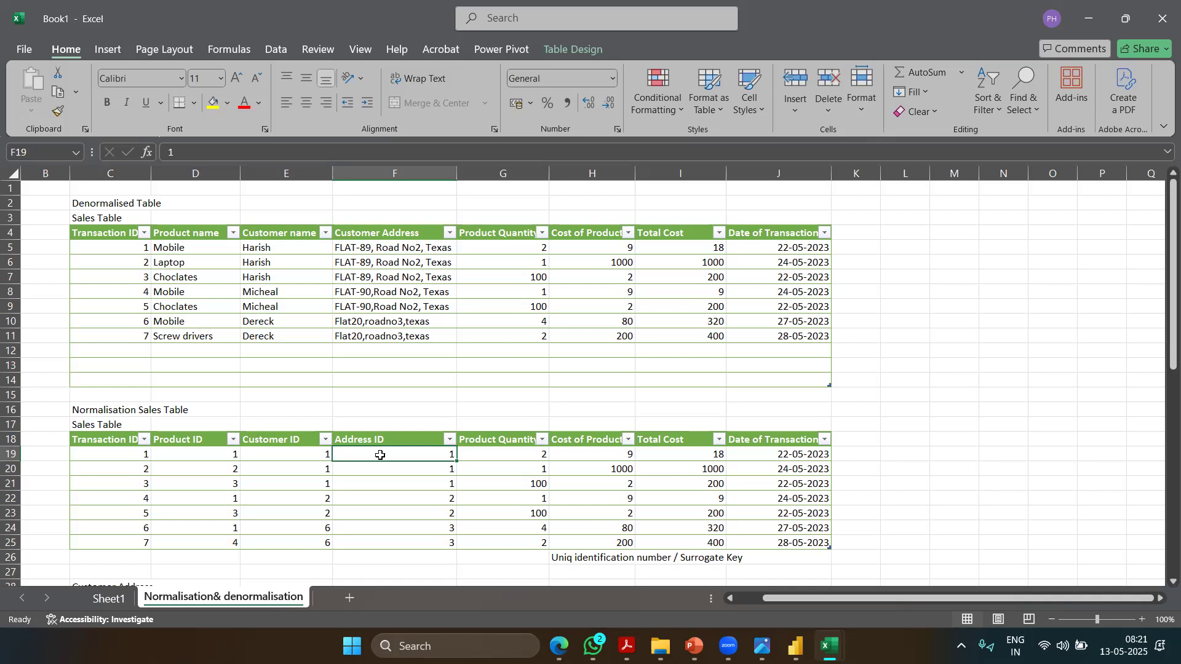
Step: Highlight the Customer Address table's header and three records, from the Address ID column to the Cust_address column
drag(1163, 296, 1158, 359)
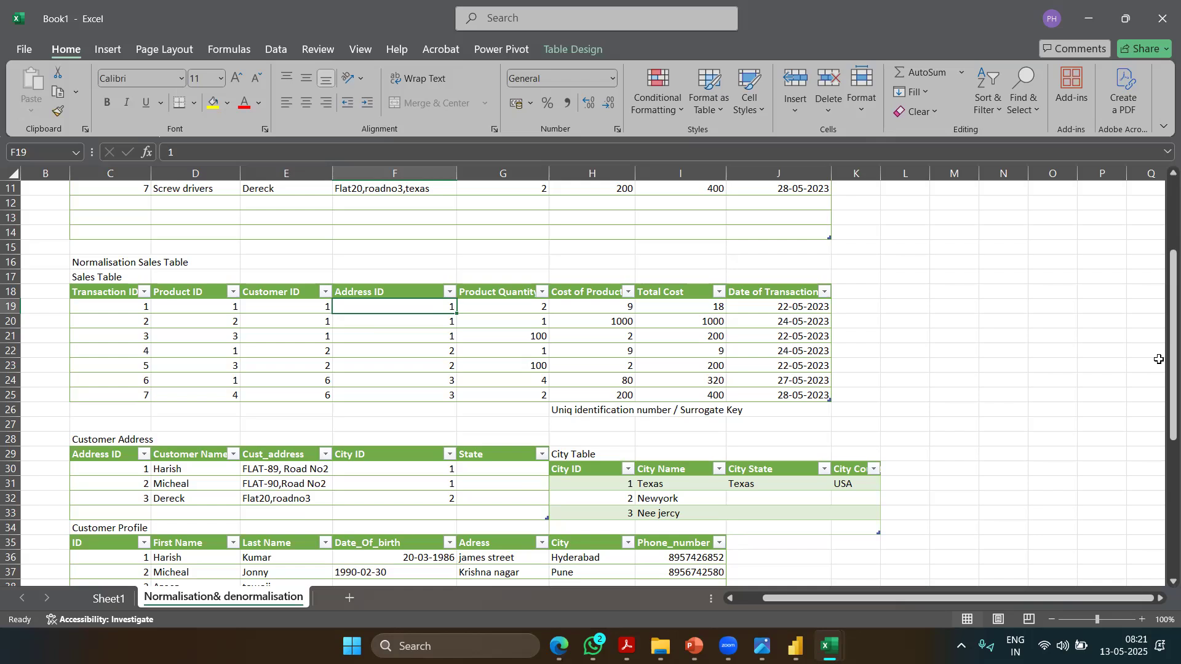
drag(1158, 359, 1163, 383)
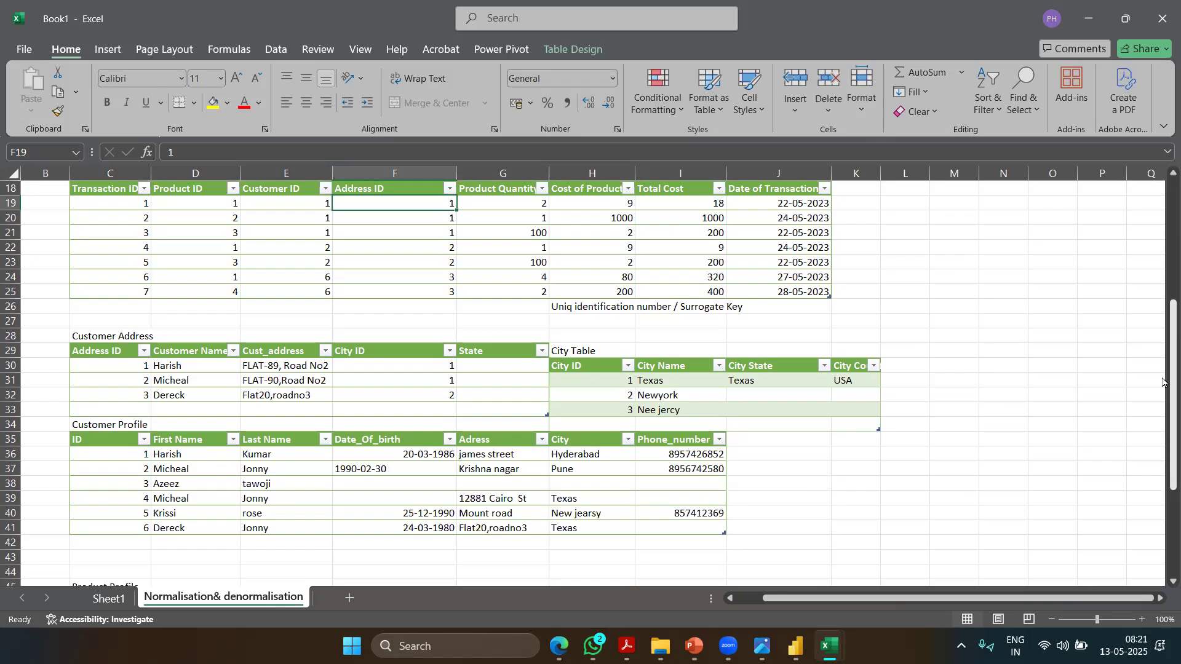
click(121, 357)
drag(121, 358, 306, 391)
Step: Highlight the whole normalised Sales Table, including its headers, and compare it with the Denormalised Table
drag(1169, 407, 1163, 369)
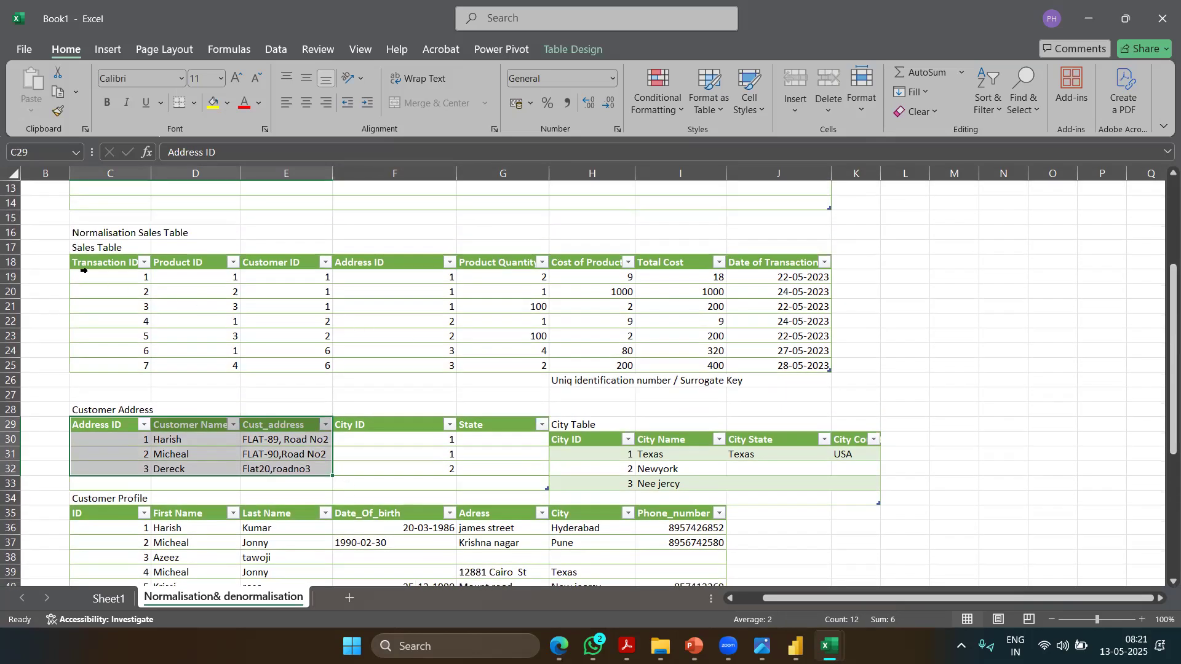
drag(93, 263, 760, 361)
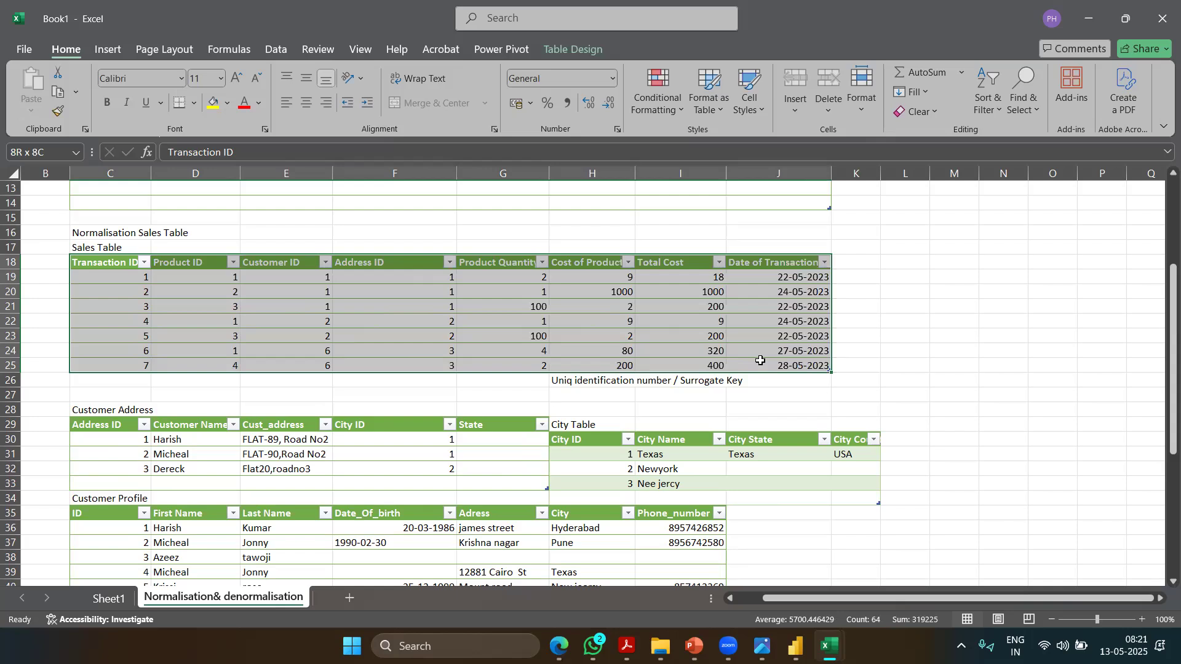
drag(760, 360, 760, 360)
drag(1172, 345, 1173, 264)
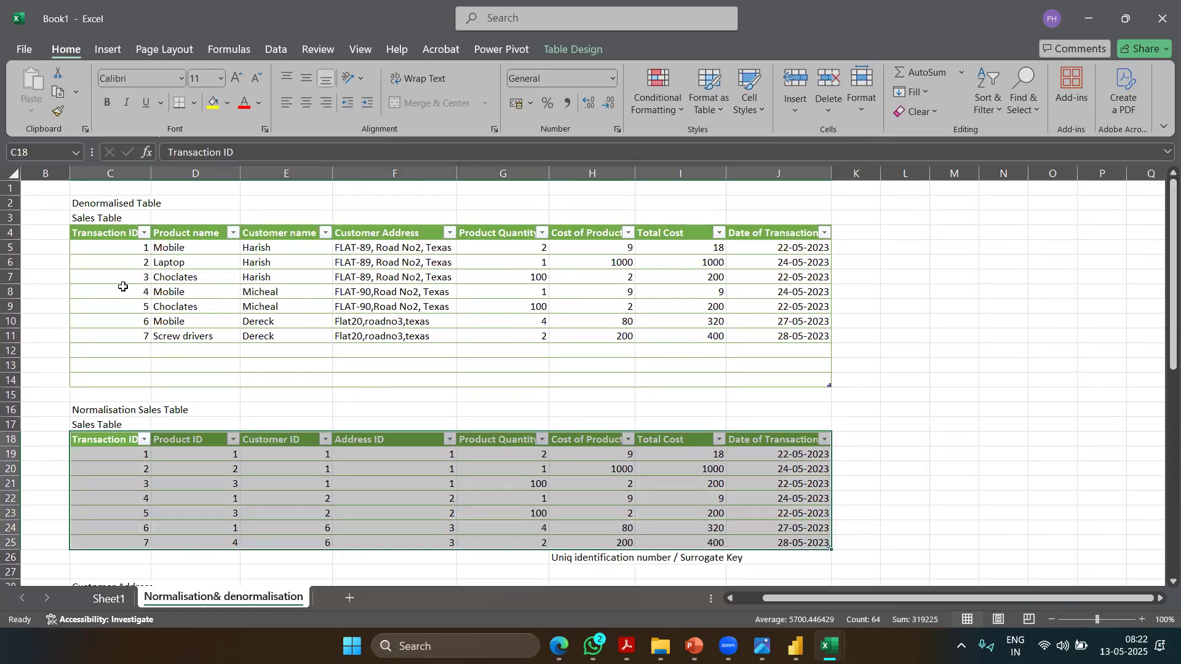
Step: Highlight the normalised Sales Table's Transaction ID to Customer ID columns, from the headers down to transaction 5
drag(1169, 263, 1163, 327)
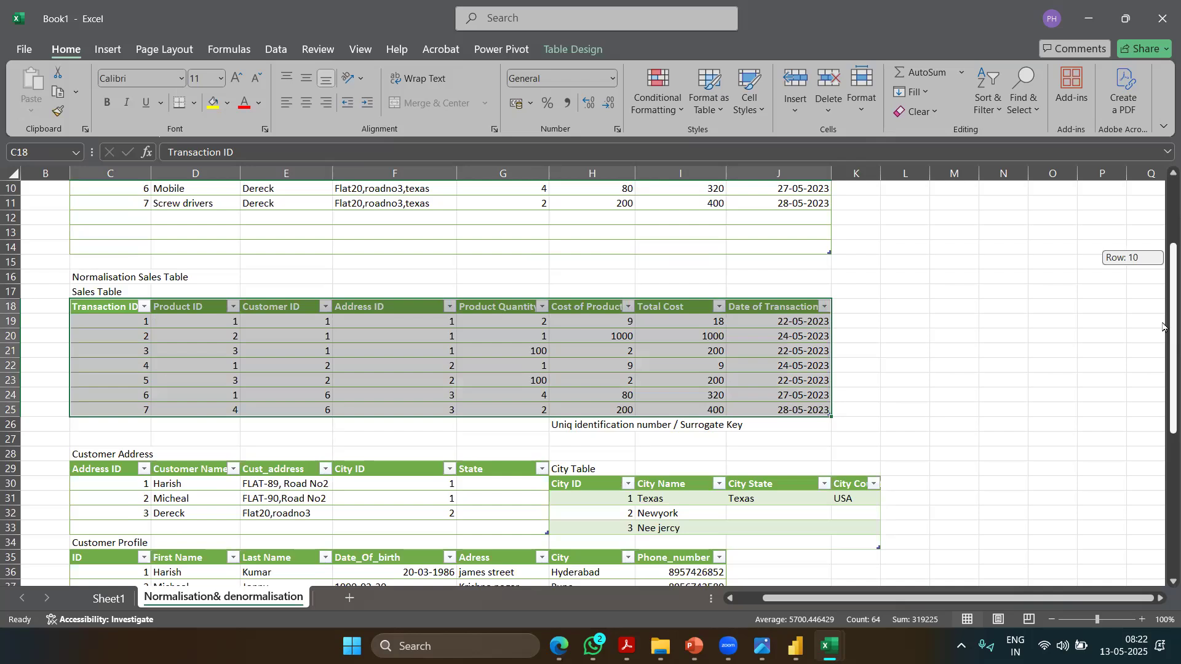
click(132, 350)
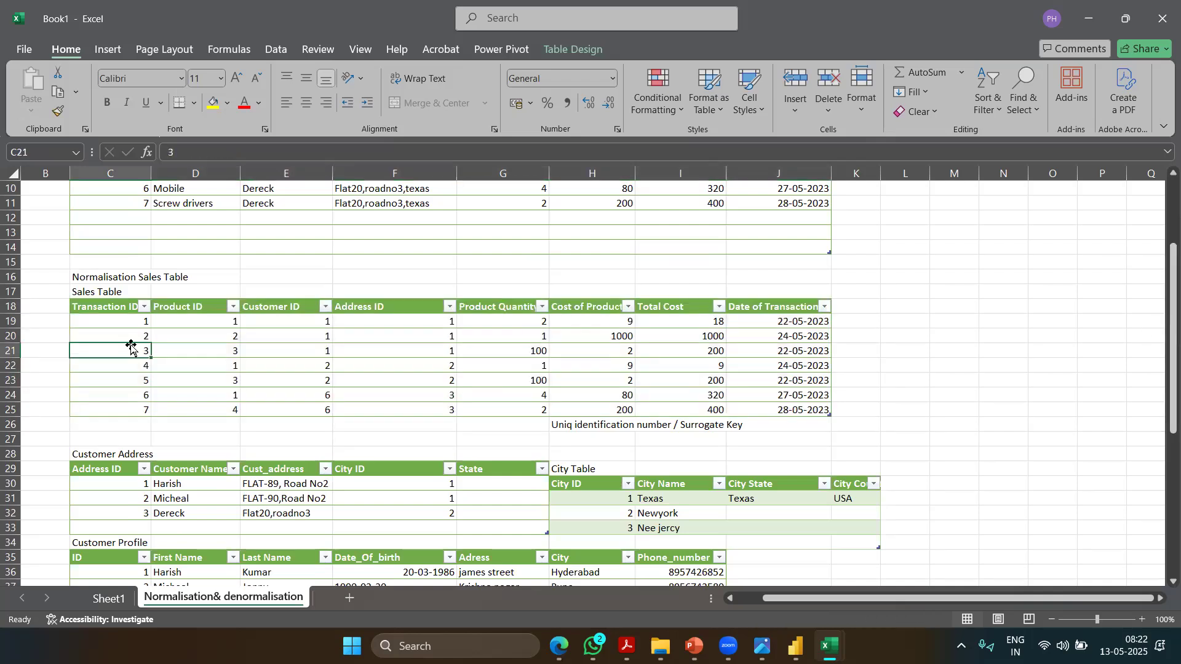
drag(121, 314, 324, 386)
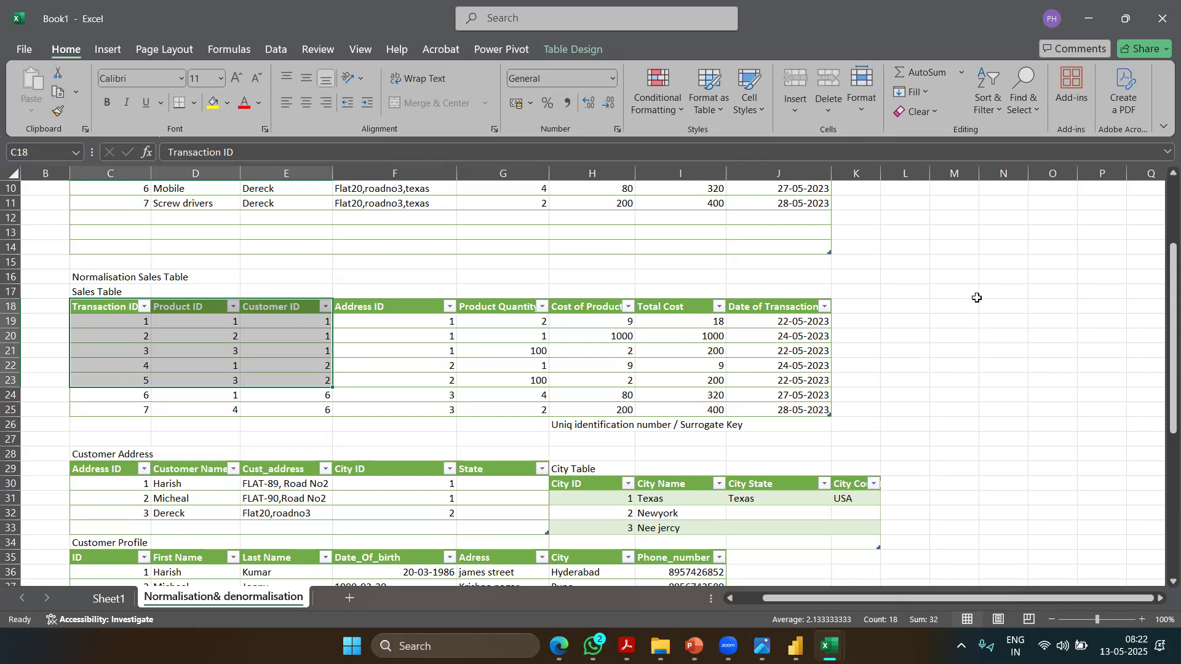
Step: Highlight the full Transaction ID and Product ID columns of the normalised Sales Table, and the whole Customer Address table including its empty row
drag(1165, 281, 1164, 323)
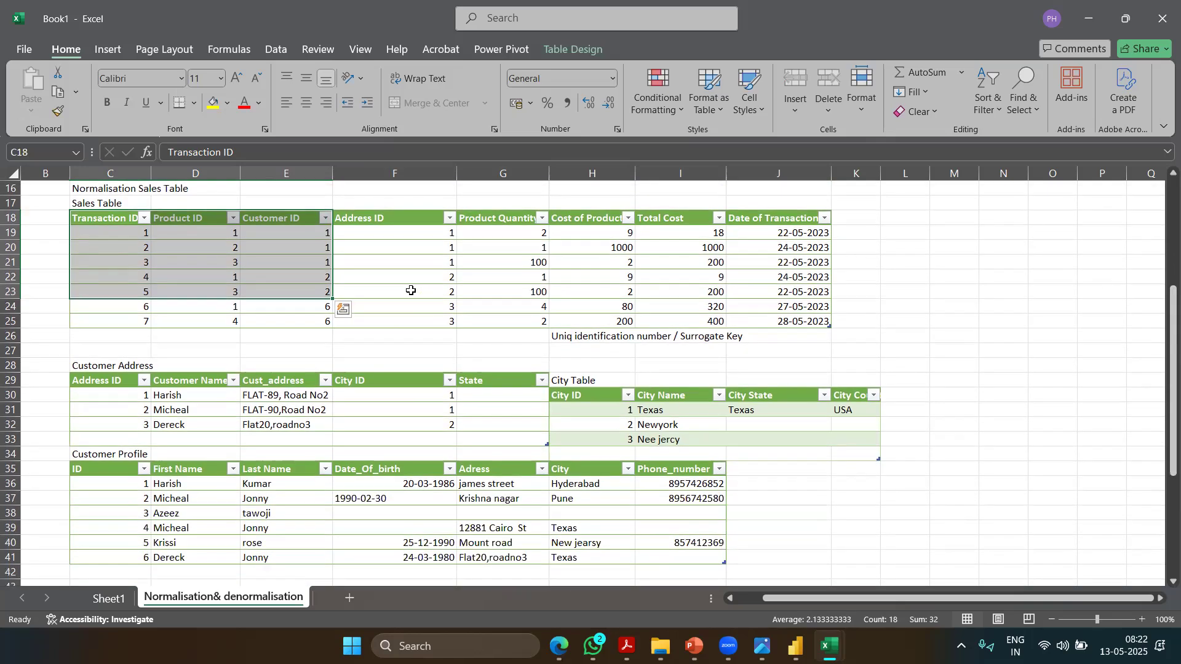
click(146, 232)
drag(98, 218, 203, 321)
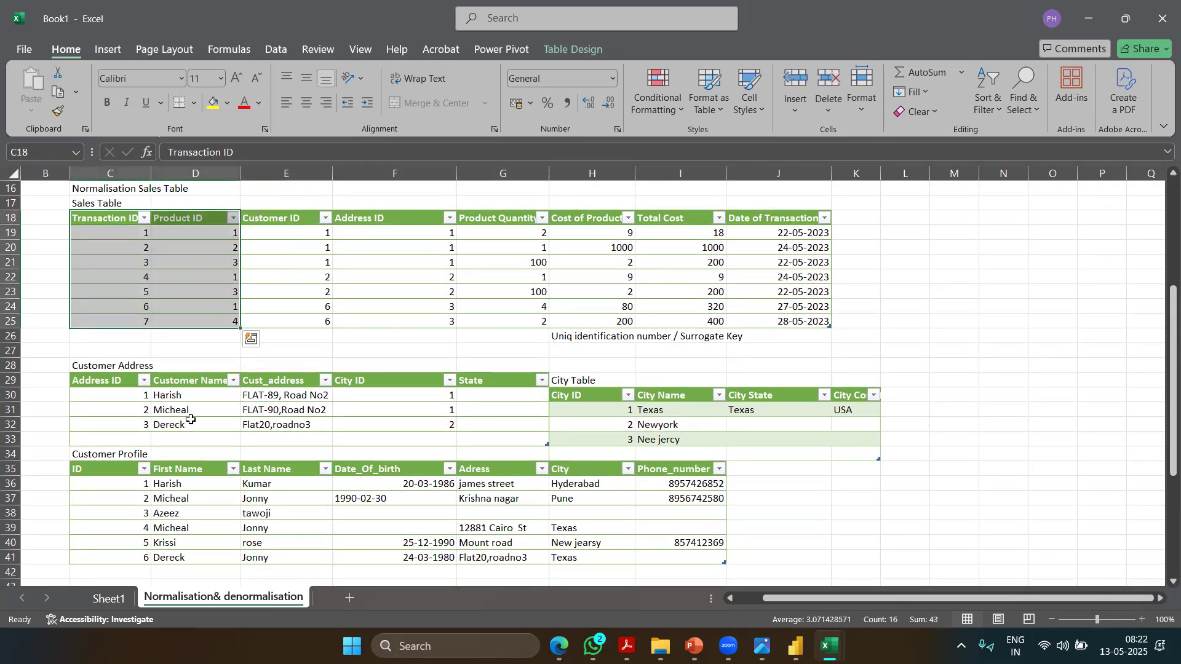
drag(114, 380, 460, 434)
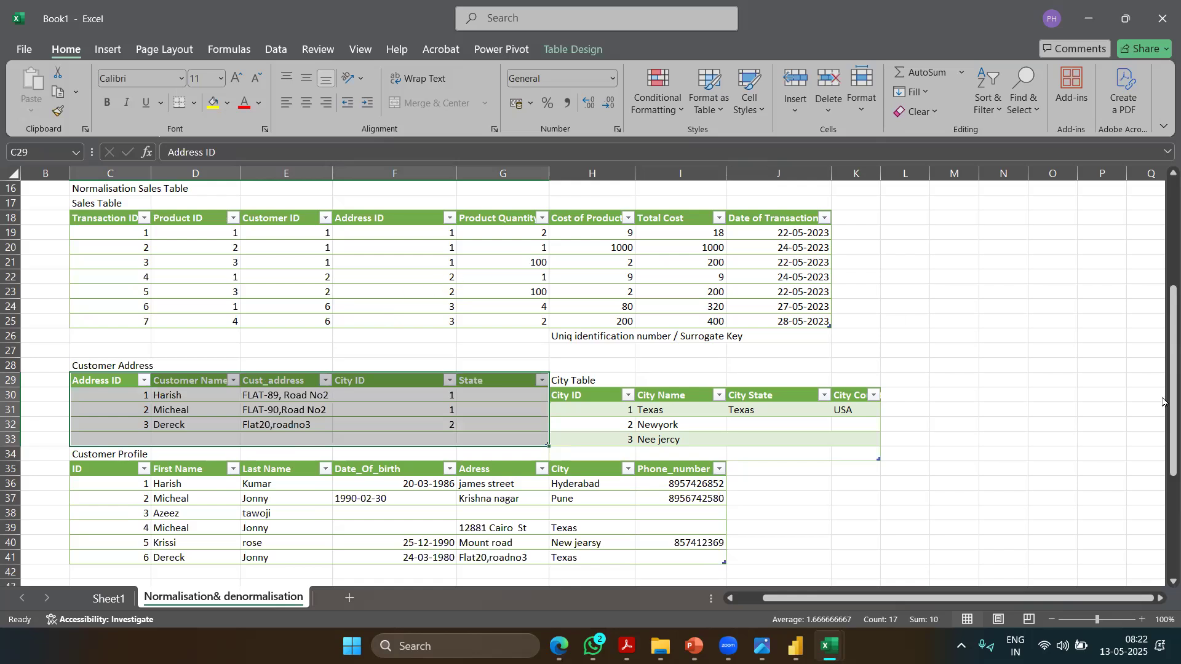
drag(1165, 403, 1163, 373)
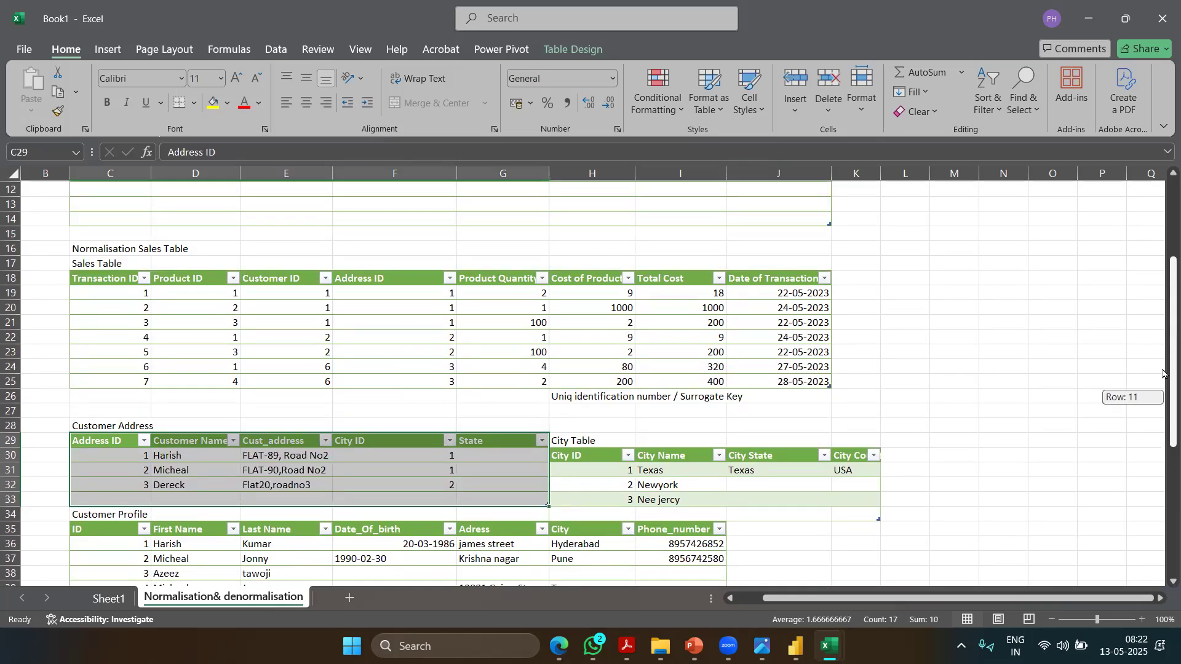
Step: Switch to the SQL_PowerBI.xlsx workbook and copy the Microsoft Learn star-schema link from cell F11 of the PBI sheet
mouse_move(627, 645)
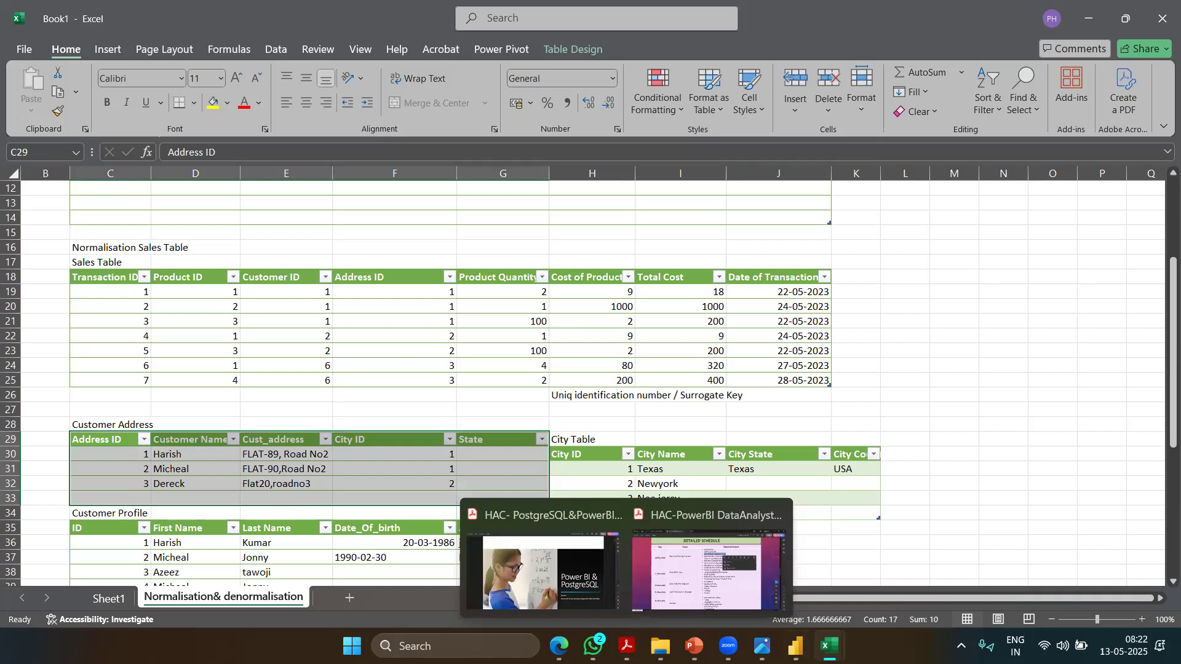
mouse_move(828, 645)
click(1039, 584)
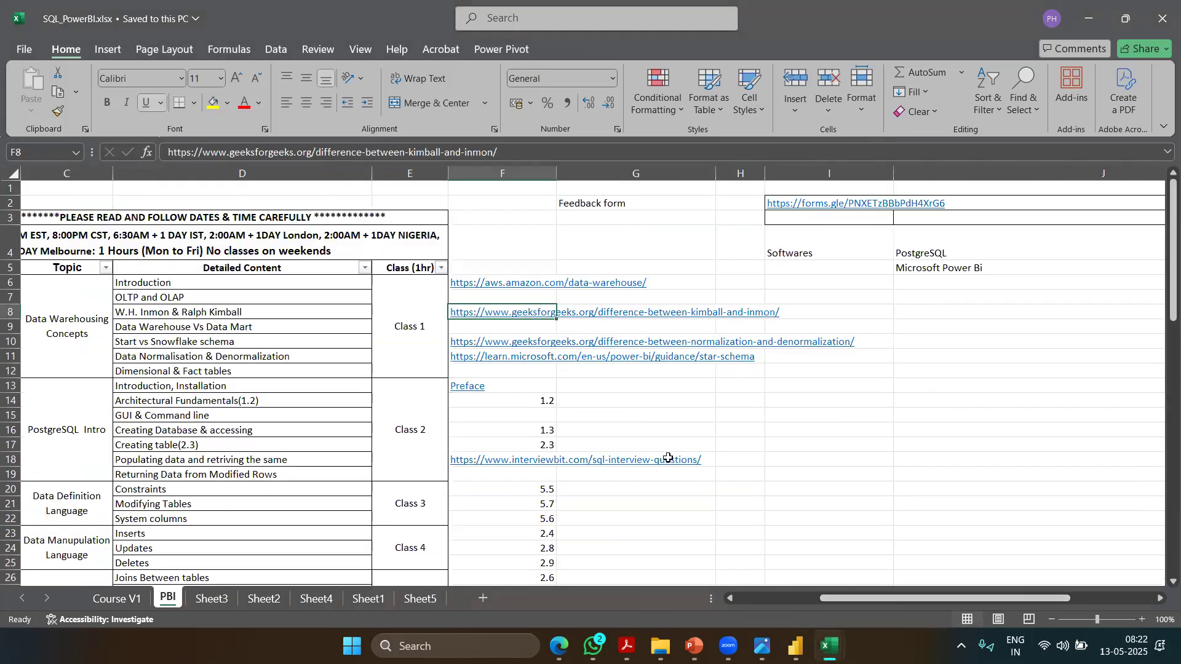
key(Down)
key(Down)
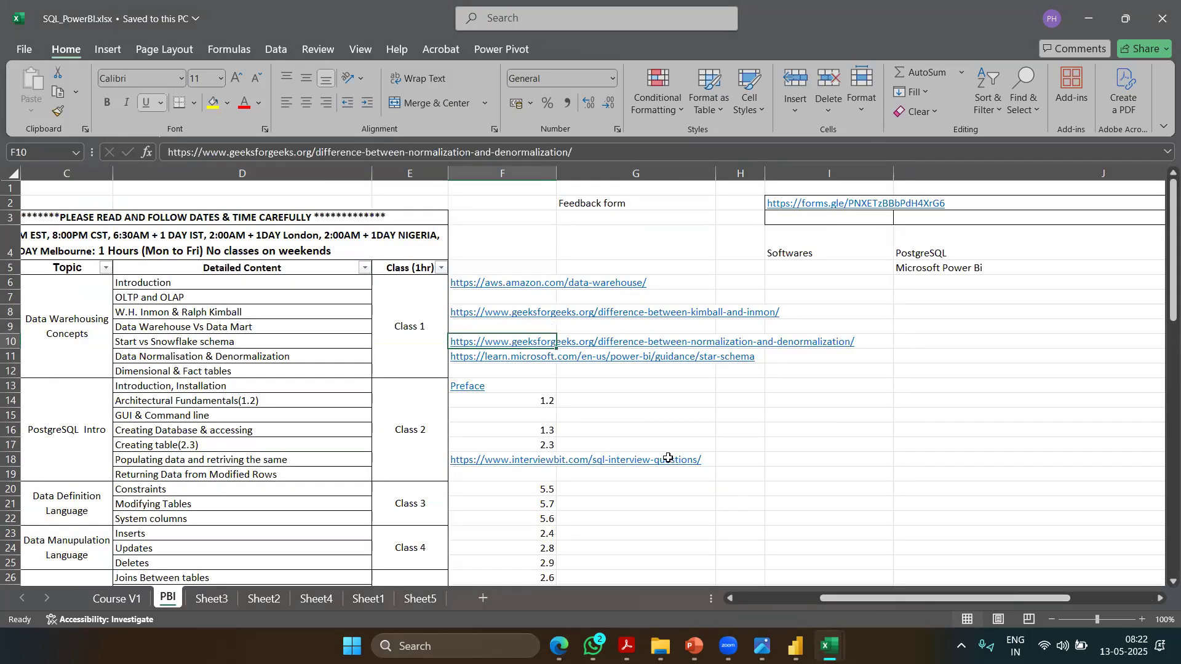
key(Down)
key(ctrl+c)
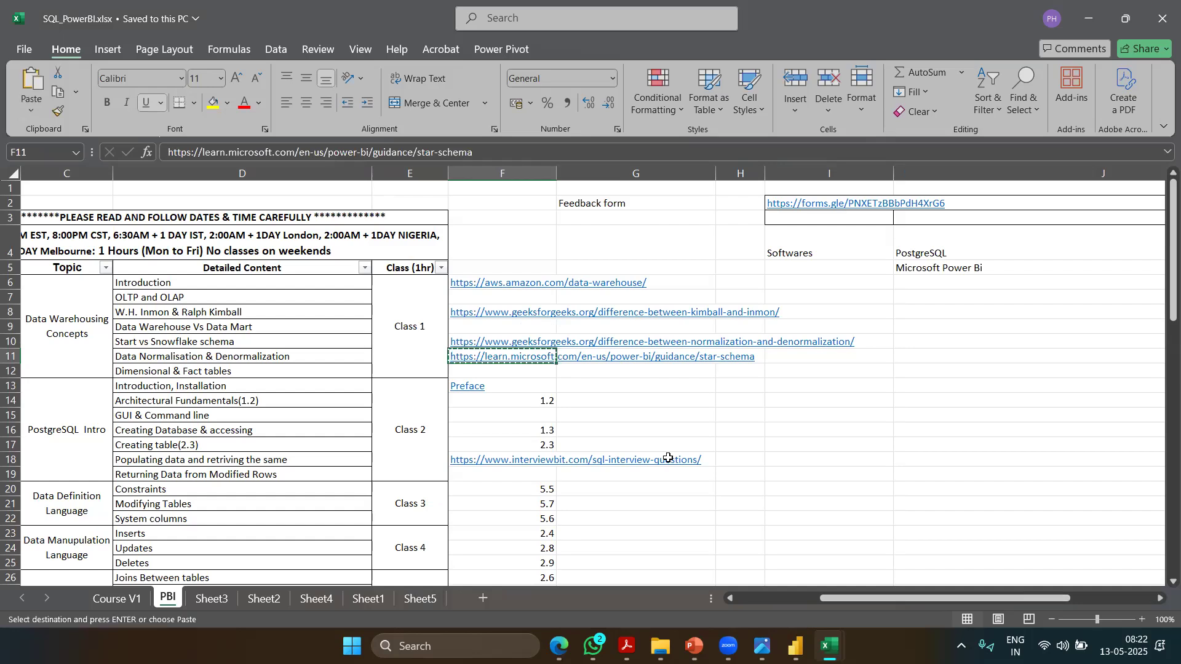
Step: Switch to the Edge browser, open the copied star-schema link in a new tab and bring up the article's star diagram
key(alt+Tab)
key(alt+Tab)
key(alt+Tab)
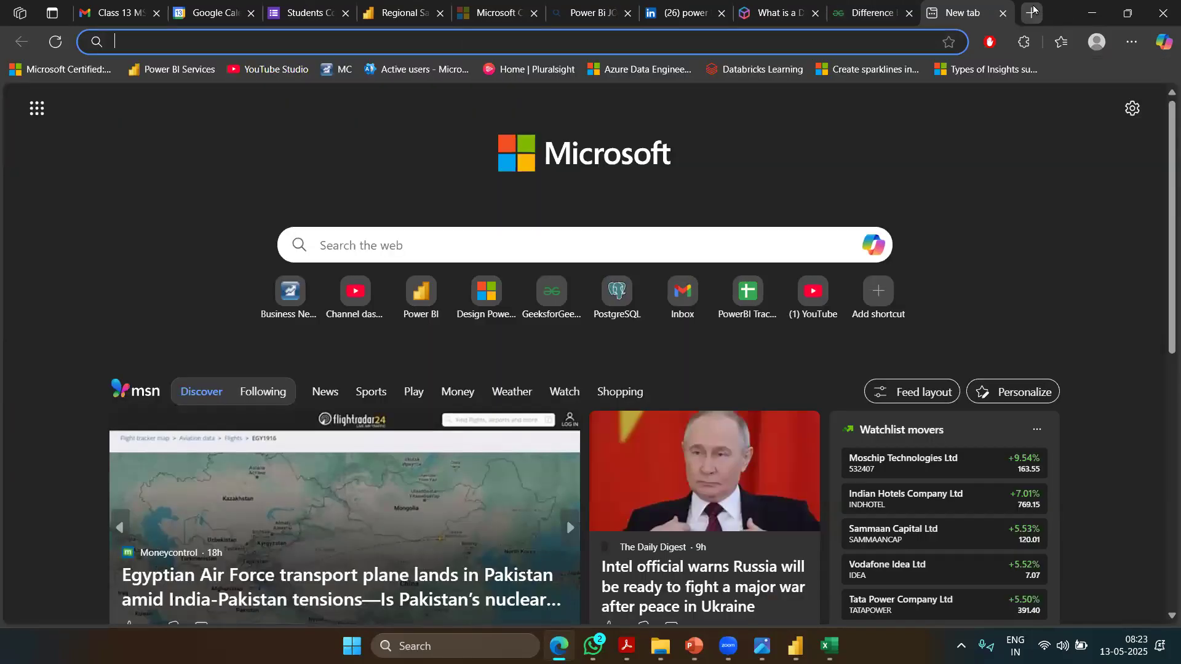
click(1032, 12)
key(ctrl+v)
key(Return)
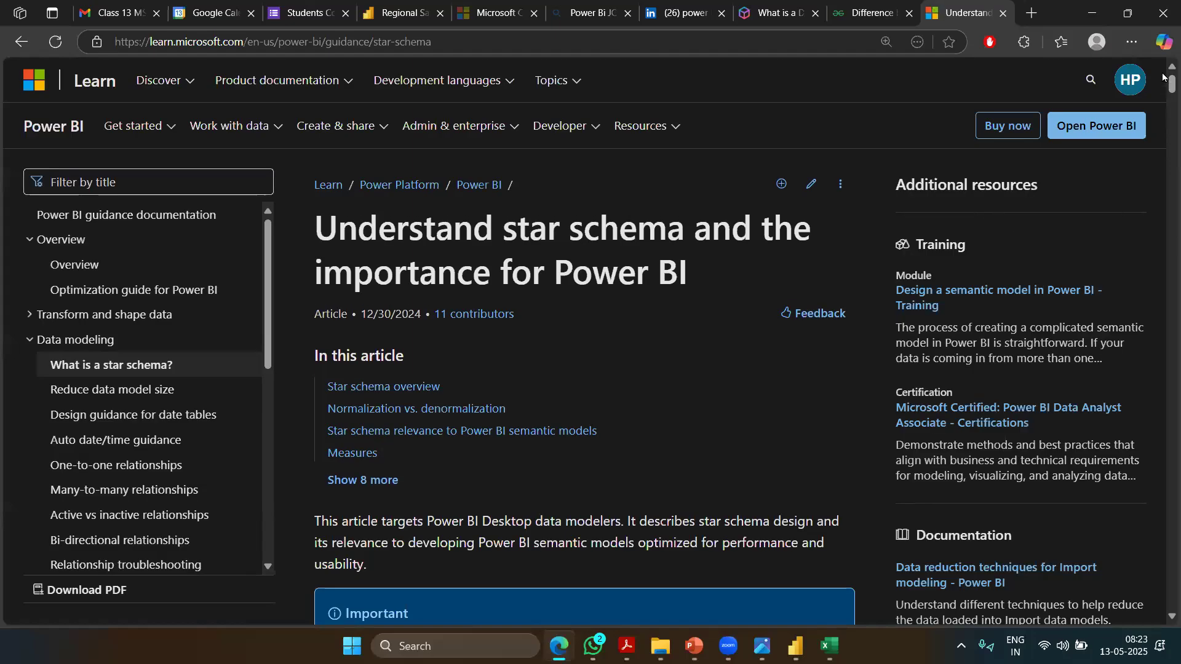
scroll(1162, 96, down, 8)
scroll(1161, 104, down, 15)
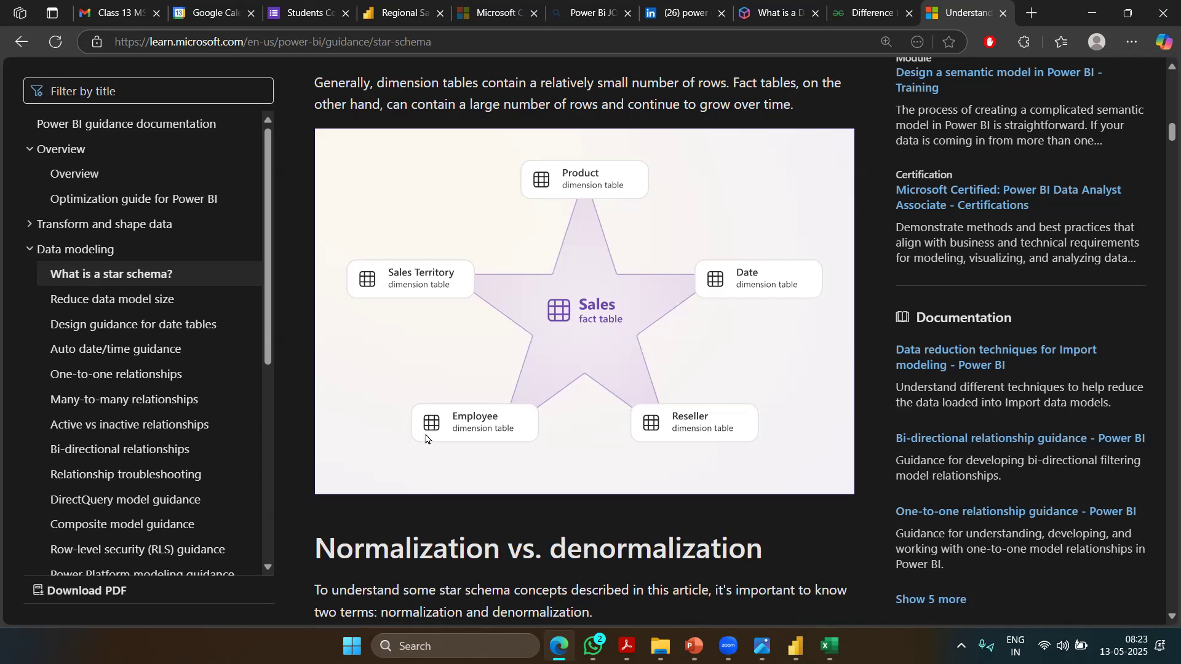
Step: Switch back to the Book1 workbook in Excel and highlight the Customer ID values of transactions 1 to 6
key(alt+Tab)
key(alt+Tab)
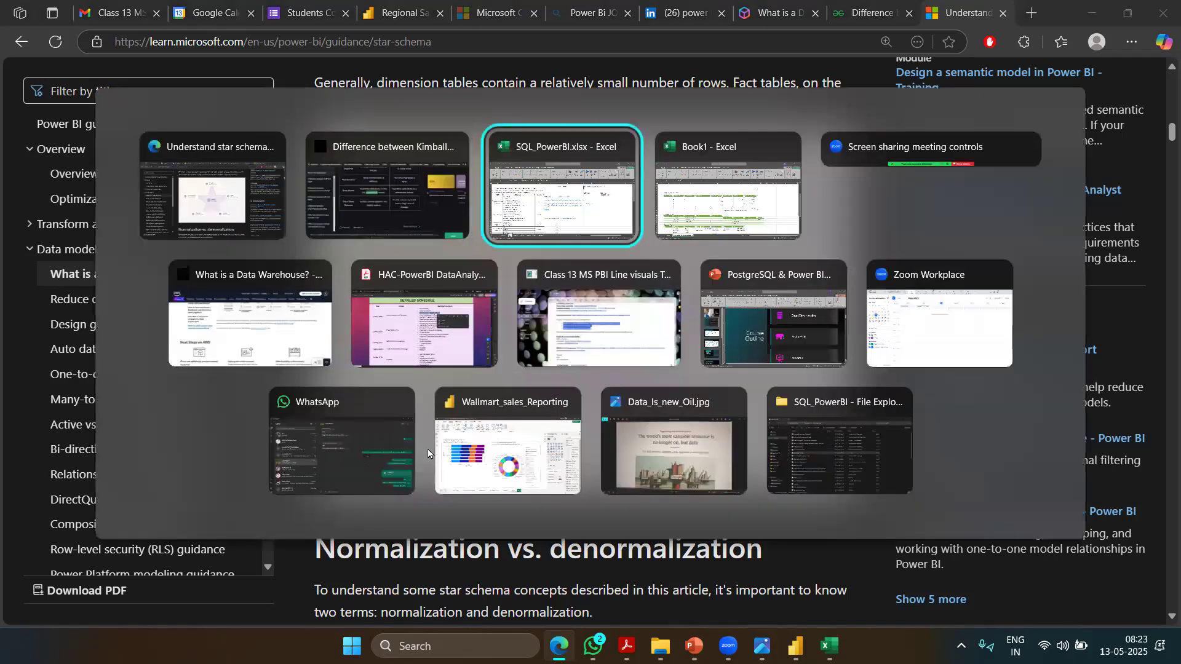
key(alt+Tab)
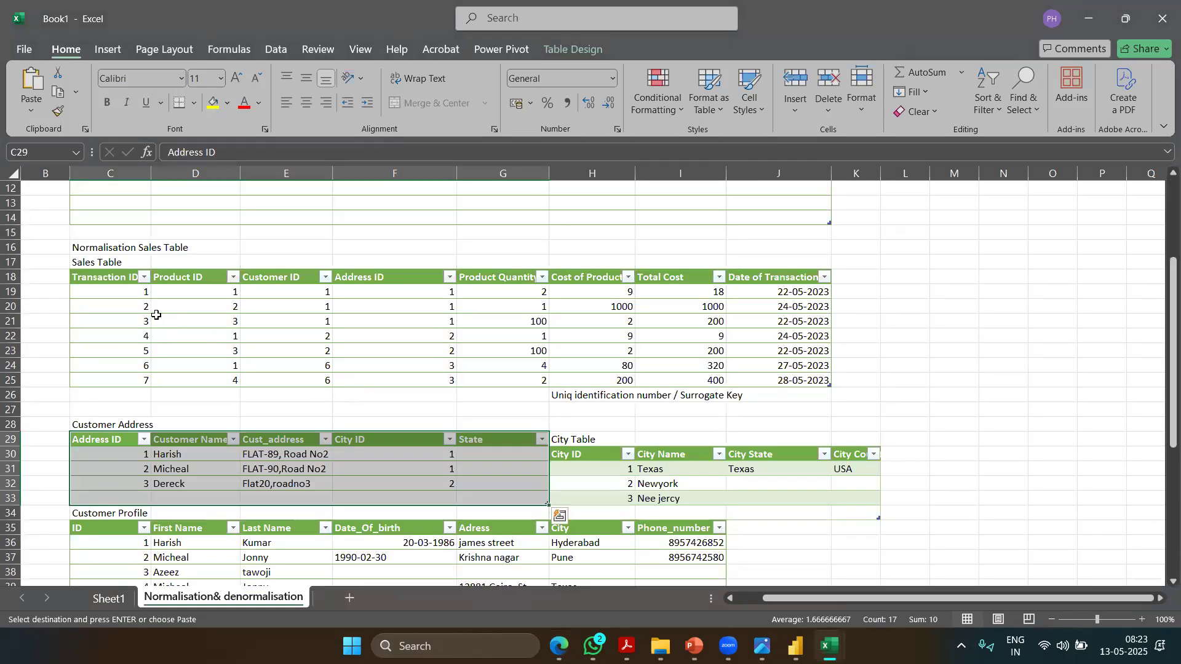
click(252, 294)
drag(256, 306, 256, 371)
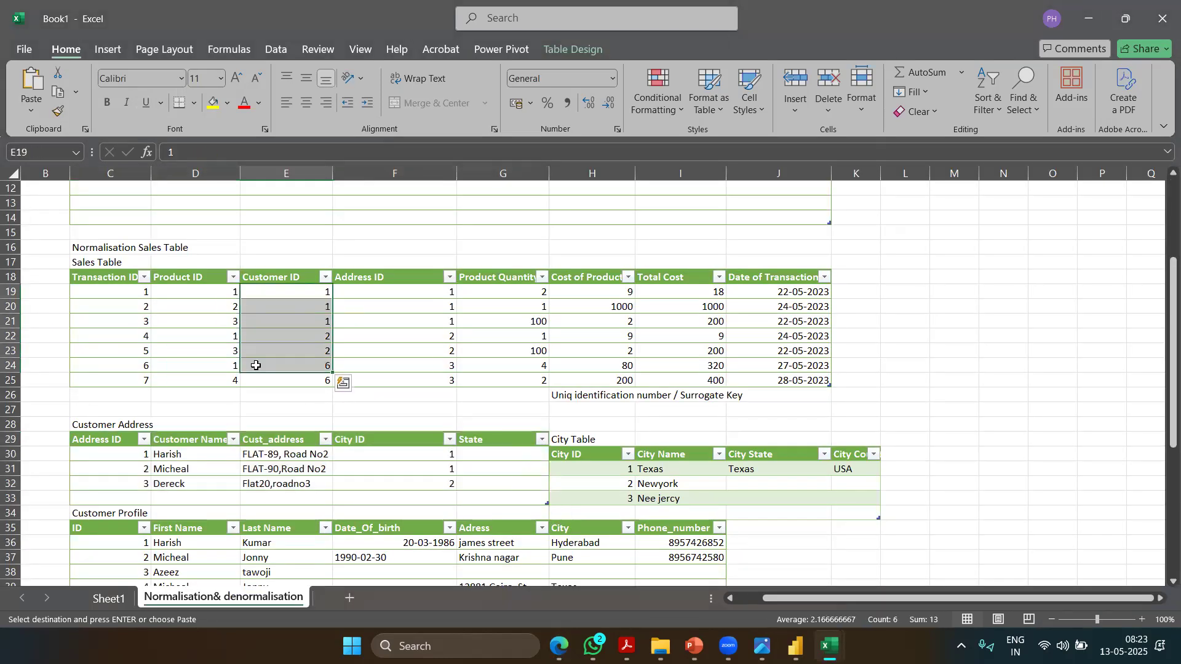
Step: Look at the star diagram in Edge again, and return to Book1 in Excel to highlight the normalised Sales Table's Product ID column
key(alt+Tab)
key(alt+Tab)
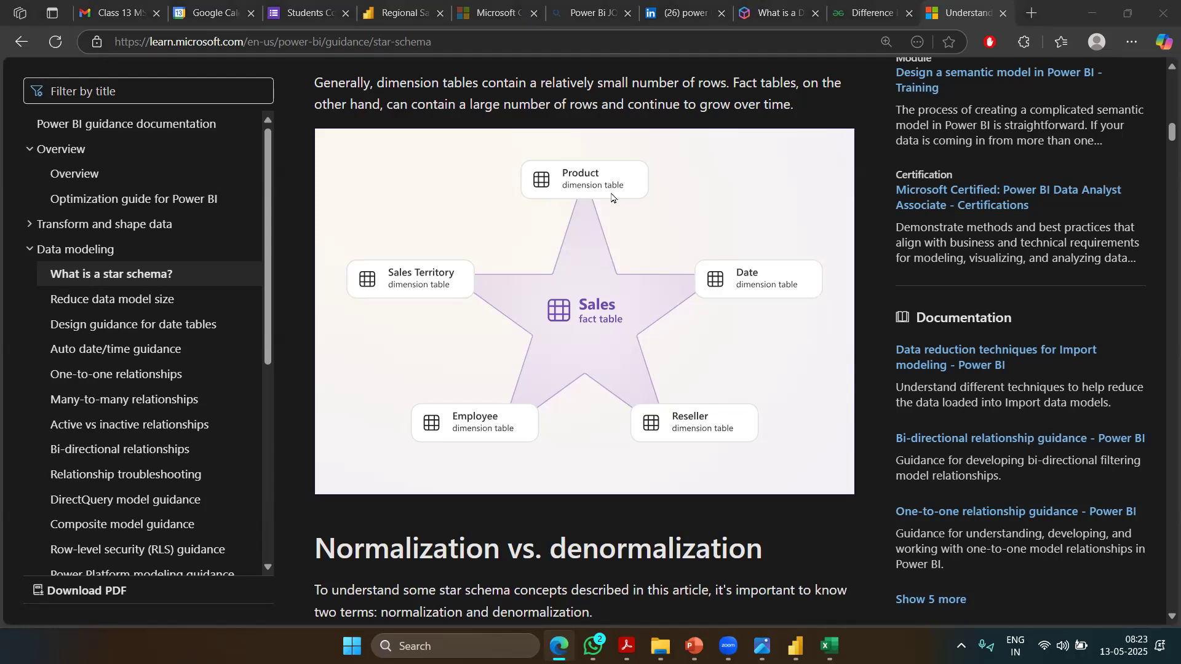
key(alt+Tab)
key(alt+Tab)
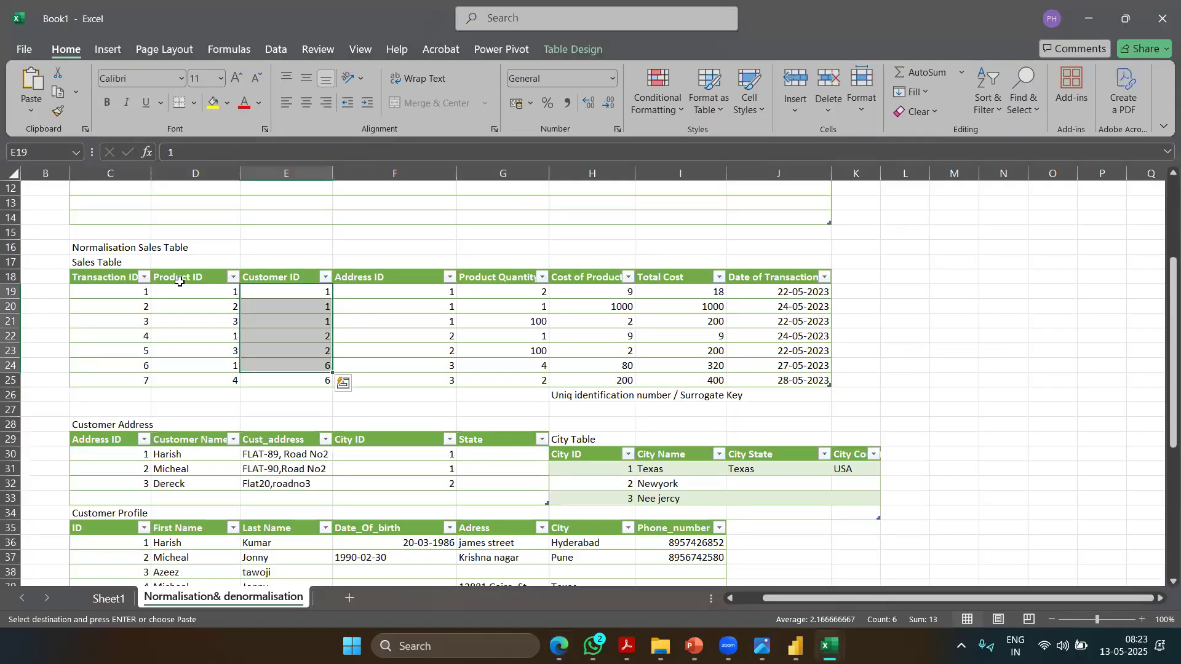
drag(182, 278, 163, 382)
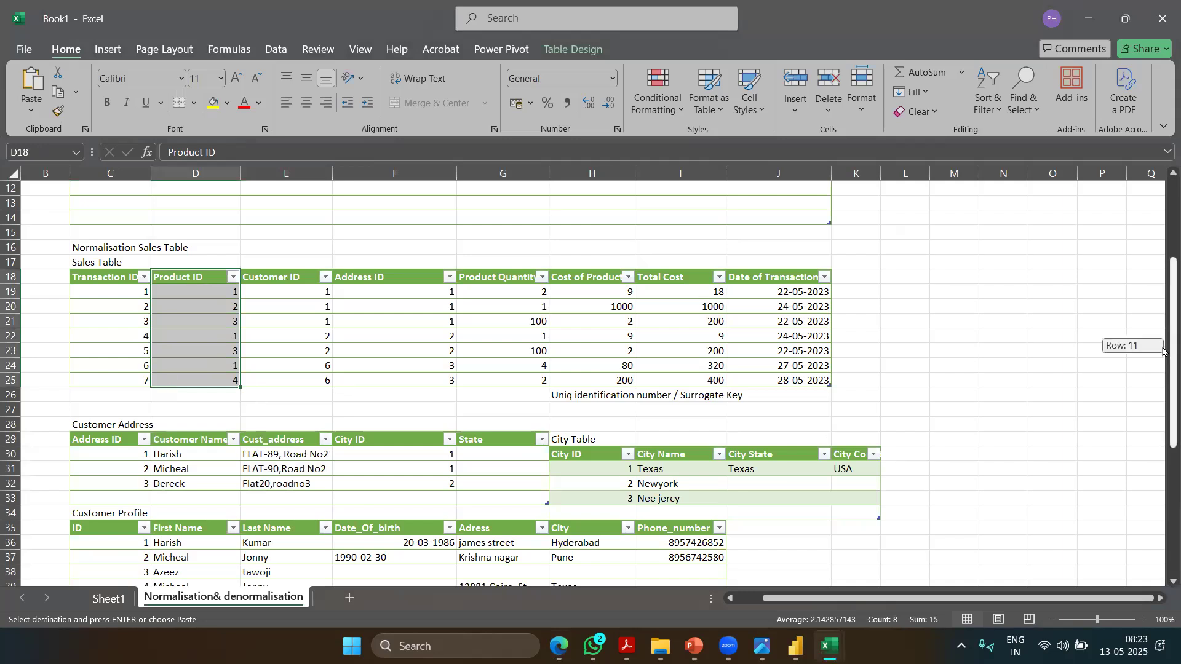
Step: Highlight the Product Profile table's rows and switch to Edge to look at the star diagram's dimension tables
scroll(1051, 341, down, 5)
drag(113, 471, 535, 536)
key(alt+Tab)
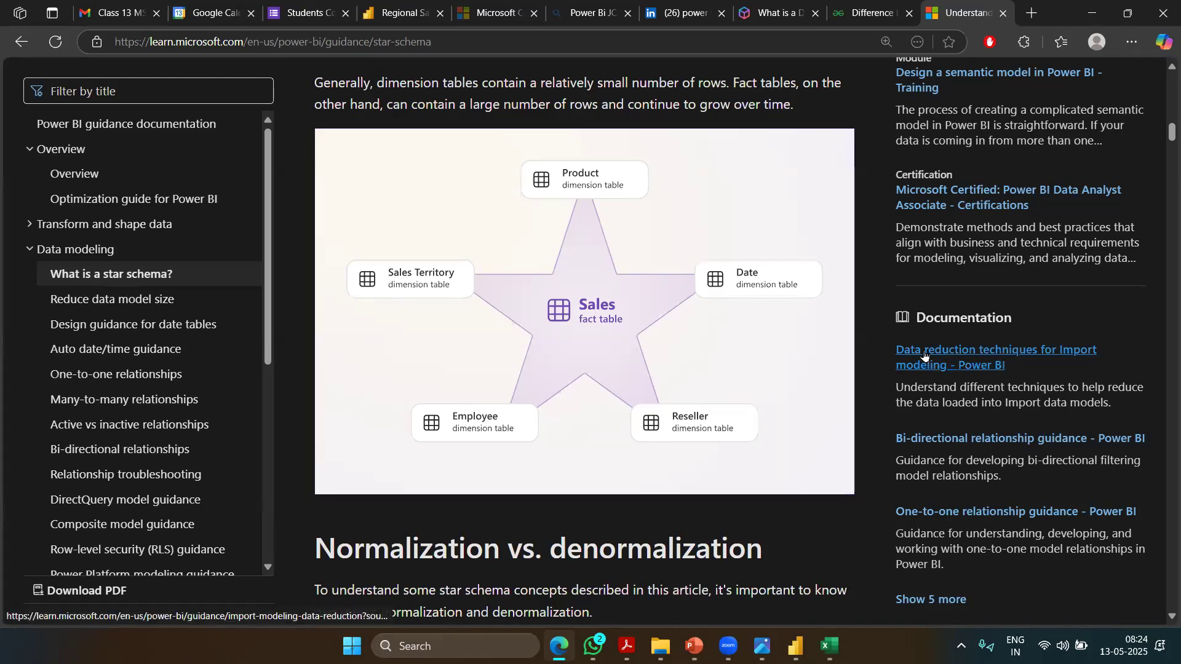
Step: Return to Book1 in Excel and highlight the Customer Profile table's ID values, then the Customer Address table's Address ID header
key(alt+Tab)
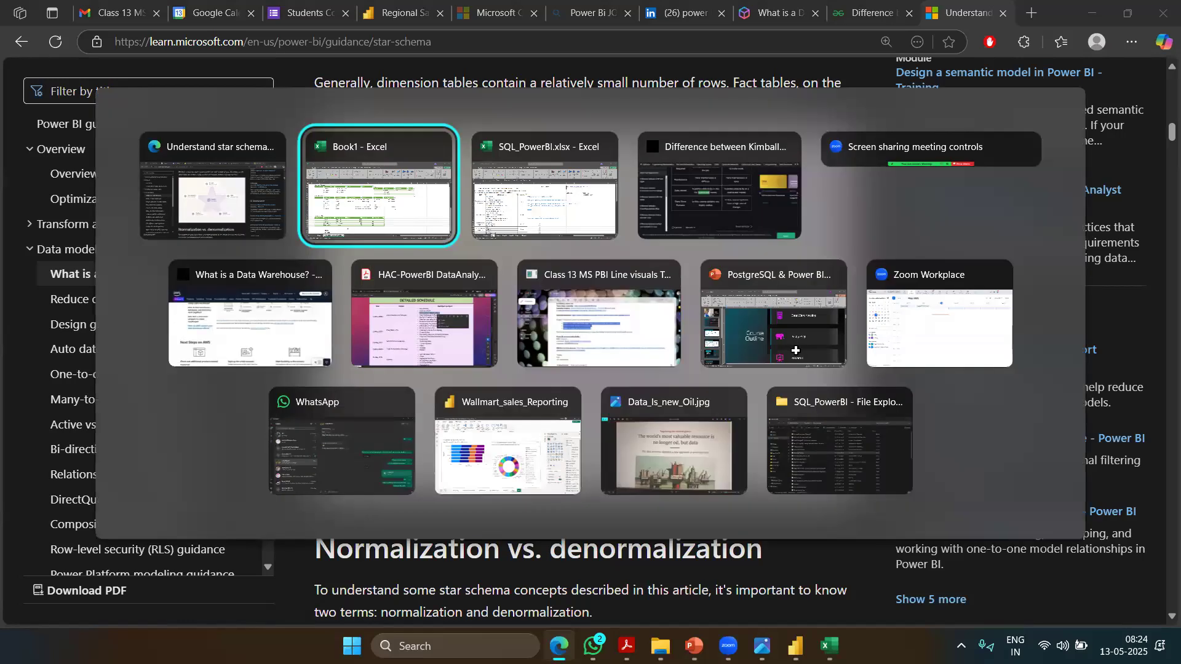
click(118, 303)
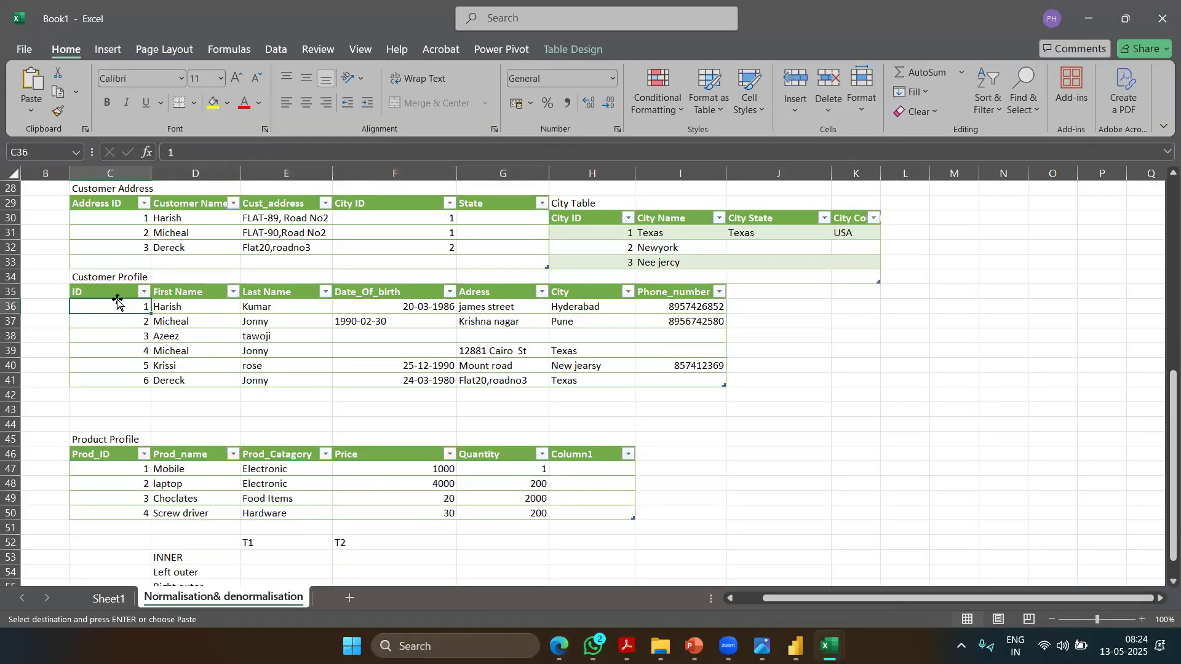
click(117, 288)
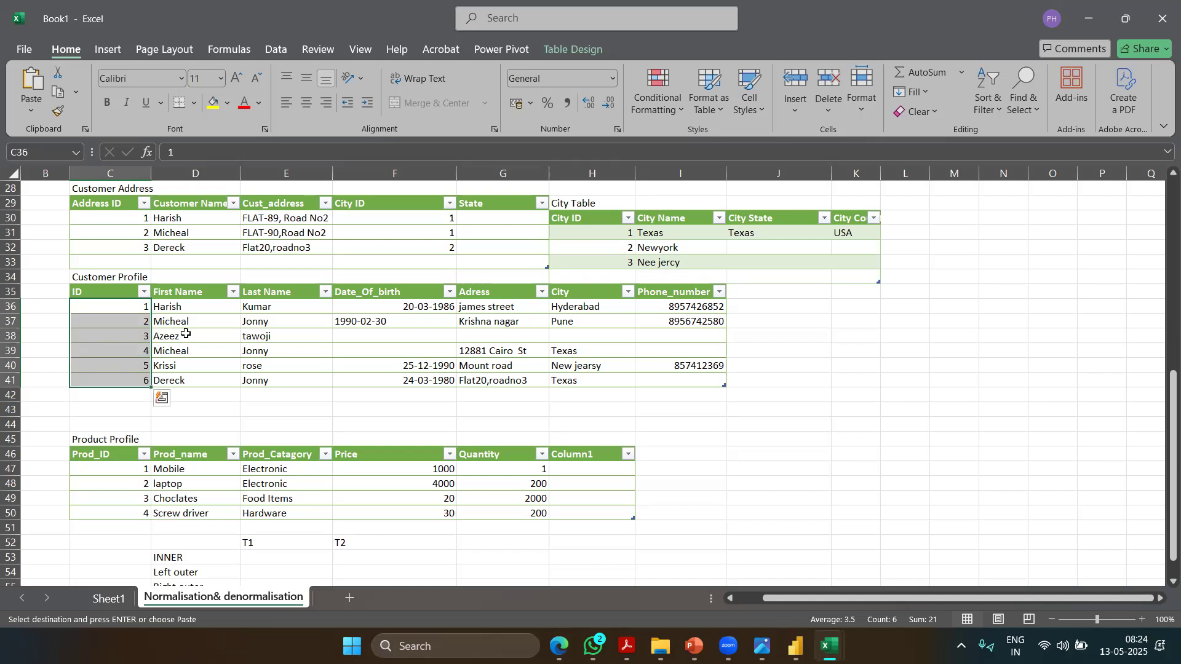
click(113, 207)
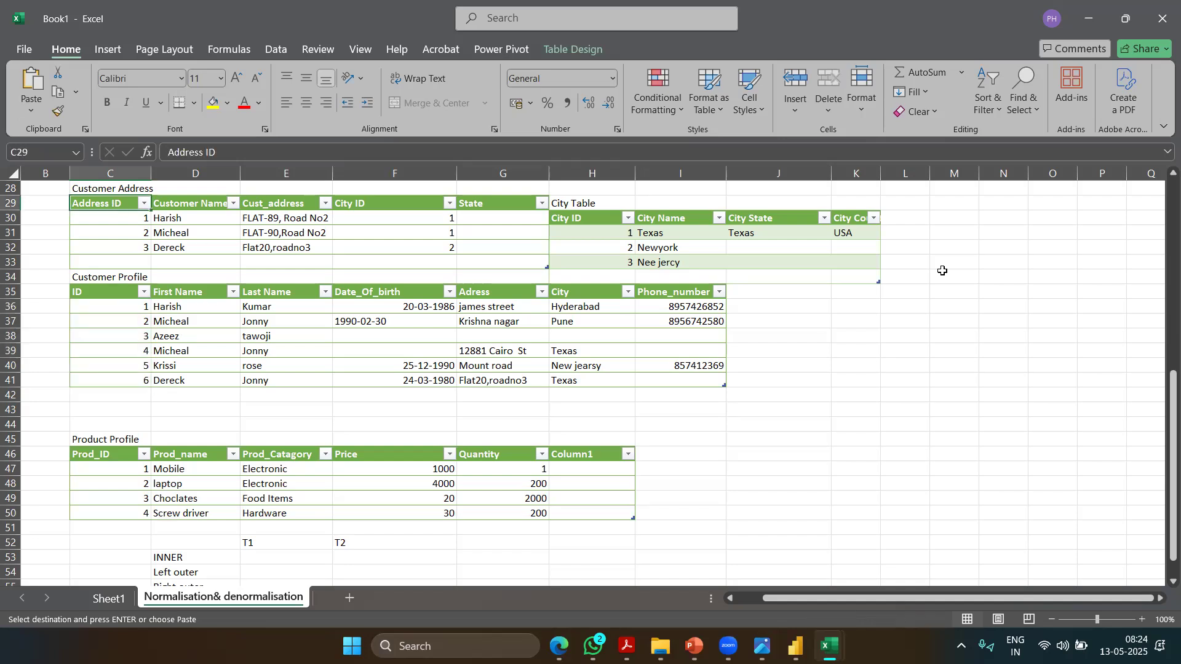
Step: Highlight the Customer Address table from Address ID to State, and compare City ID 1 in the City Table with its City ID column
drag(1172, 486, 1172, 444)
drag(117, 293, 447, 339)
drag(541, 344, 526, 336)
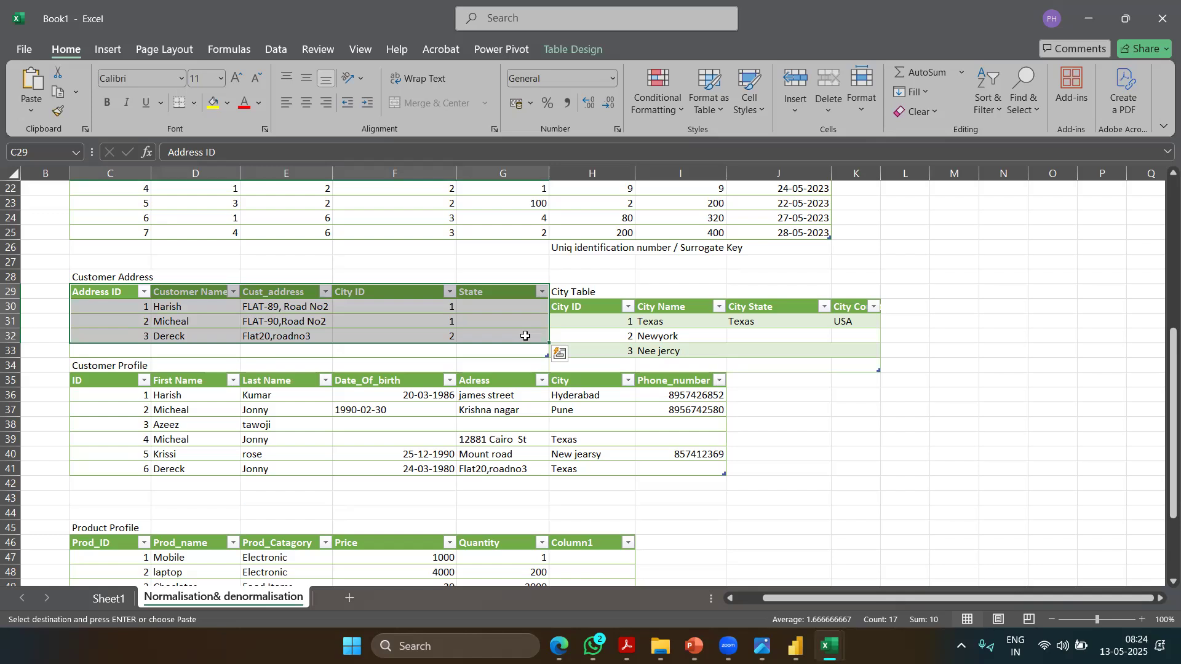
click(584, 323)
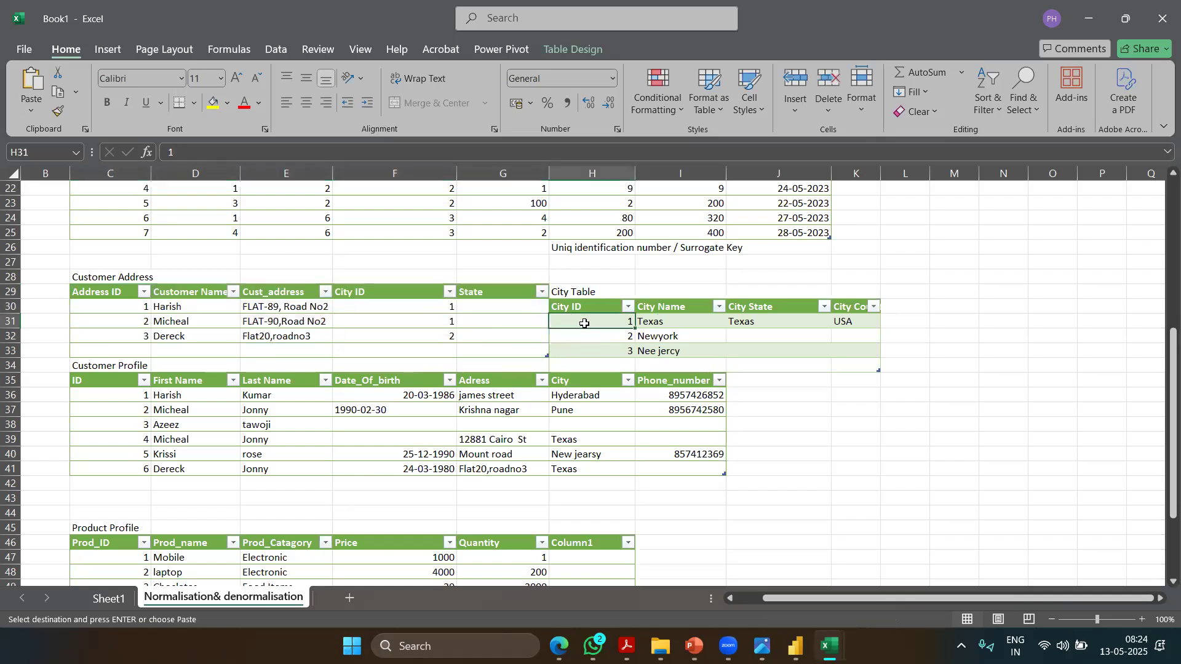
click(422, 316)
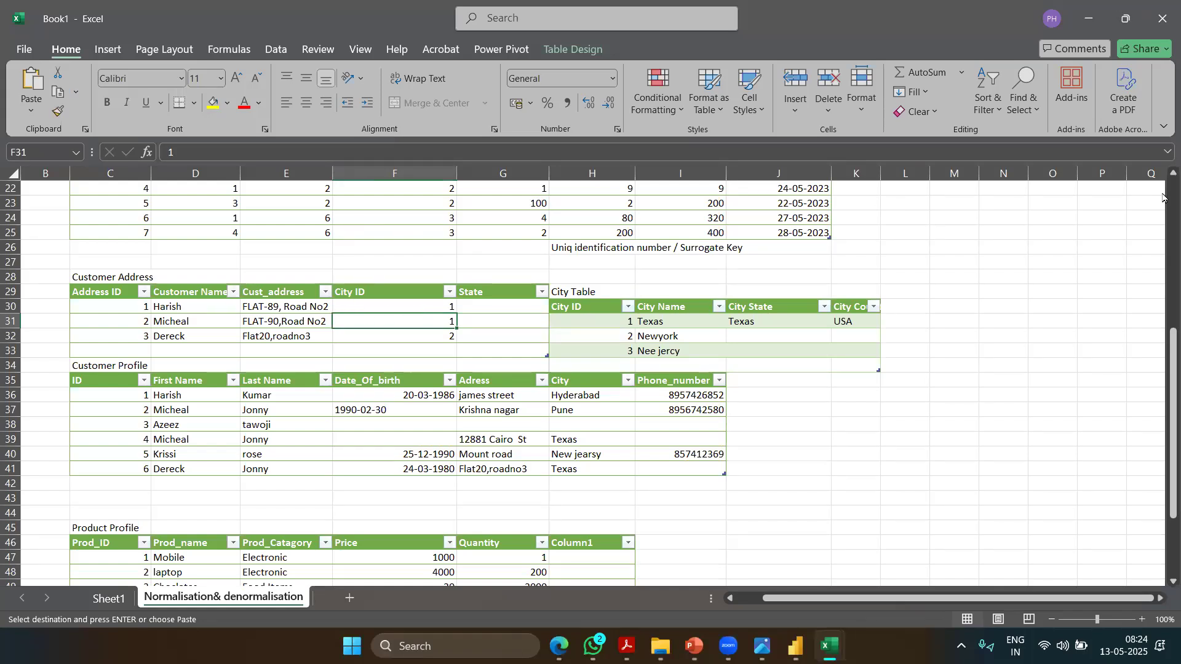
Step: Point out transaction 3 in the normalised Sales Table, the first Customer Address name and City ID 1 in the City Table
scroll(1162, 175, up, 3)
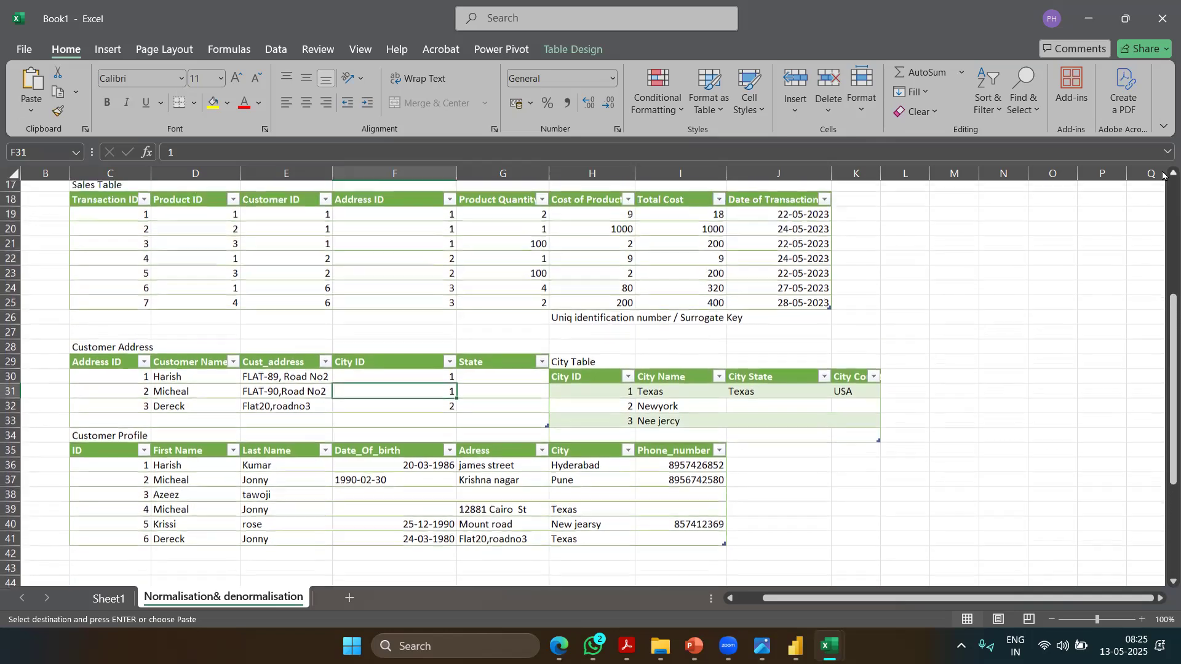
click(95, 293)
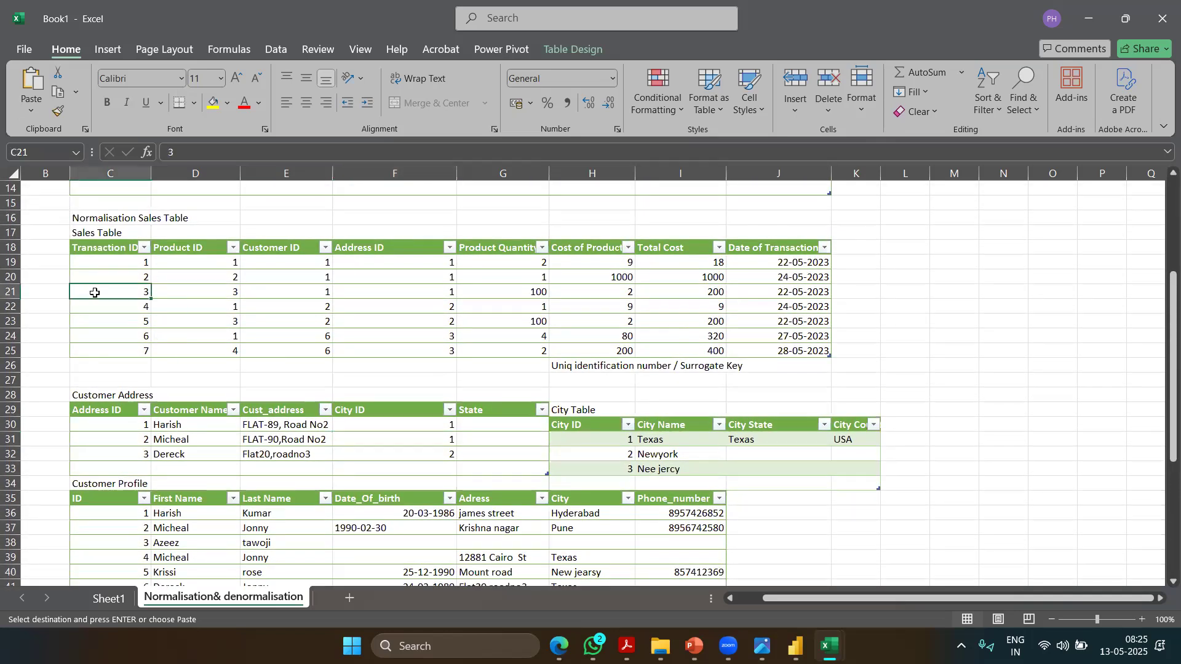
click(165, 422)
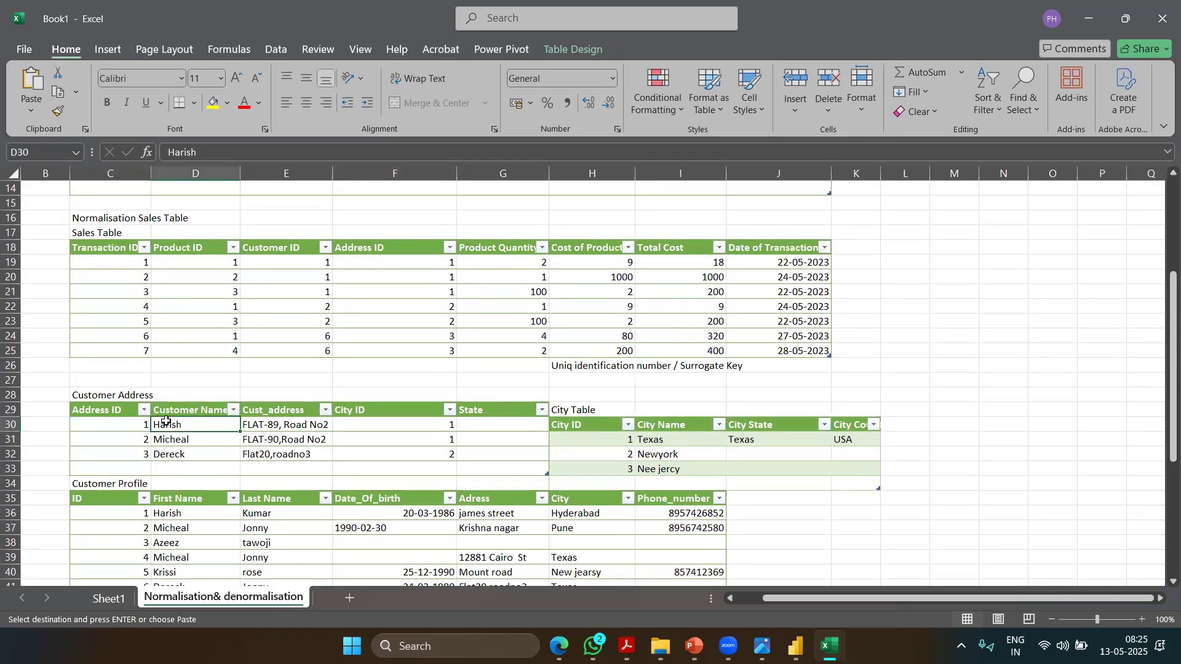
click(605, 445)
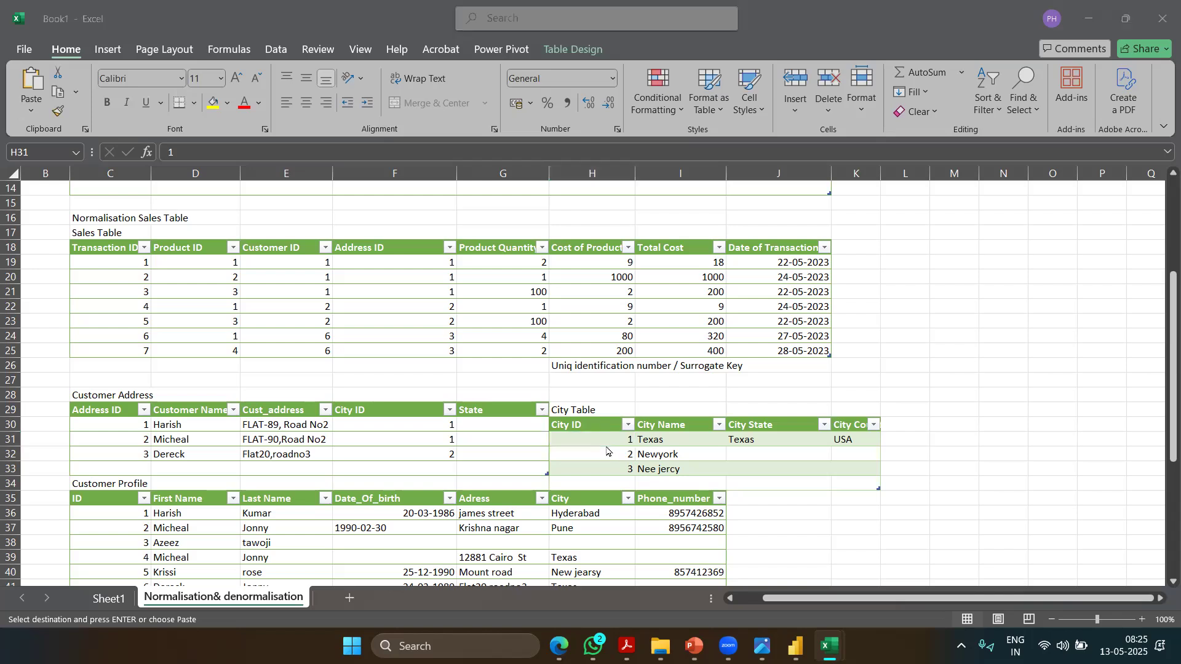
Step: Look at the star diagram in Edge, and return to Book1 to compare transaction 1 in the denormalised and normalised Sales Tables
key(alt+Tab)
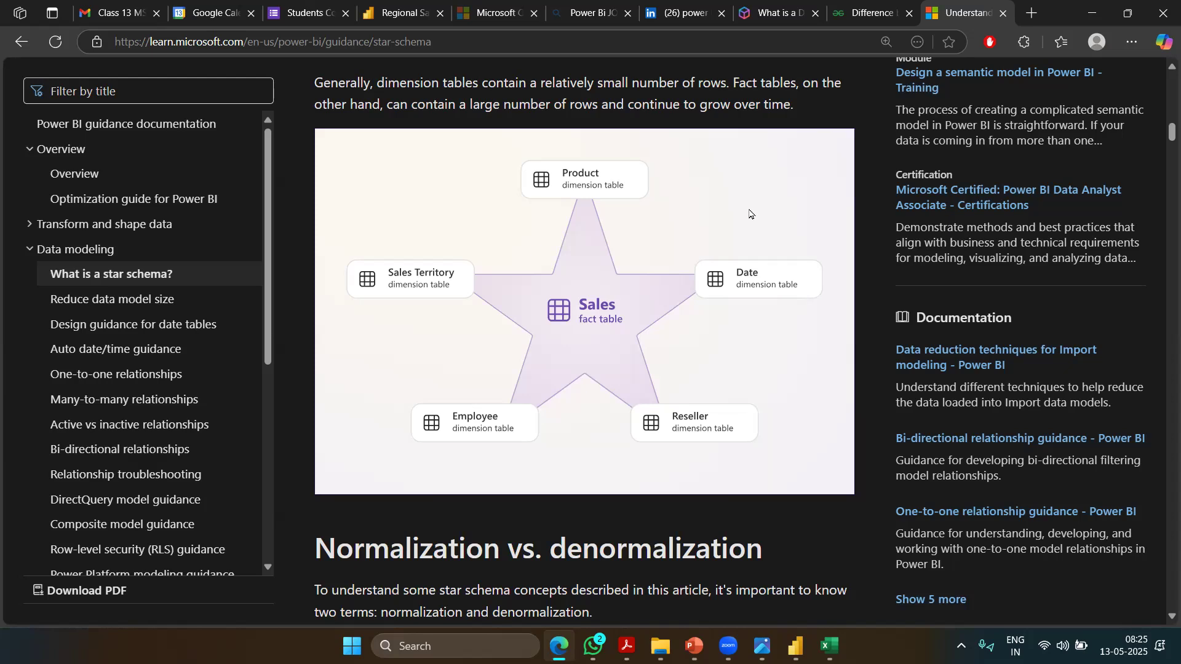
key(alt+Tab)
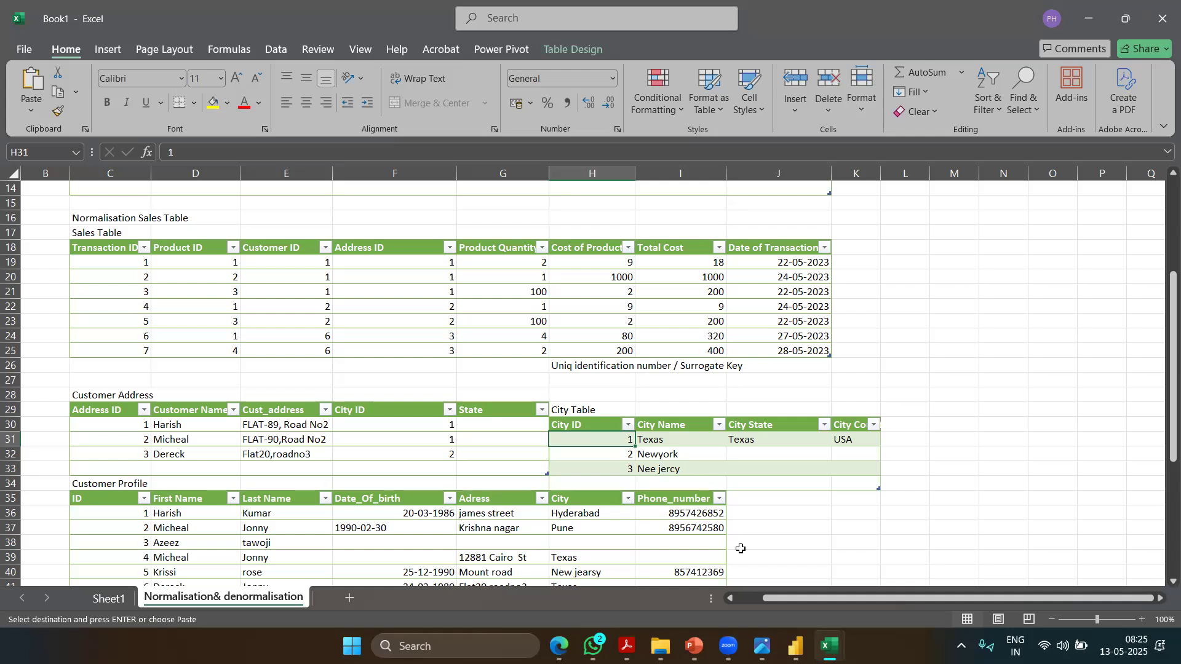
drag(1168, 425, 1163, 318)
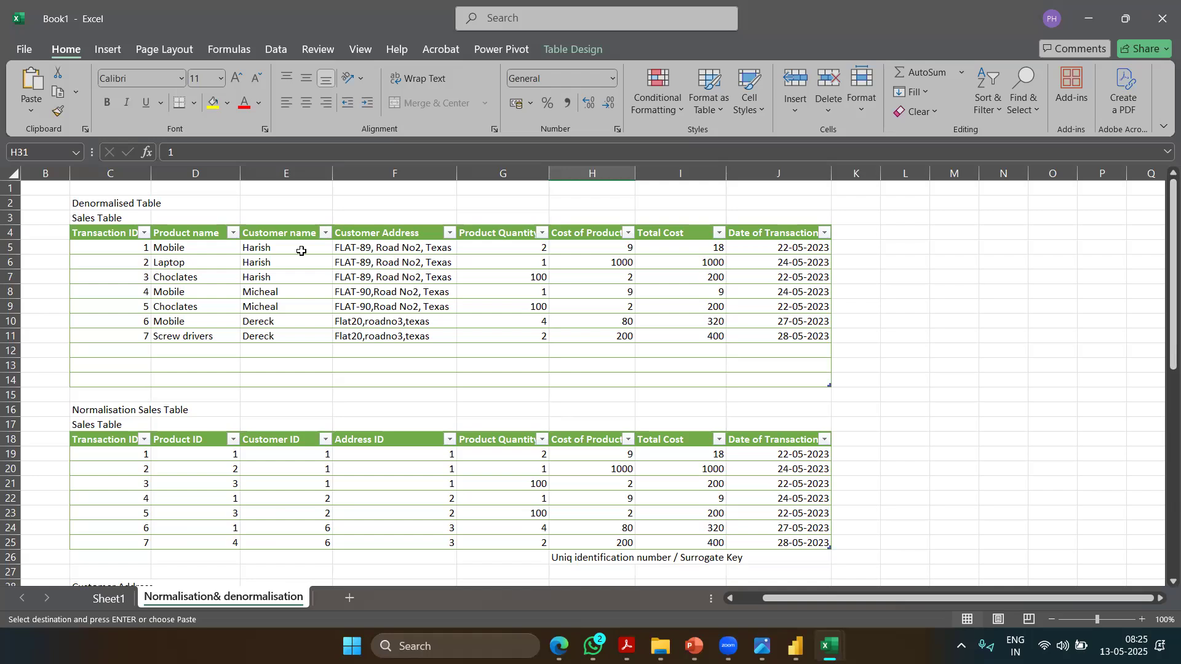
click(142, 252)
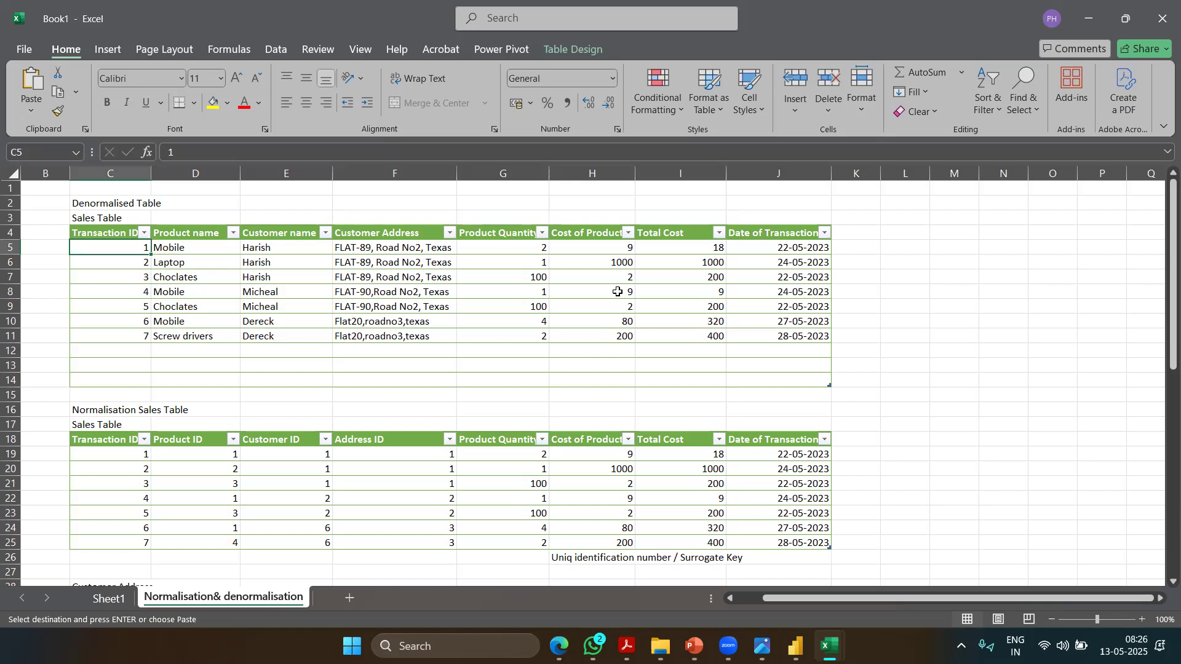
drag(1165, 332, 1160, 393)
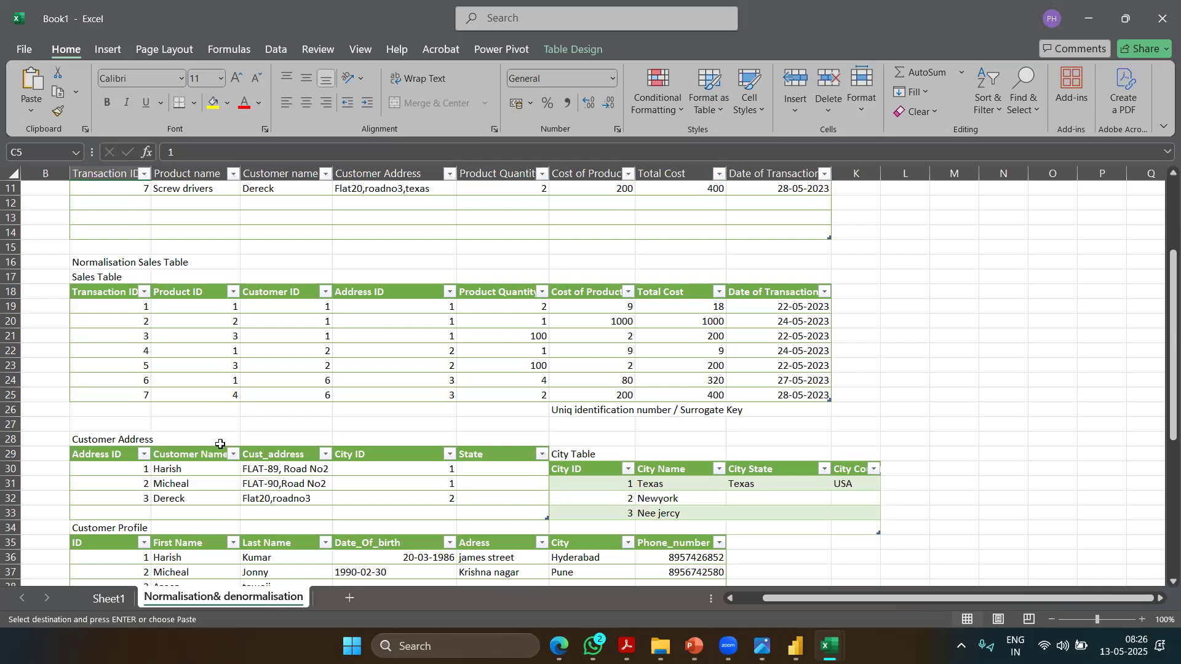
click(294, 311)
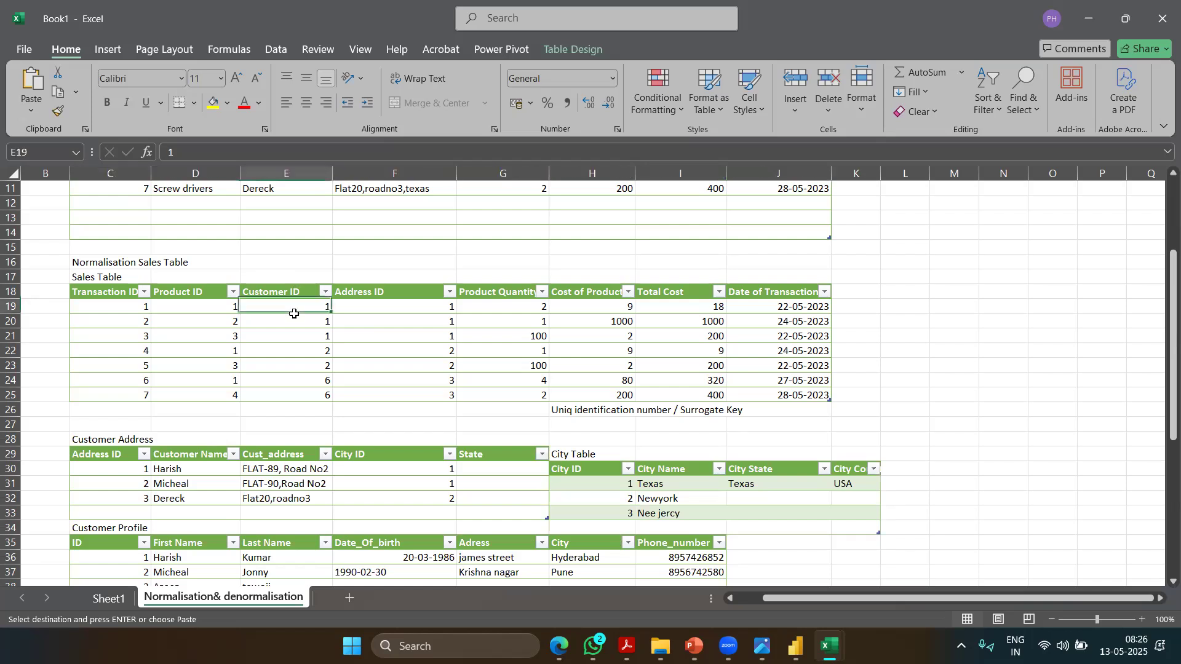
Step: Switch to the star-schema article in Edge and highlight the Fact tables phrases on observations or events, temperatures, and dimensionality of a fact table
key(alt+Tab)
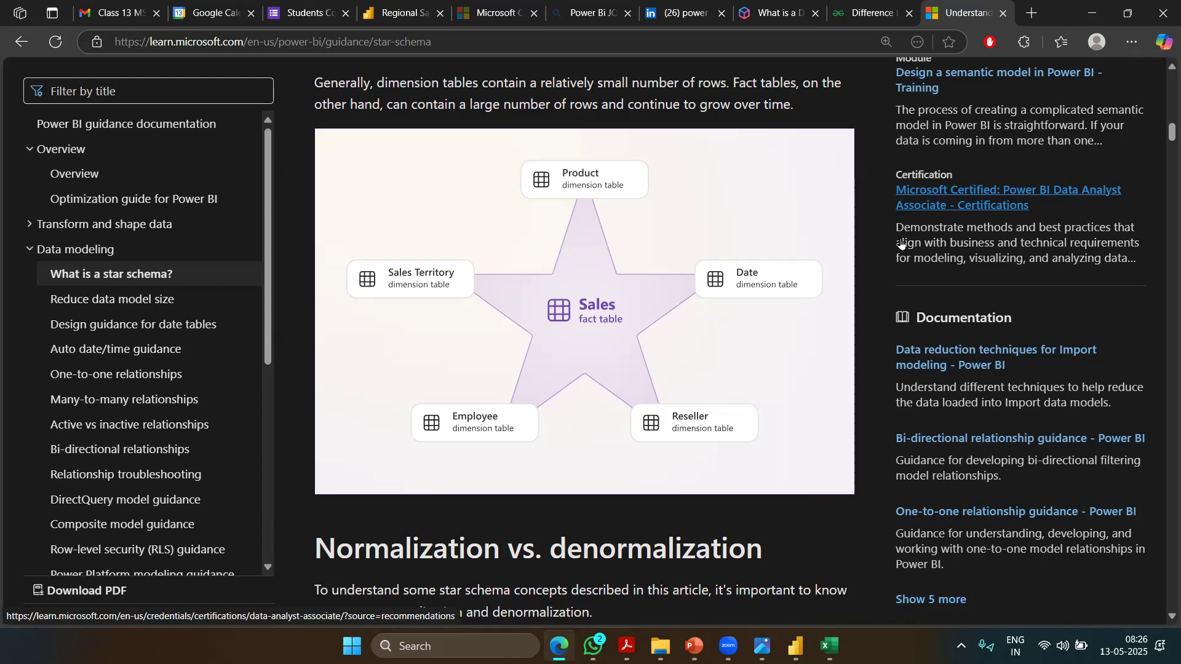
mouse_move(1168, 130)
mouse_down()
mouse_move(1162, 182)
mouse_move(1163, 84)
mouse_move(1161, 129)
mouse_move(1161, 116)
mouse_up()
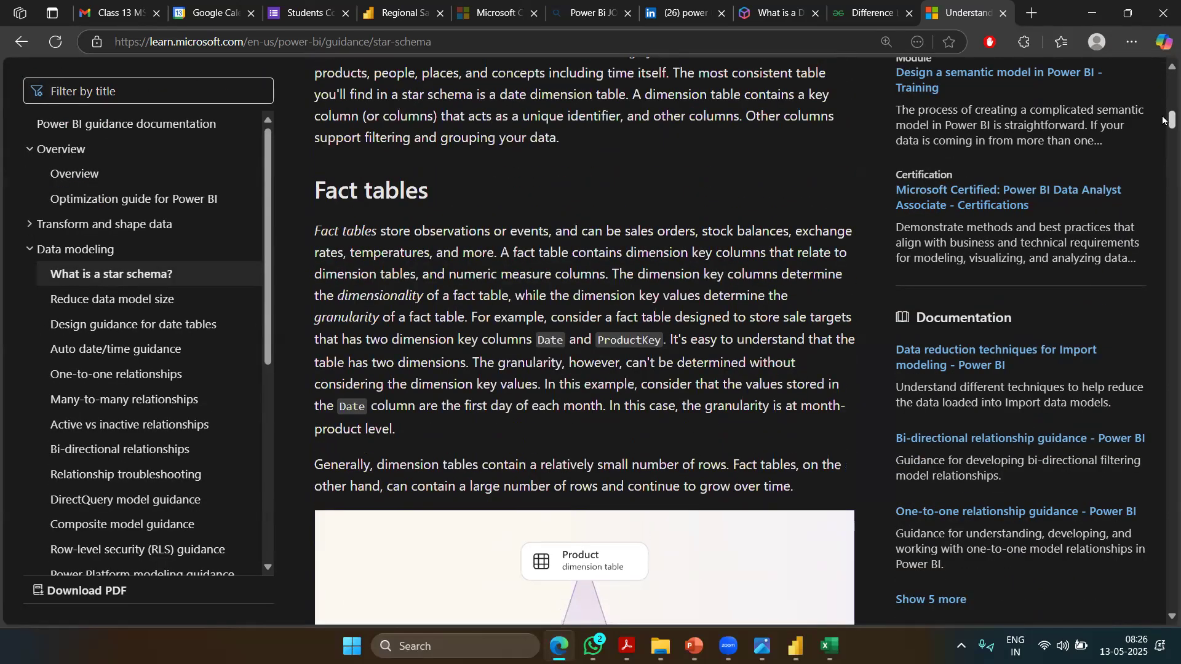
drag(412, 232, 527, 220)
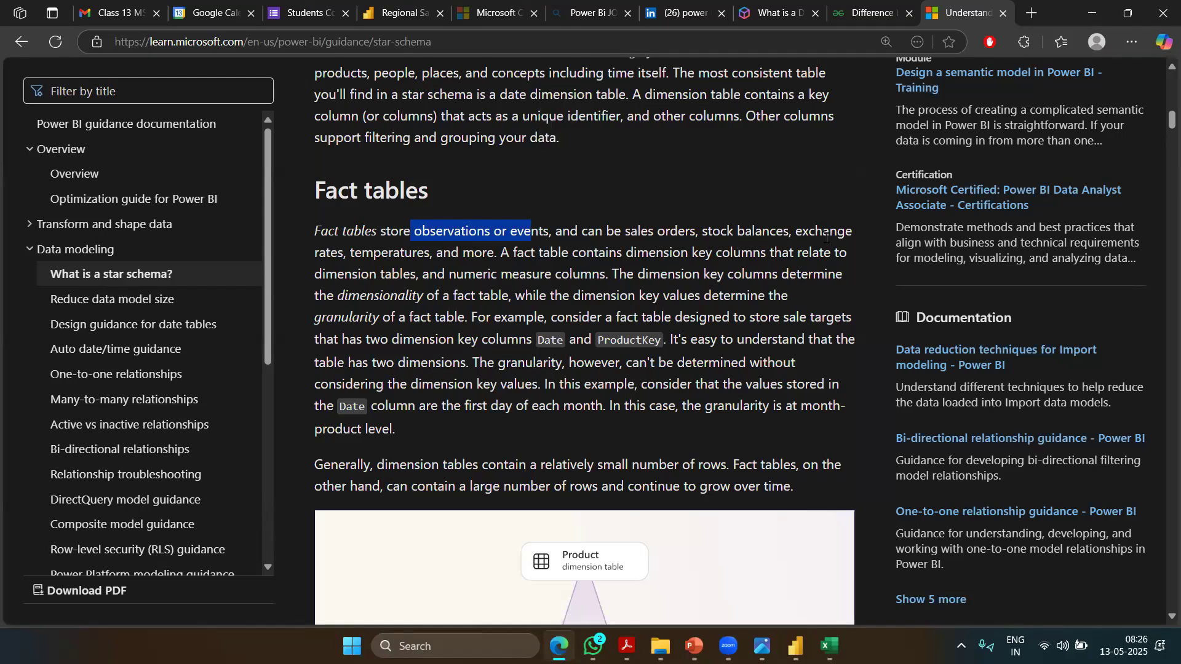
drag(325, 253, 507, 266)
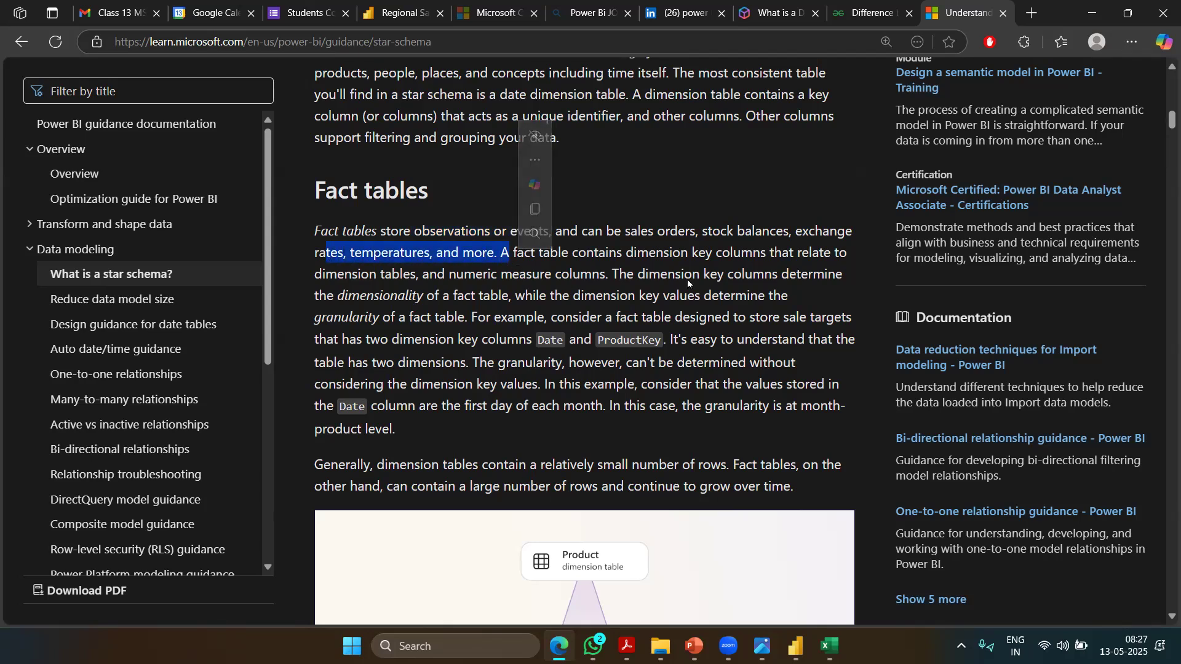
drag(391, 295, 508, 296)
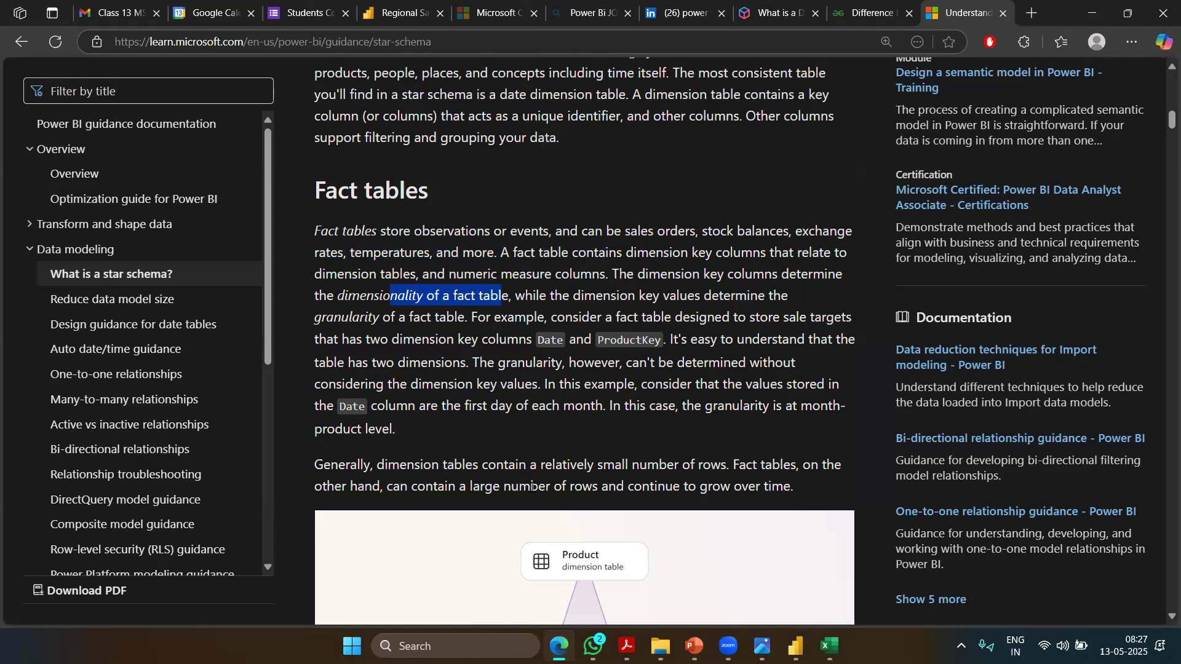
Step: Highlight "Dimension tables describe business entities" and the sentence about the date dimension table in the article's Dimension tables section
scroll(532, 488, down, 9)
scroll(533, 488, up, 9)
scroll(526, 468, up, 2)
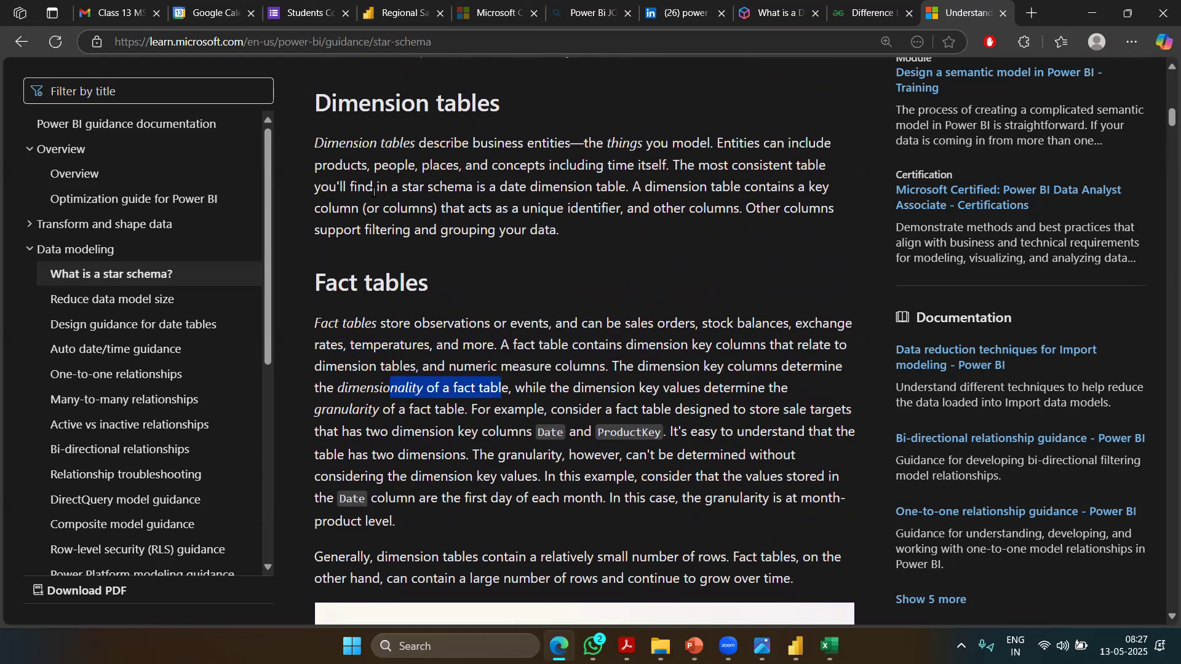
scroll(357, 185, up, 1)
drag(304, 203, 588, 203)
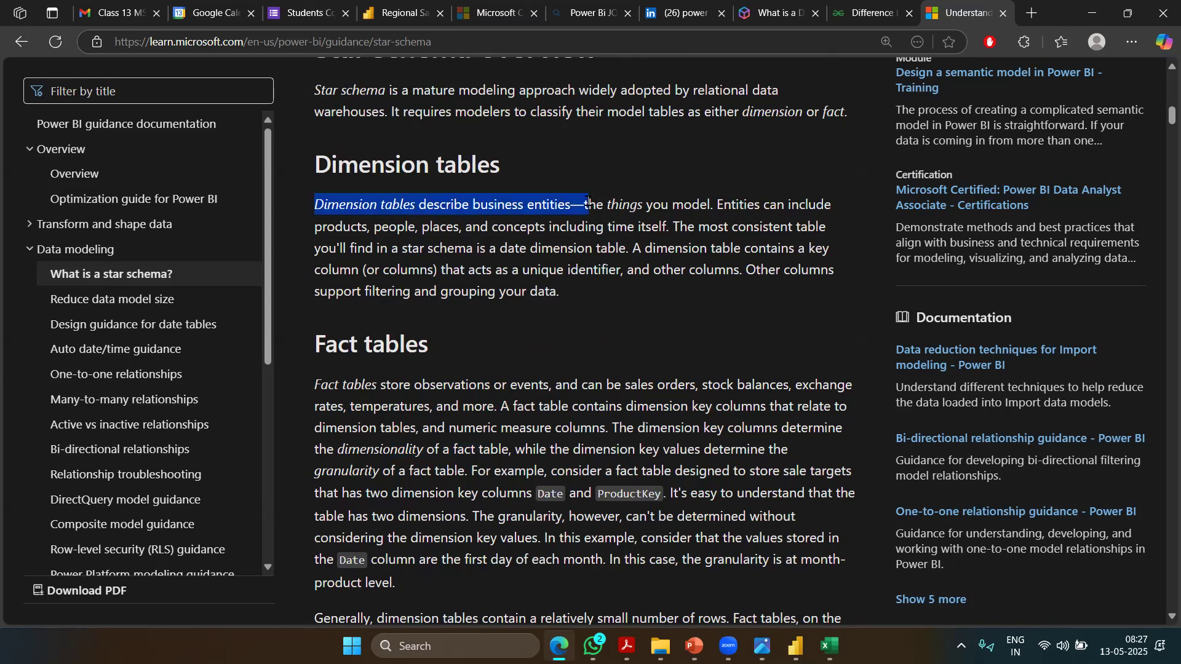
drag(587, 203, 590, 206)
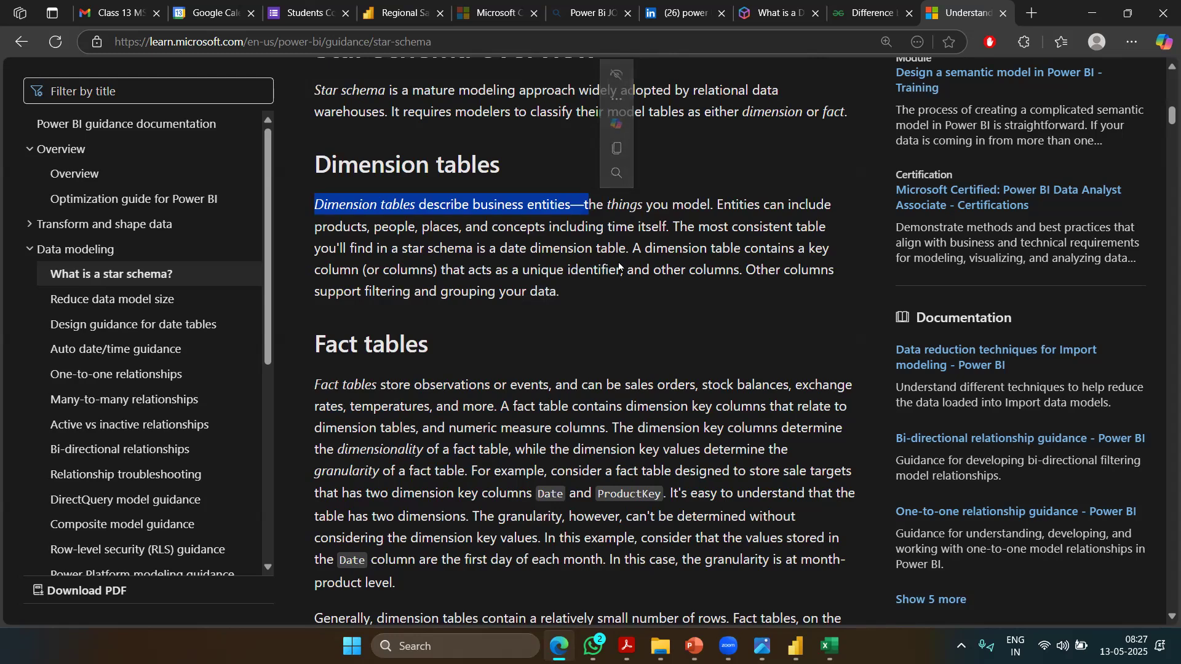
drag(678, 229, 643, 249)
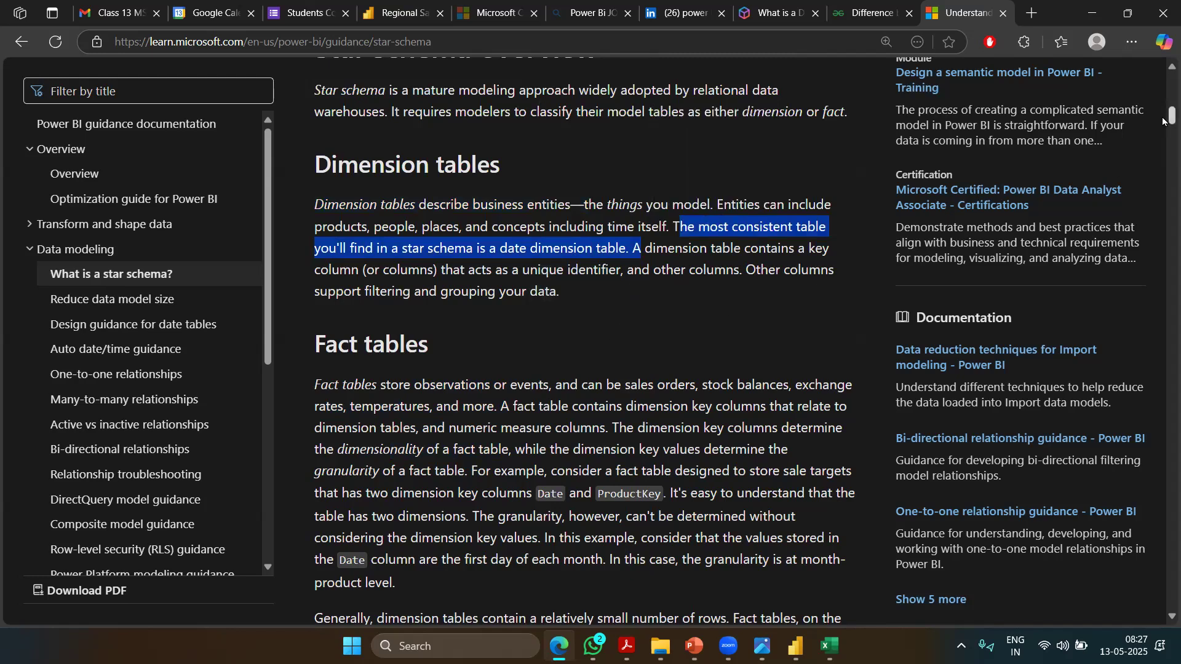
Step: Clear the text selection and examine the article's Normalized table example and the fact-and-dimension relationship star diagram
click(498, 250)
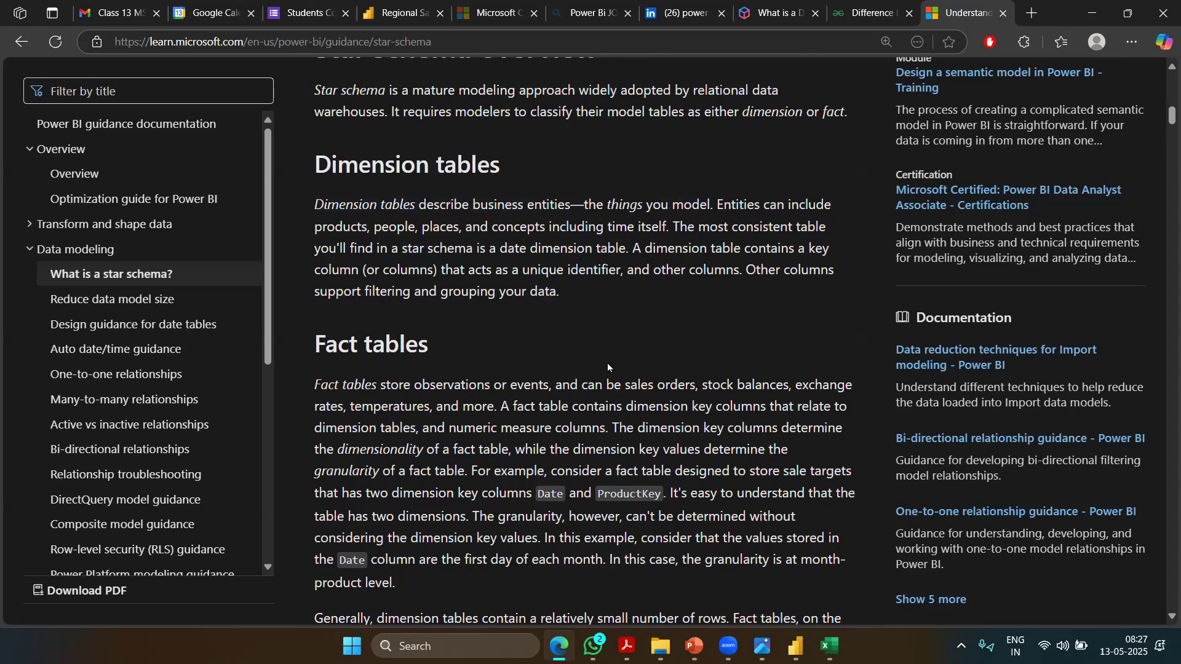
drag(1161, 108, 1161, 142)
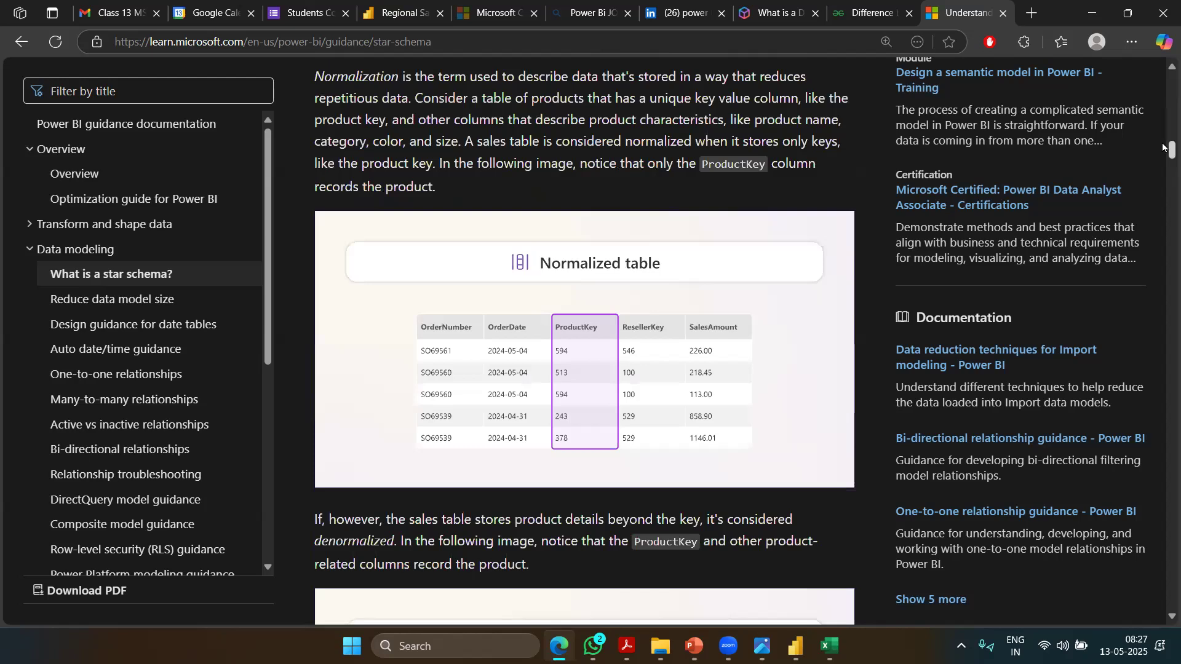
drag(1161, 143, 1161, 187)
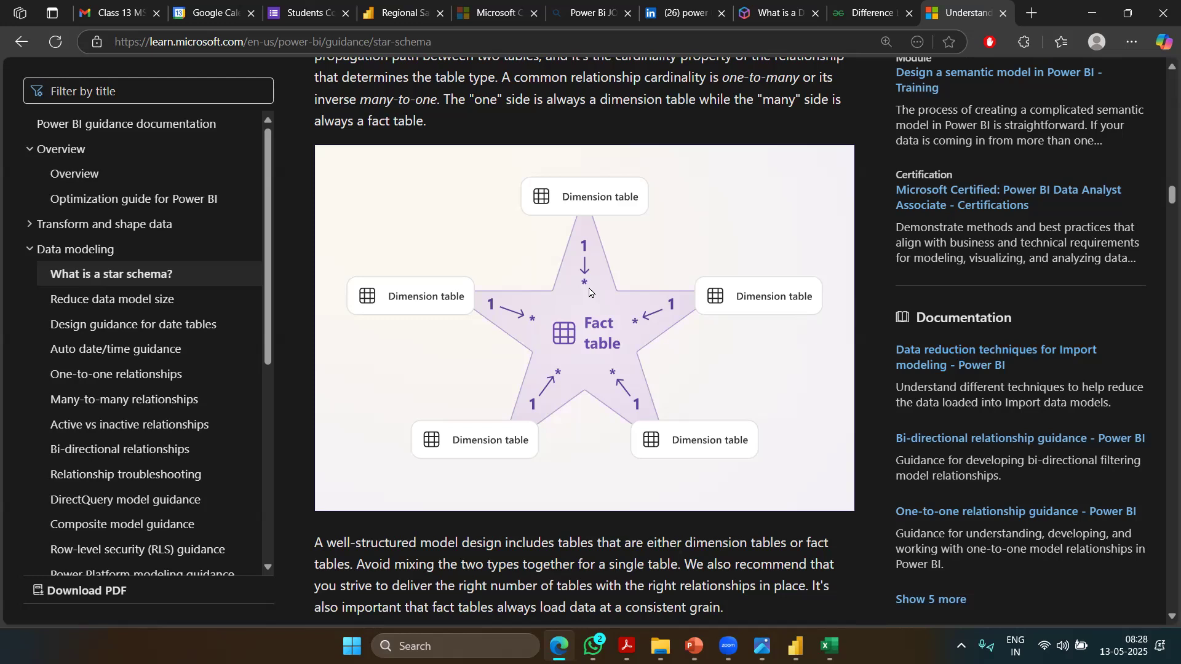
Step: Switch to the HAC-PowerBI schedule PDF in Acrobat, review the Data Warehousing Concepts topics and close the AI Assistant pane
key(alt+Tab)
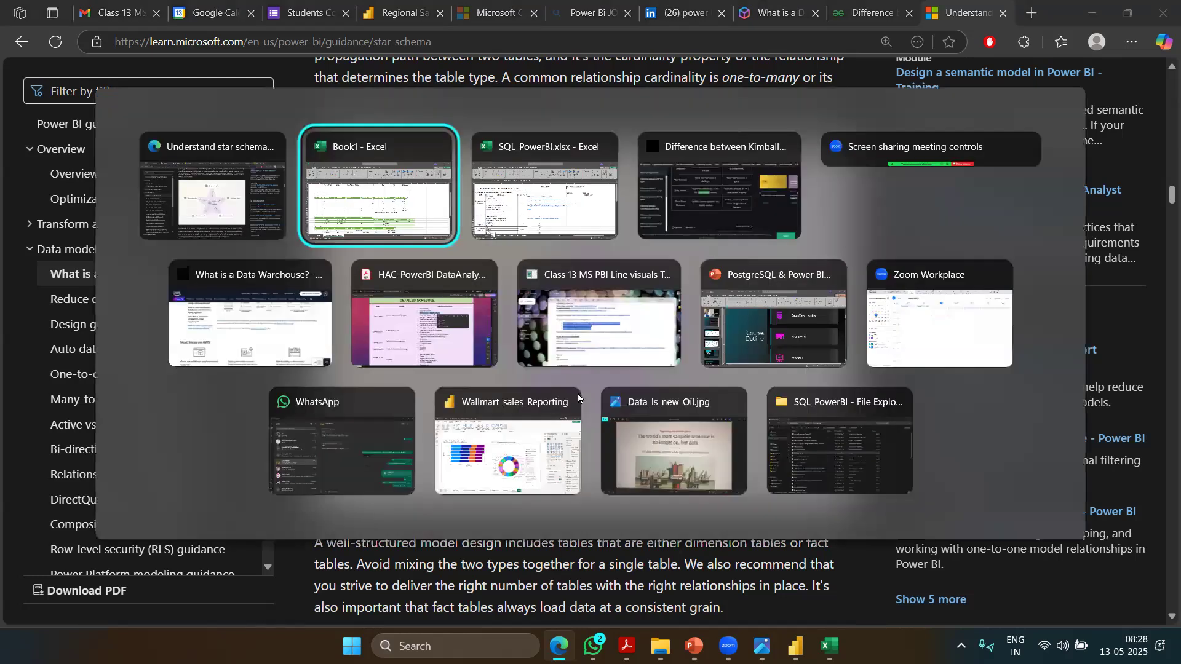
key(alt+Tab)
key(alt+Tab)
key(alt+Tab)
key(alt+Tab)
key(alt+Tab)
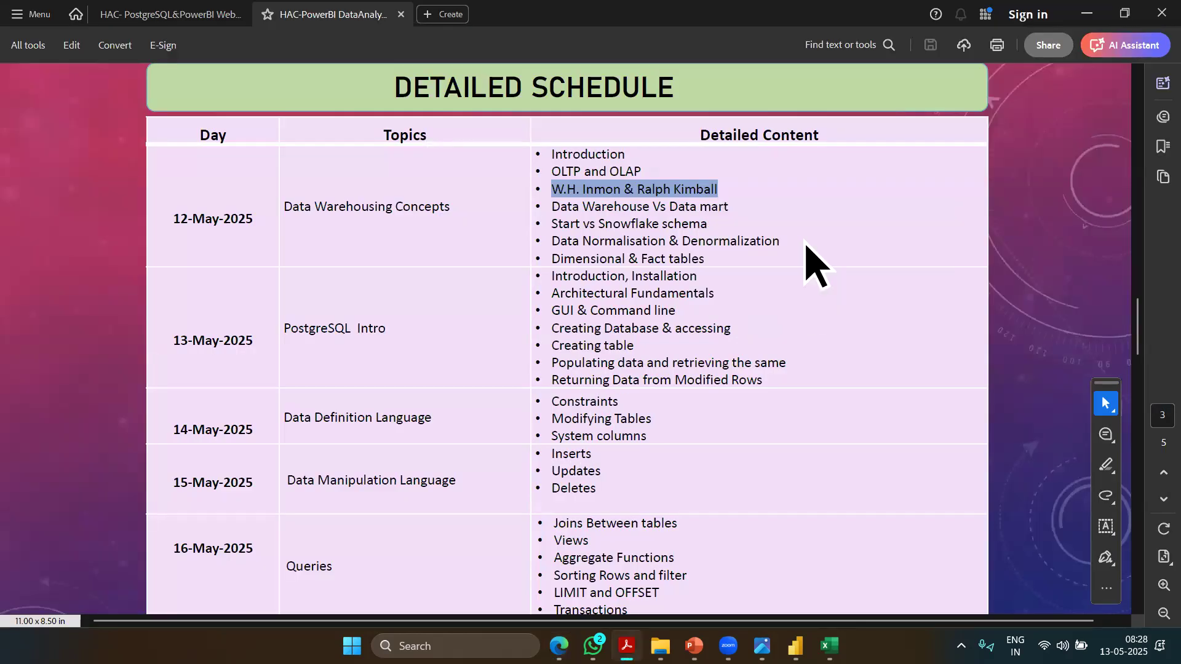
click(737, 212)
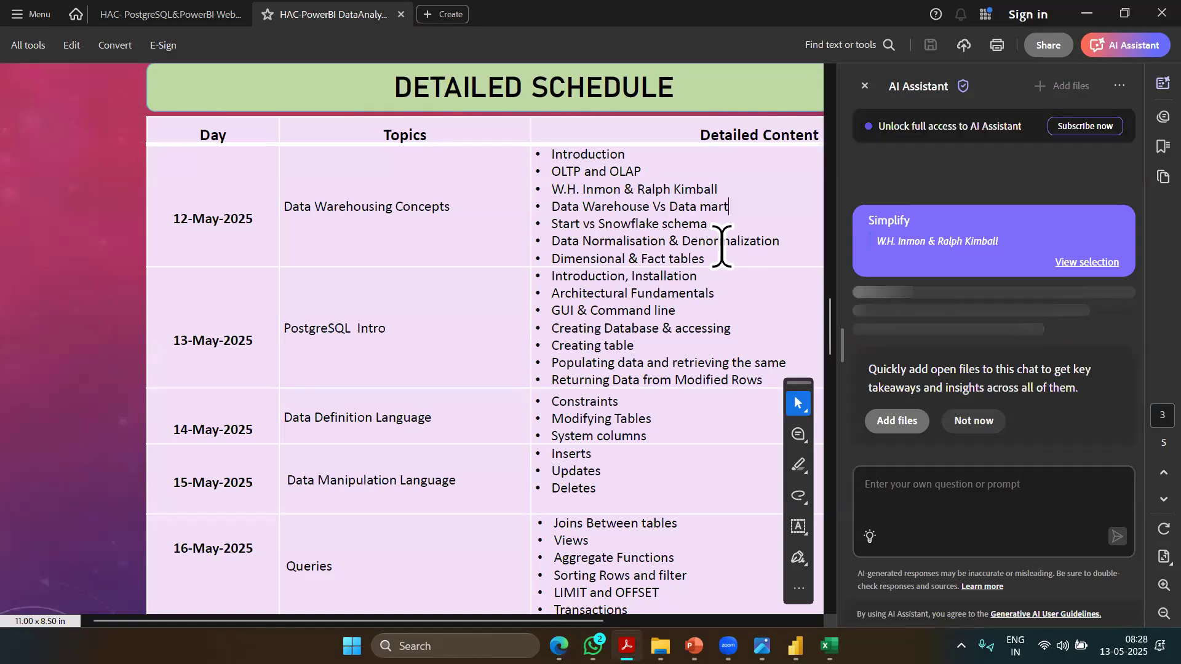
click(864, 86)
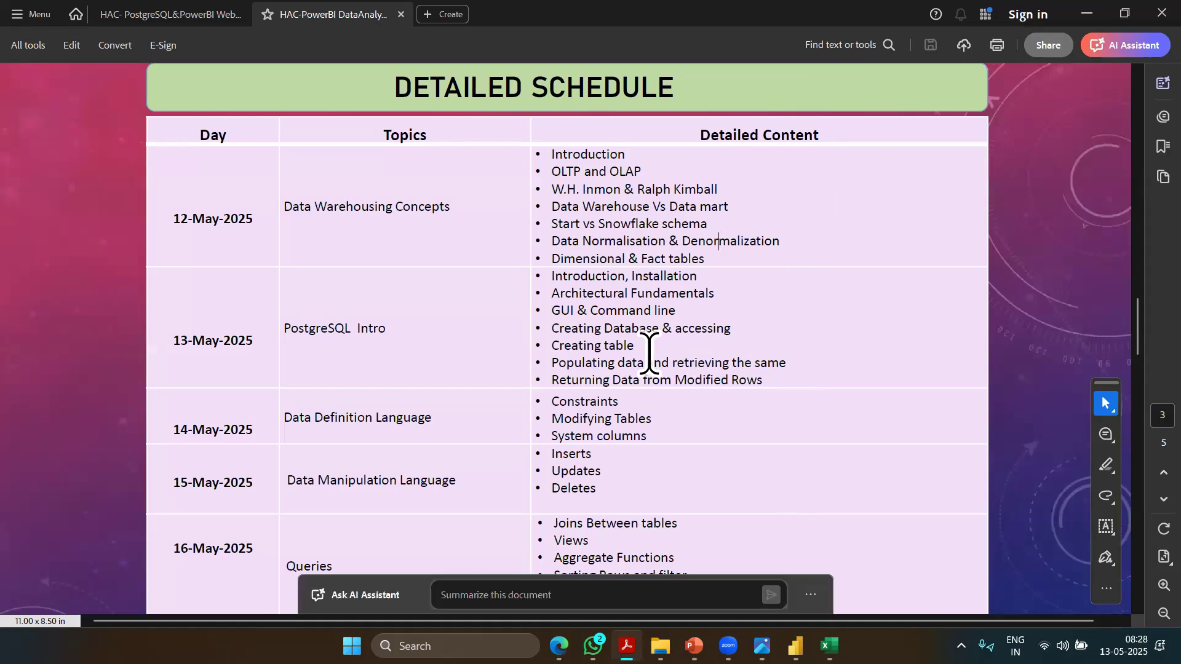
Step: Switch to the Edge browser and bring up the GeeksforGeeks article on the difference between Kimball and Inmon
key(alt+Tab)
key(alt+Tab)
key(alt+Tab)
key(alt+Tab)
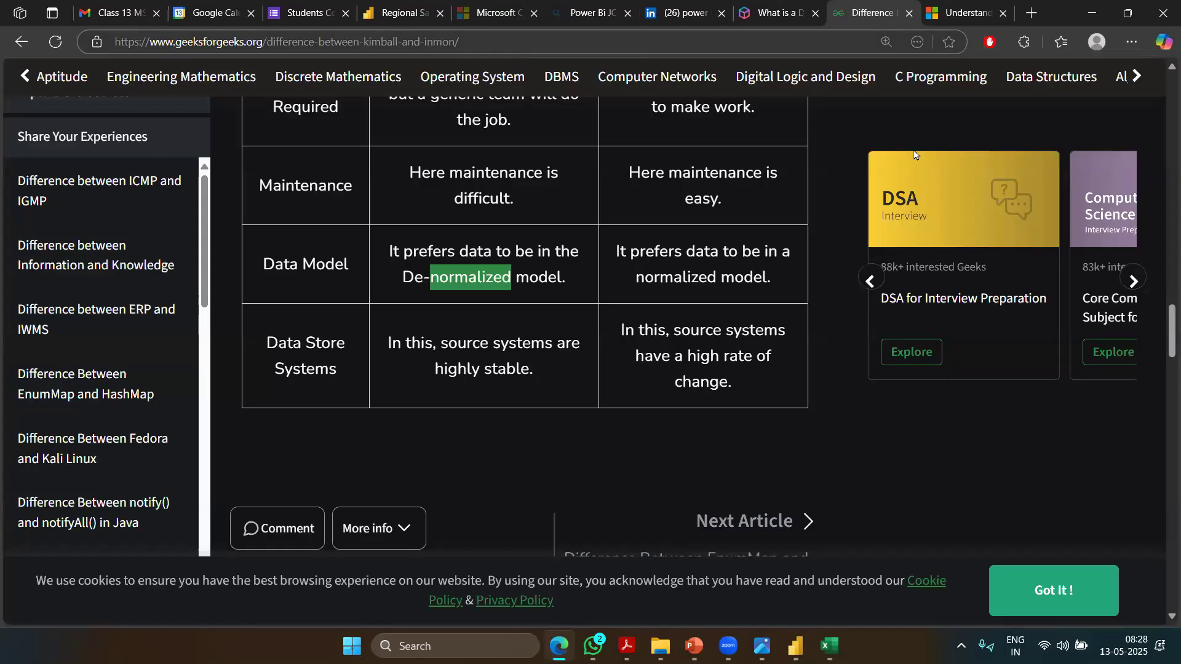
Step: Revisit the class reference pages: AWS data warehouse, the beginning of the Kimball and Inmon comparison, and the beginning of Microsoft's star schema article
click(755, 7)
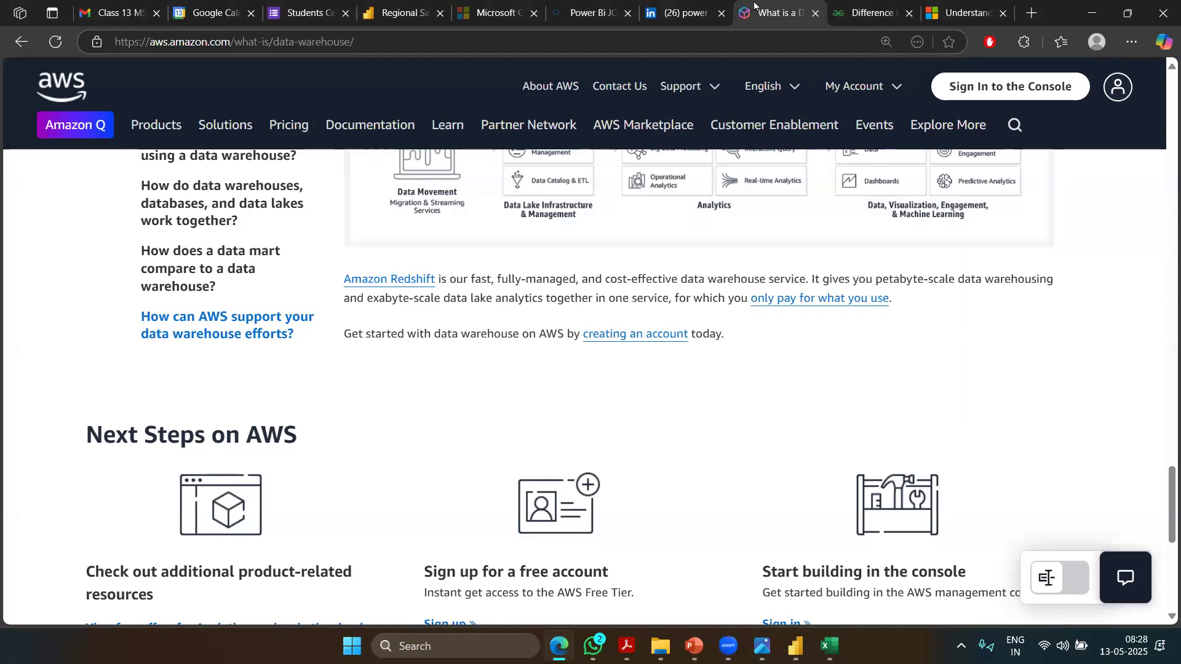
mouse_move(863, 7)
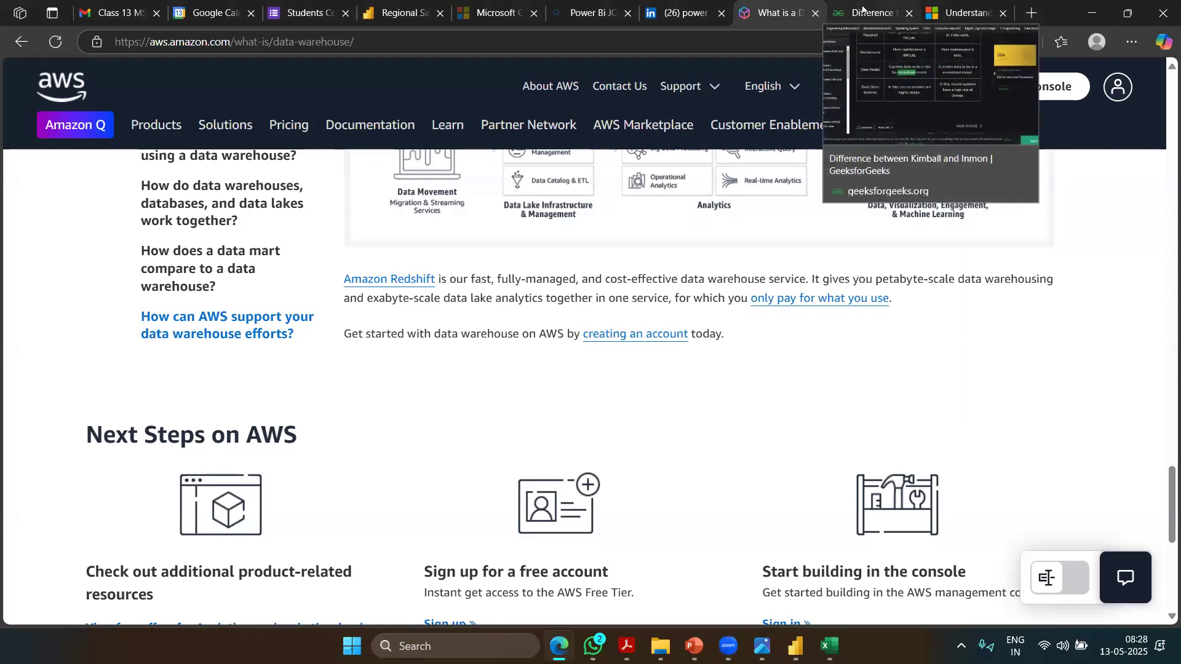
click(863, 7)
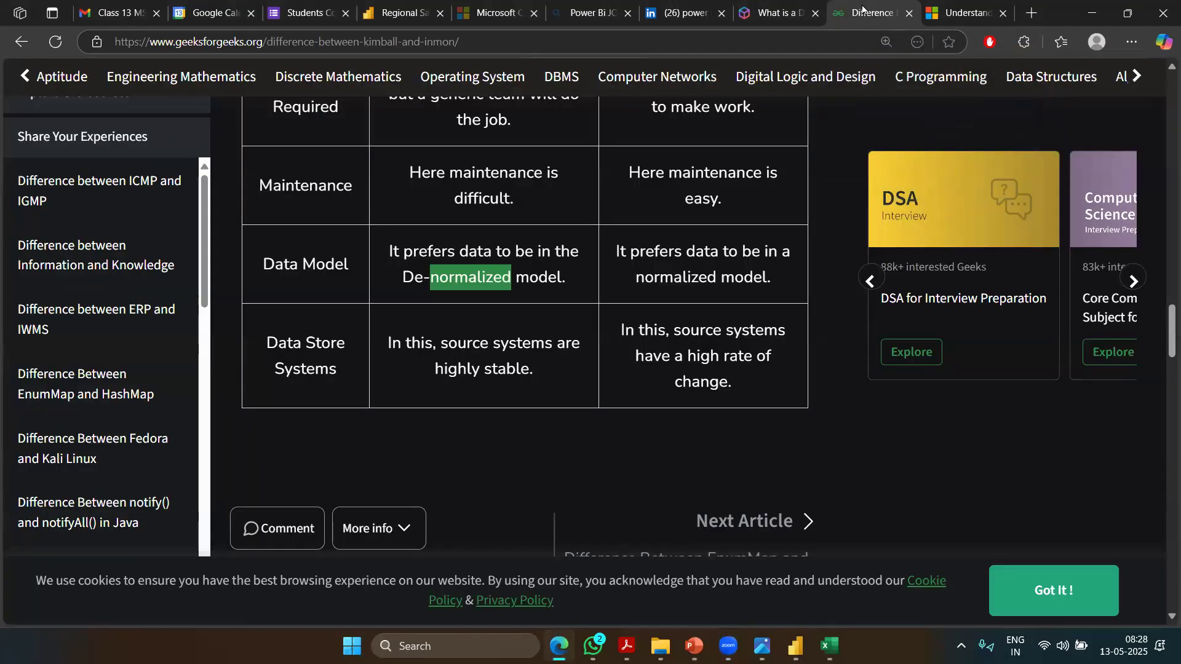
scroll(1162, 89, up, 20)
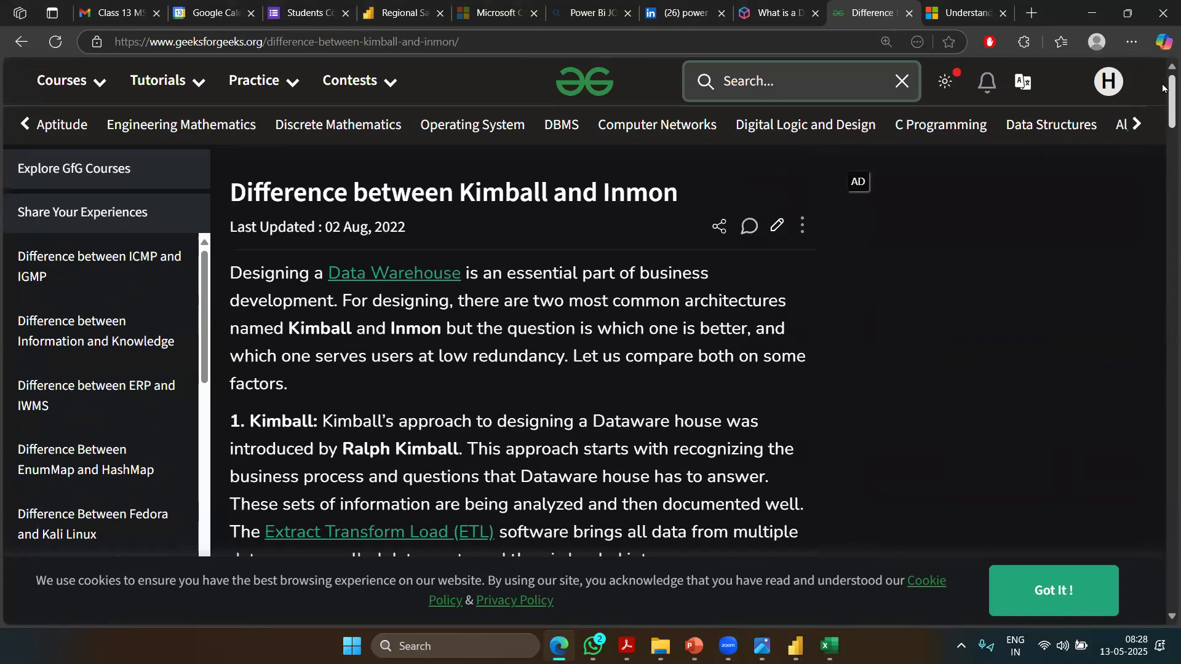
click(963, 13)
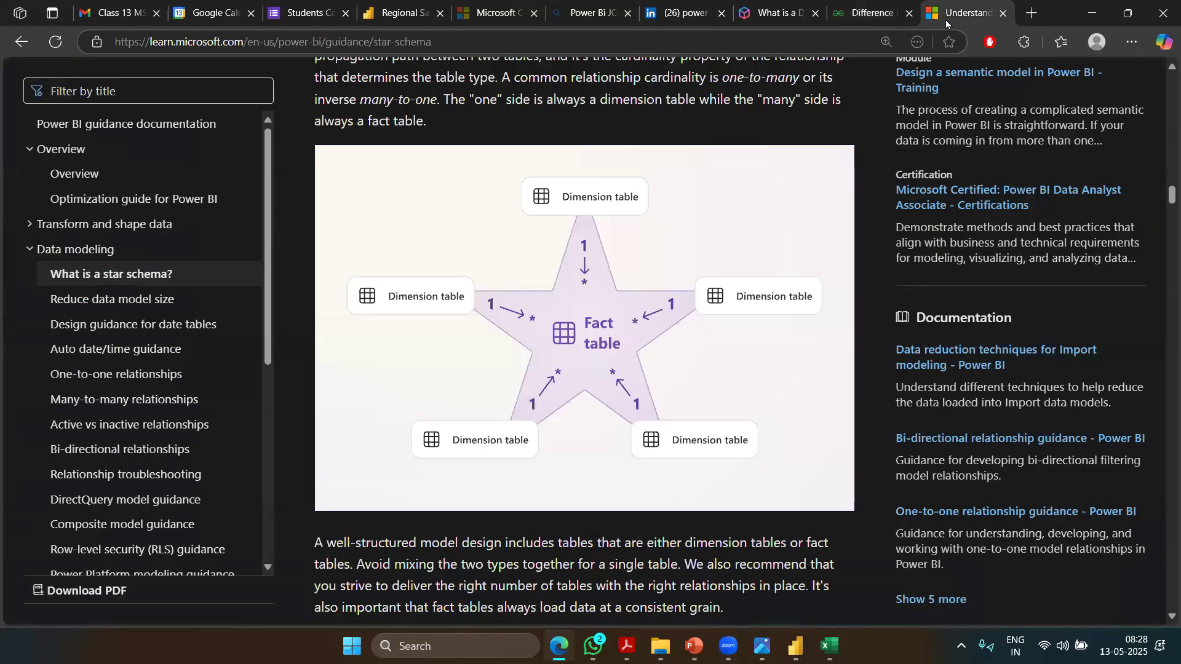
drag(1172, 195, 1162, 72)
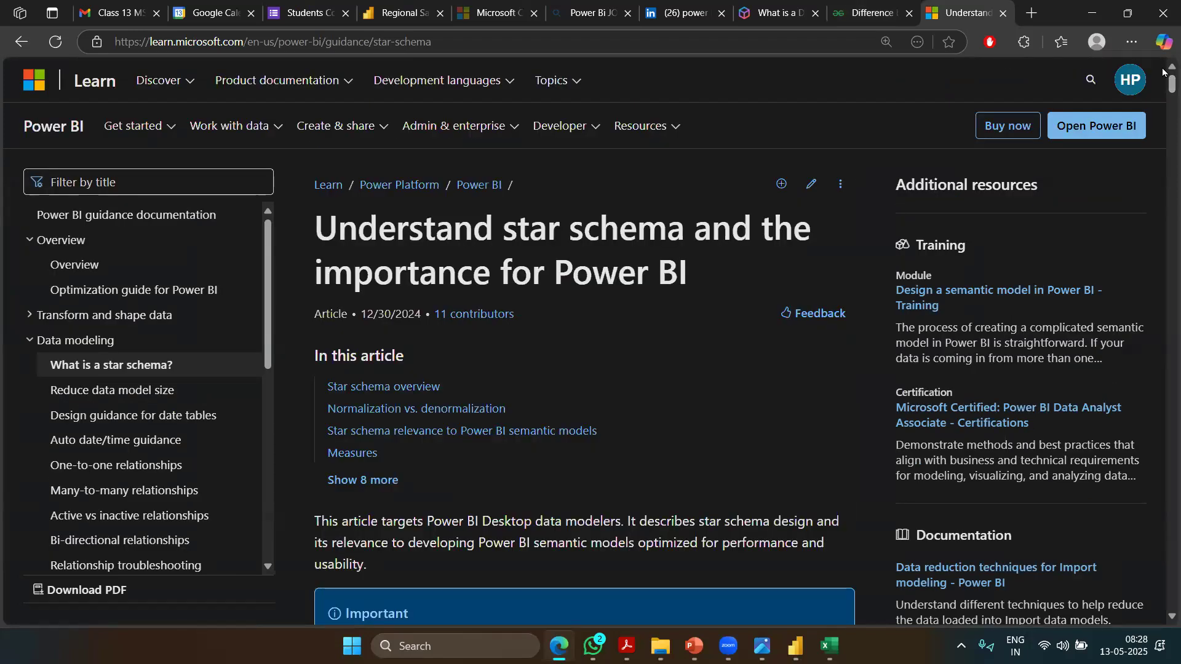